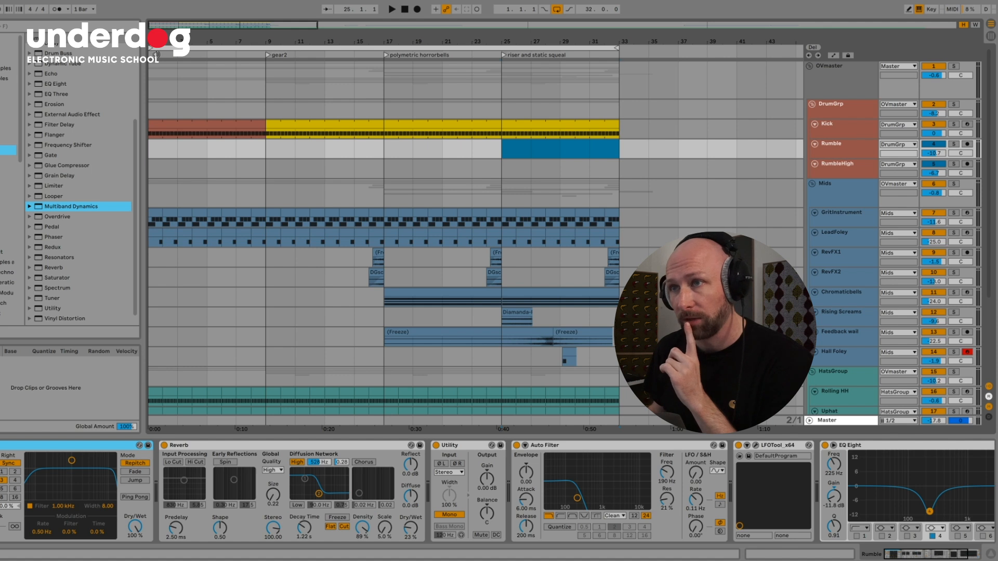
# Rename the locator at the start of the arrangement to gear1
pyautogui.click(156, 54)
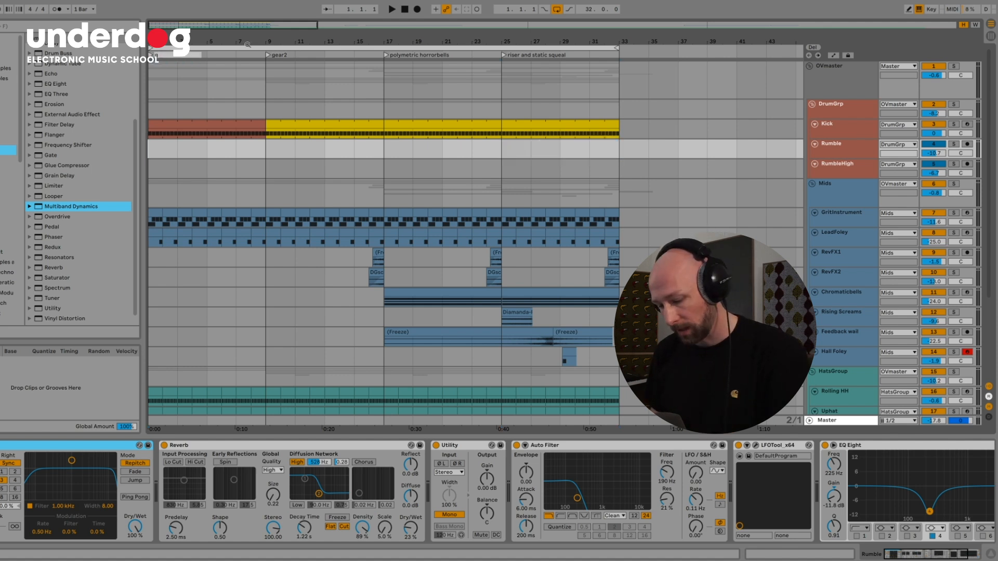
pyautogui.write('1')
pyautogui.press('Return')
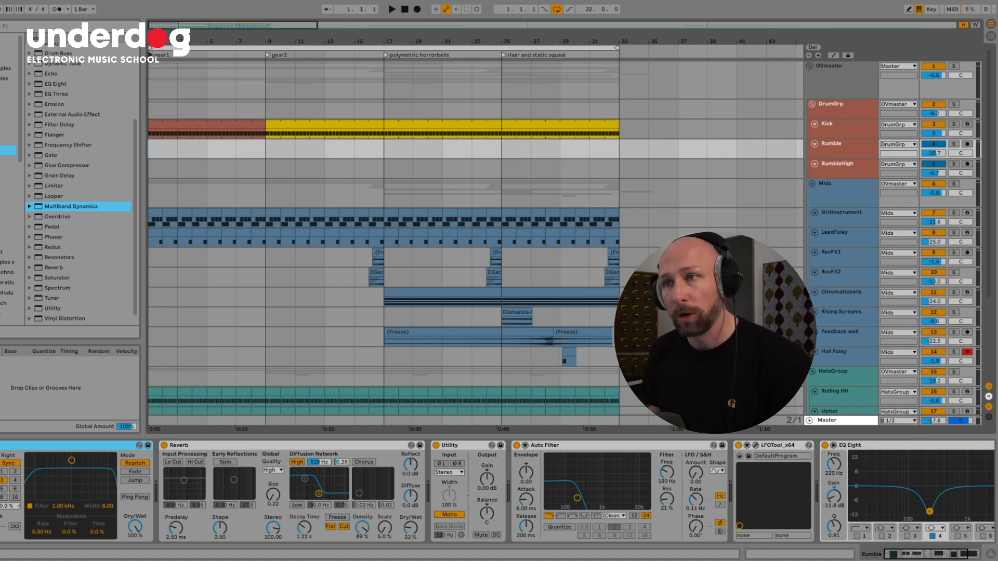
# Play the arrangement from bar 1 up to the gear2 locator to hear the opening section
pyautogui.moveTo(155, 146); pyautogui.dragTo(179, 152)
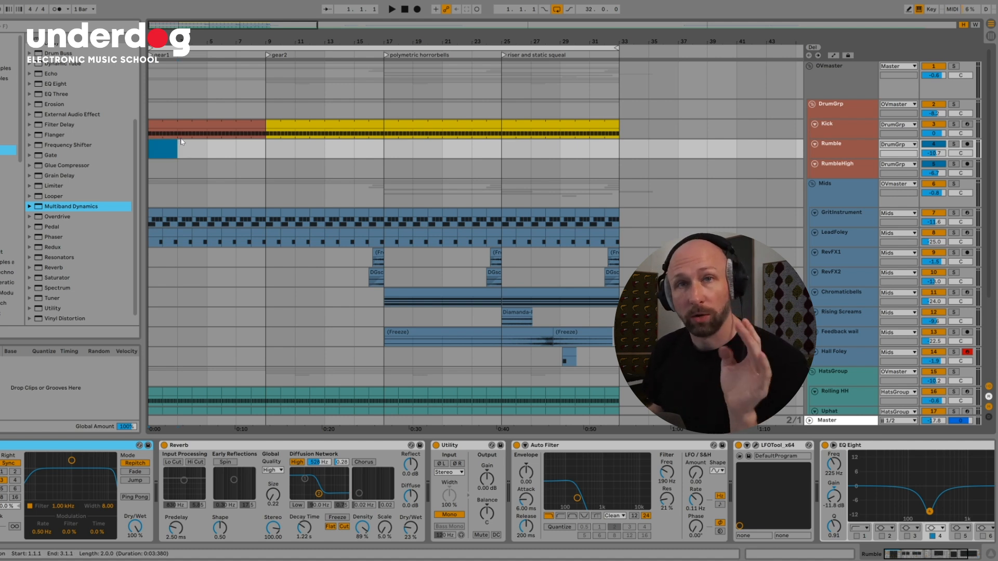
pyautogui.click(154, 148)
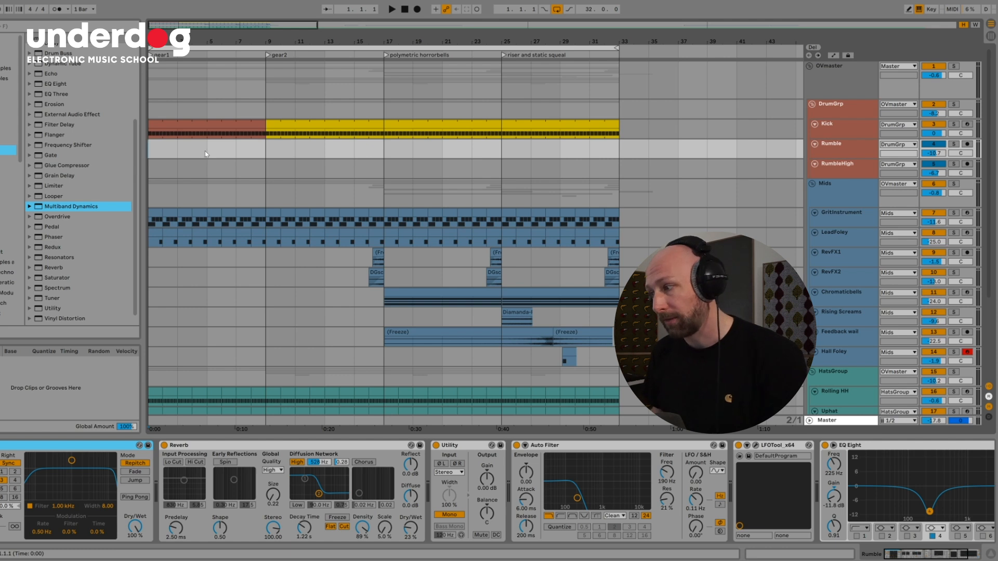
pyautogui.press('space')
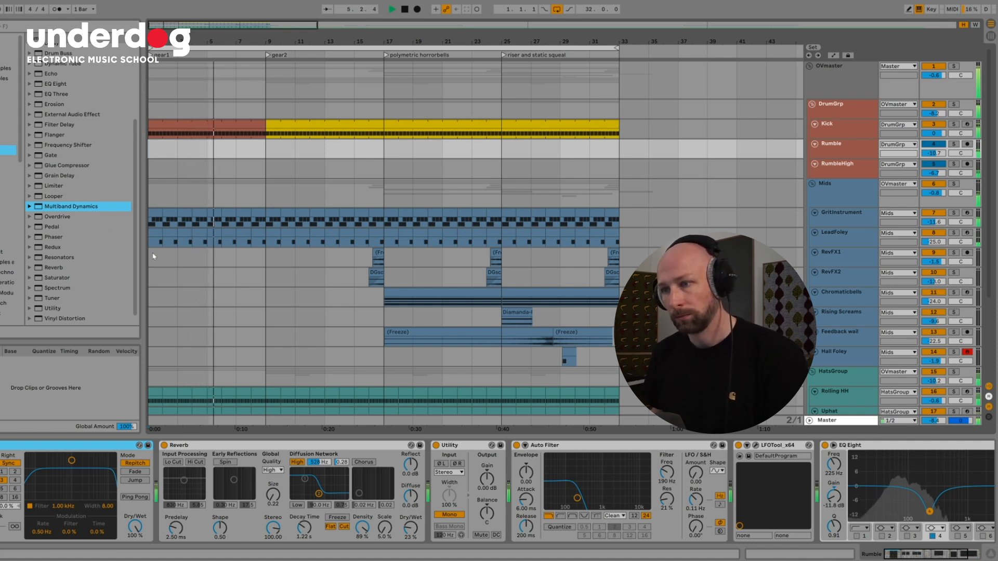
pyautogui.press('+')
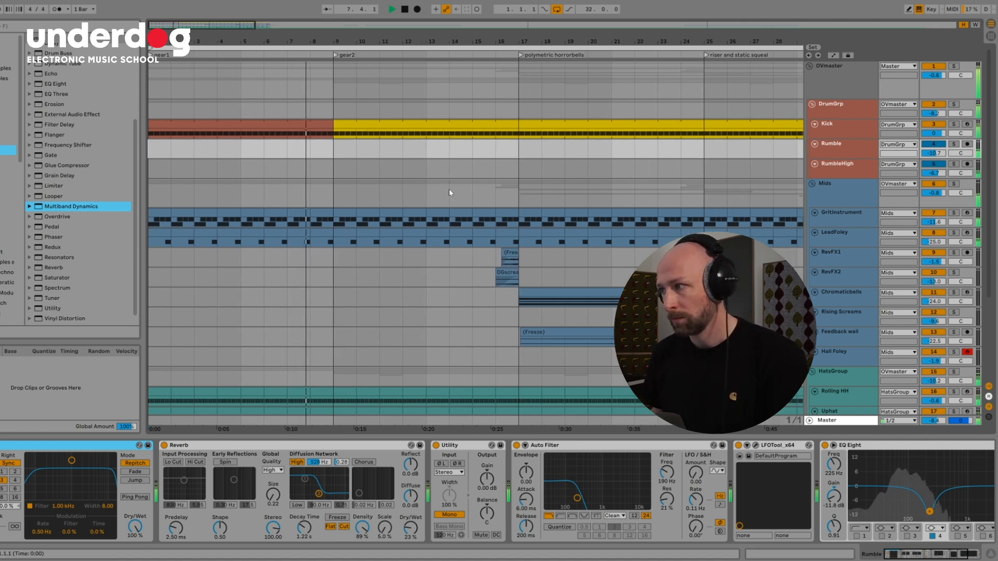
pyautogui.press('space')
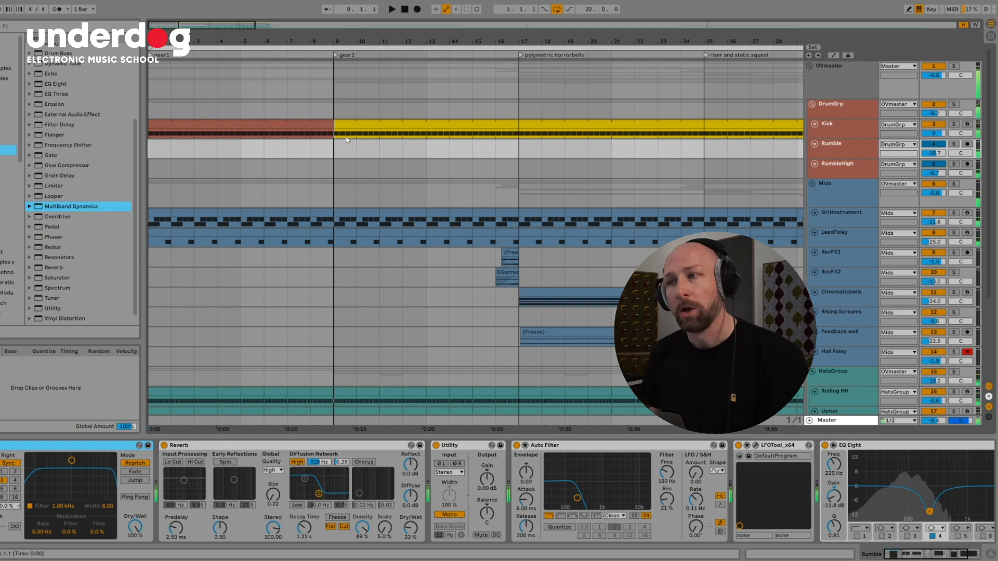
# Select bar 8 of the Kick track, show the automation lanes, and display the DrumGrp device chain with its Auto Filter
pyautogui.click(311, 134)
pyautogui.click(321, 136)
pyautogui.press('a')
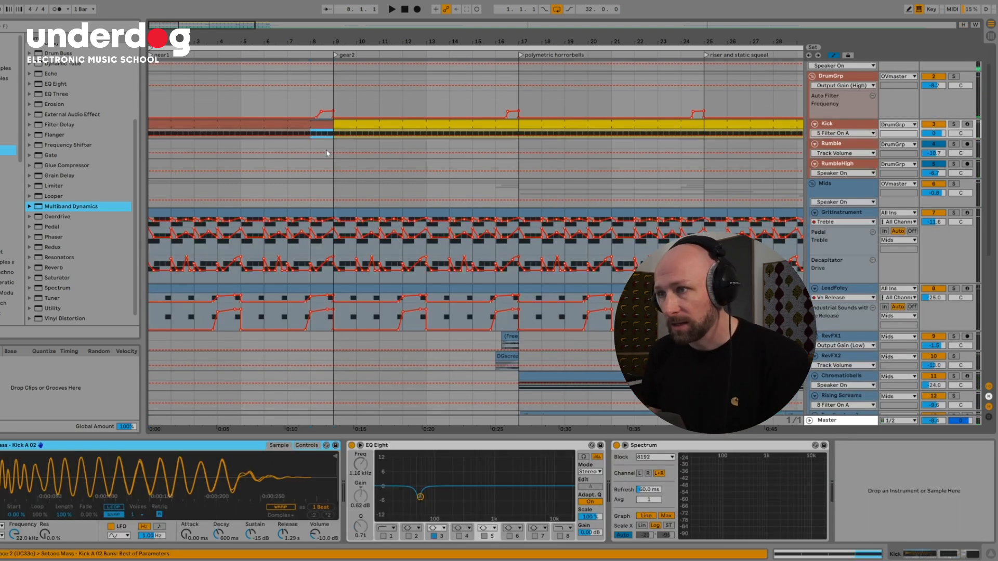
pyautogui.click(840, 75)
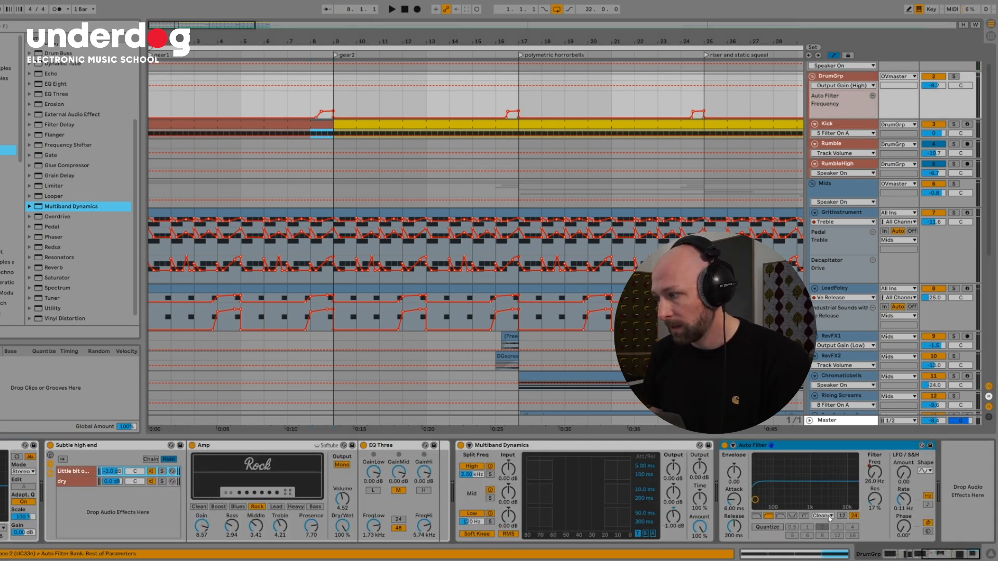
# Highlight the DrumGrp Auto Filter frequency automation across bar 8, just before the gear2 locator
pyautogui.moveTo(334, 112)
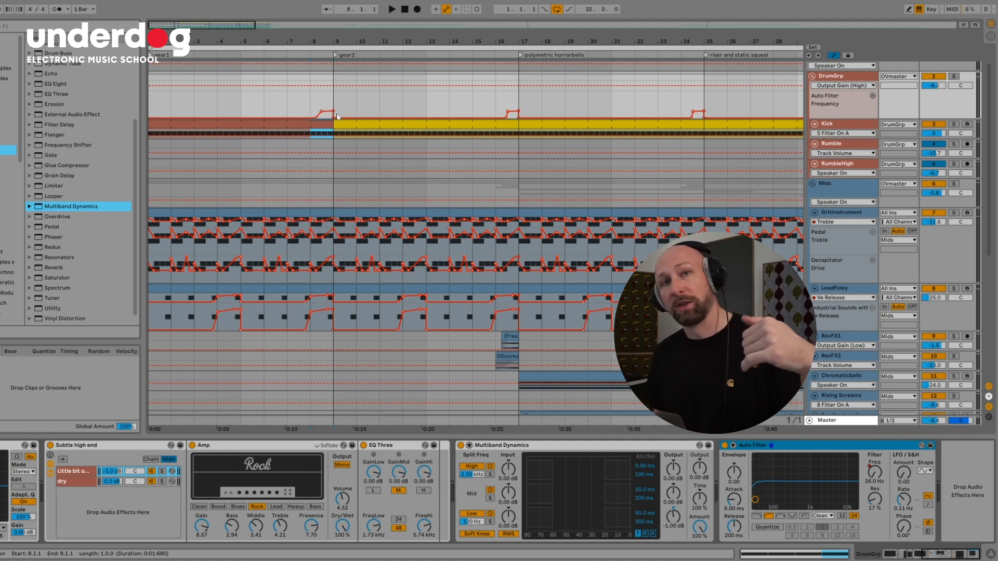
pyautogui.moveTo(313, 97); pyautogui.dragTo(332, 103)
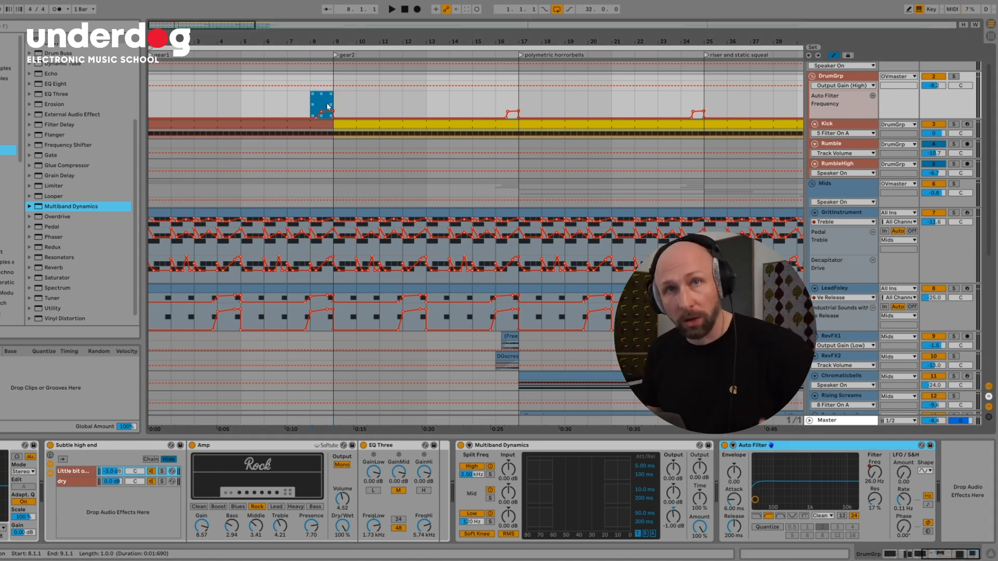
pyautogui.click(311, 103)
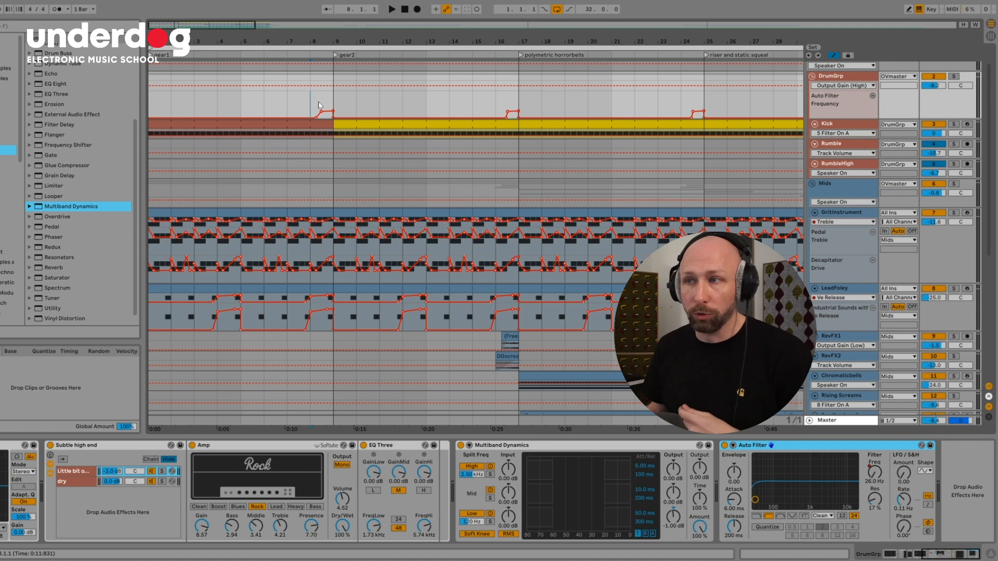
pyautogui.click(317, 101)
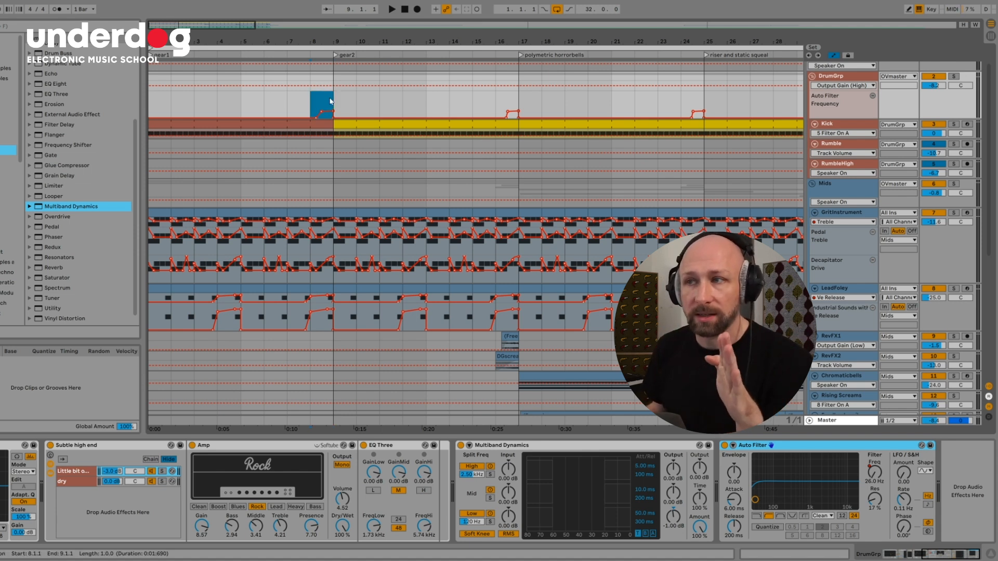
pyautogui.click(330, 101)
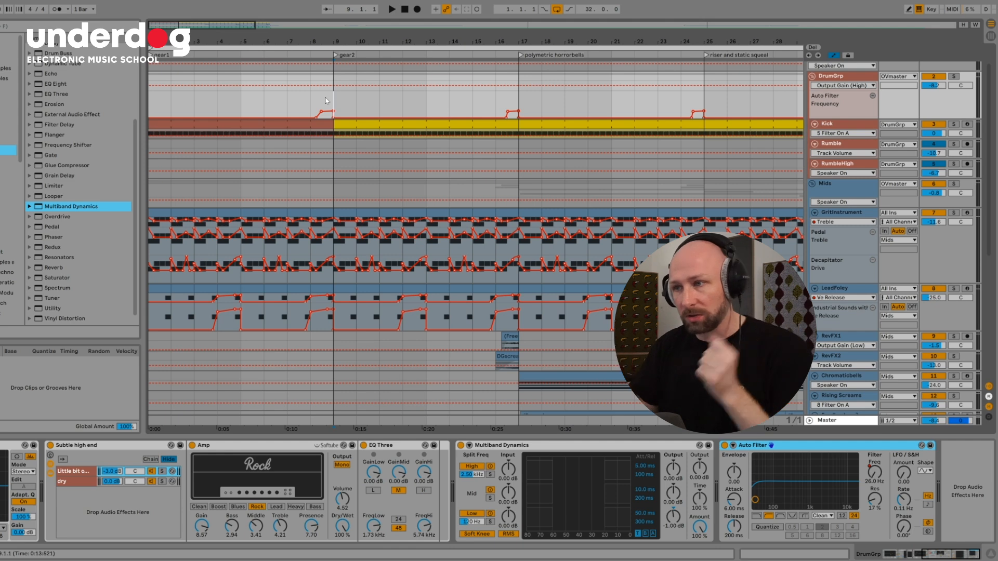
# Hide the automation lanes and play the arrangement from the gear2 locator into bar 16, looking over the drum, mid and hat tracks
pyautogui.scroll(-5, 314, 215)
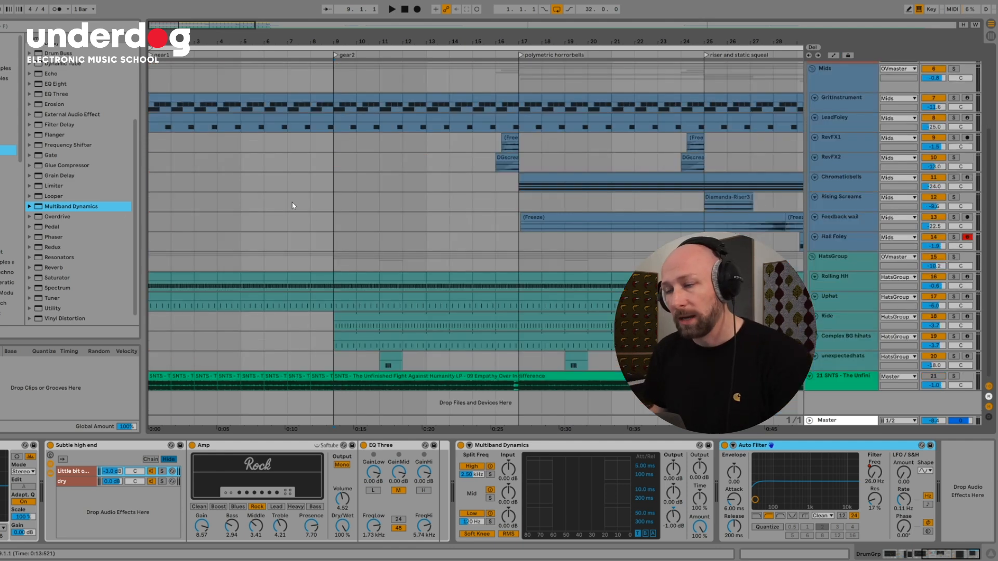
pyautogui.scroll(5, 292, 206)
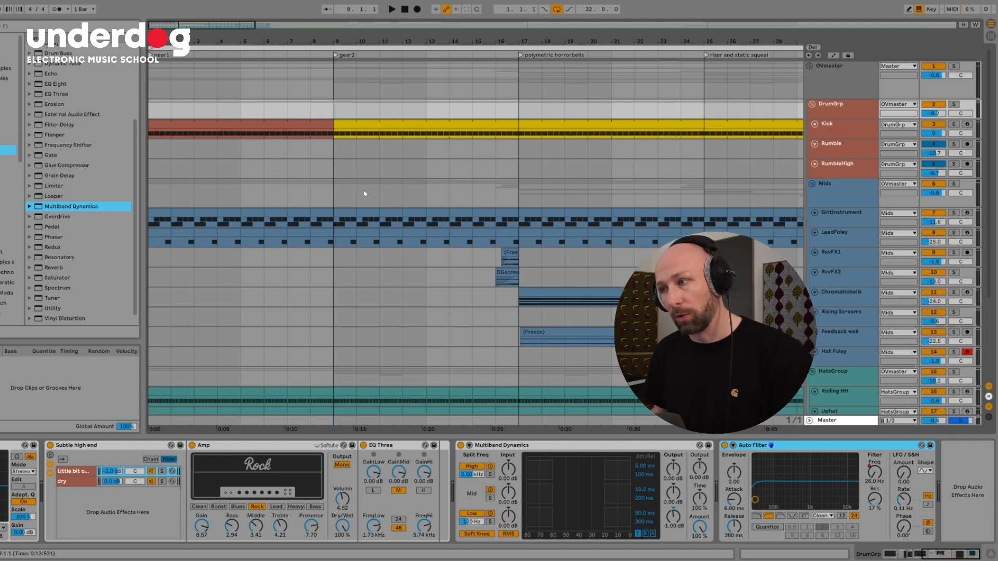
pyautogui.scroll(-5, 364, 192)
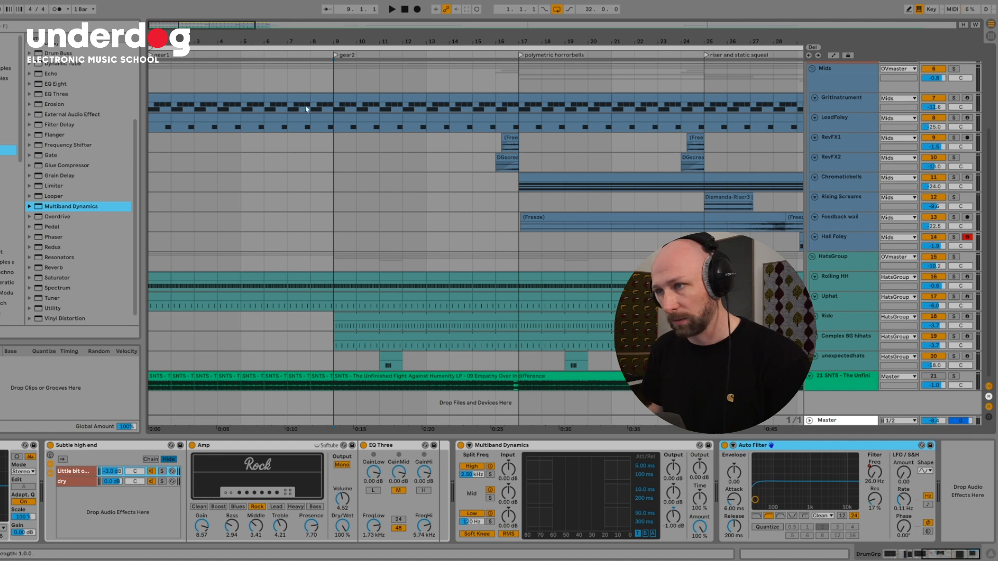
pyautogui.click(338, 145)
pyautogui.press('space')
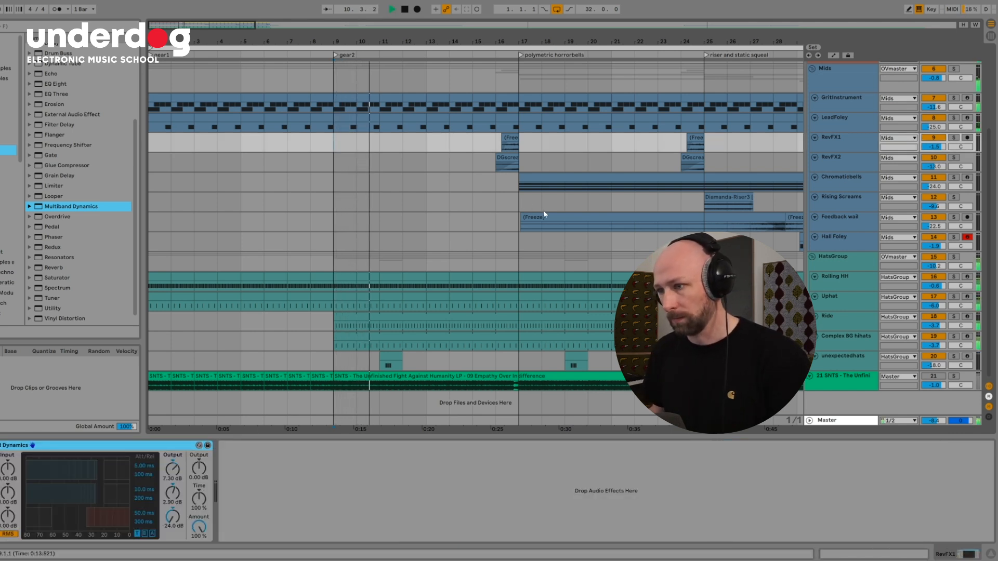
pyautogui.scroll(5, 519, 275)
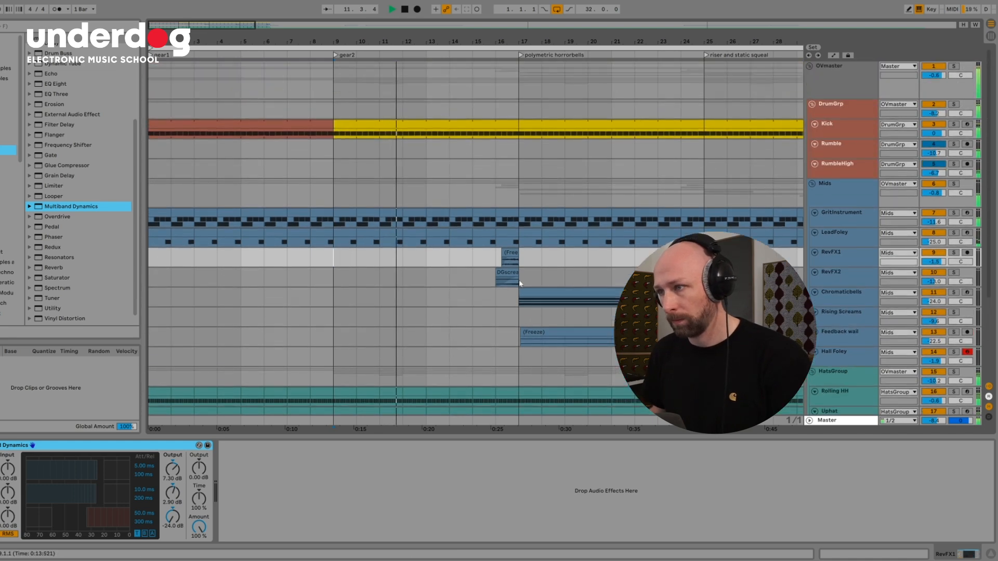
pyautogui.scroll(-5, 519, 279)
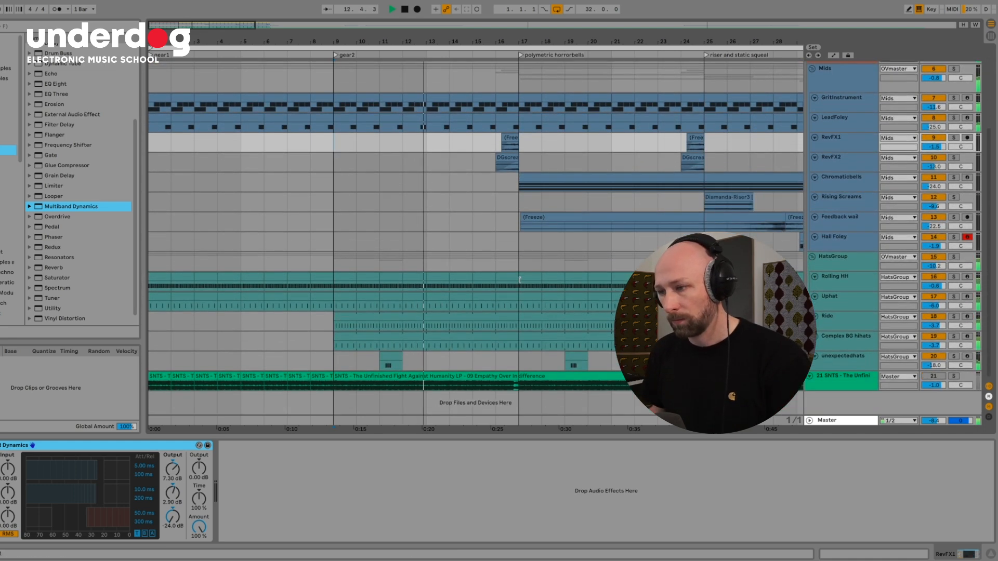
pyautogui.scroll(1, 519, 279)
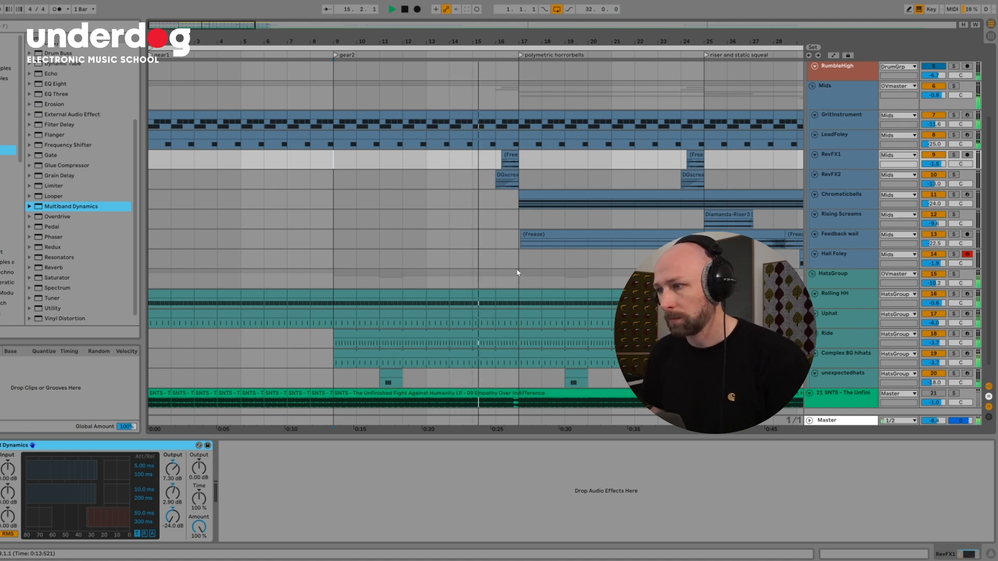
pyautogui.scroll(-1, 517, 273)
pyautogui.scroll(-1, 502, 216)
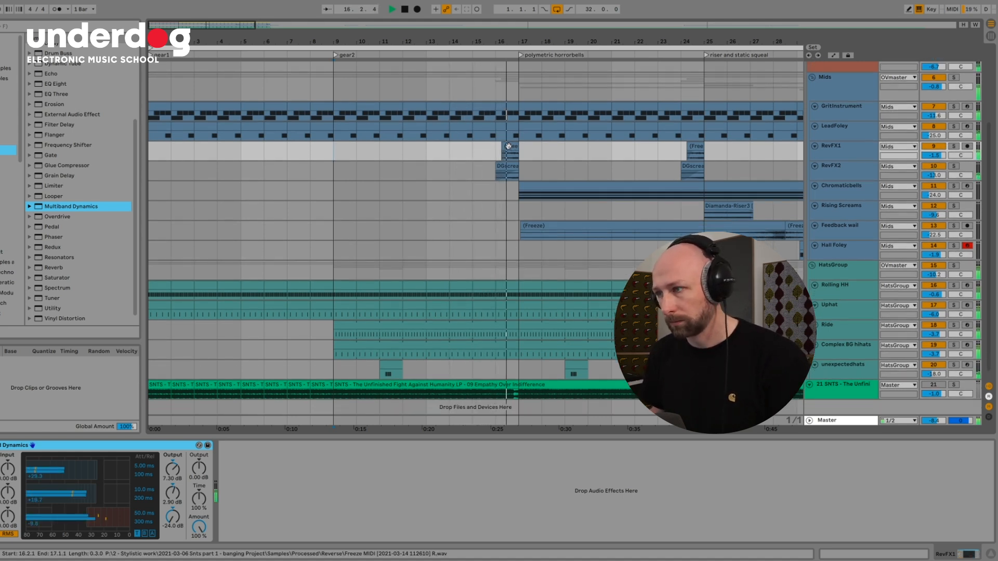
pyautogui.press('space')
# Solo HatsGroup, highlight its clips from bar 9 to bar 17, and select bar 5 of the Uphat track
pyautogui.click(452, 174)
pyautogui.moveTo(337, 370); pyautogui.dragTo(518, 269)
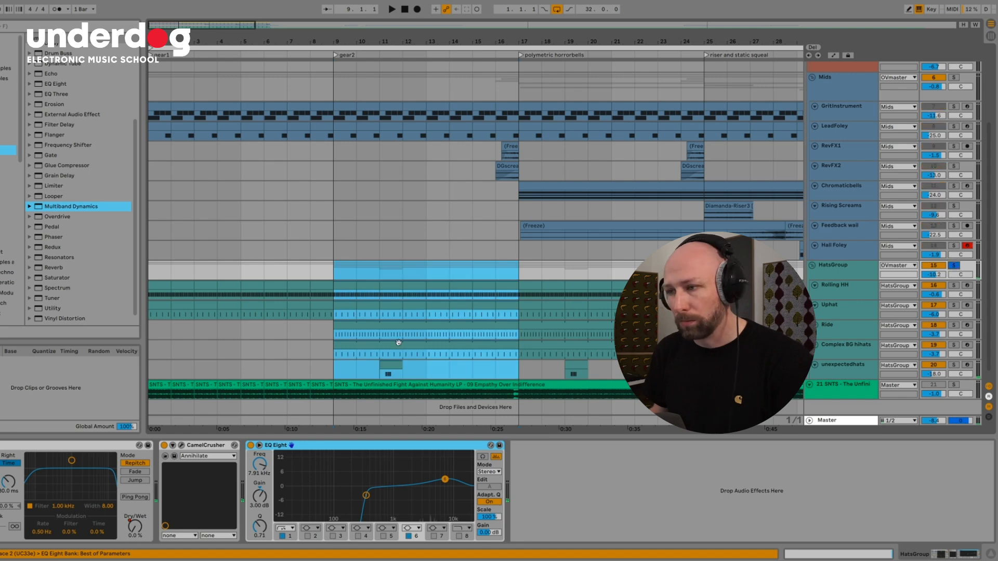
pyautogui.click(351, 304)
pyautogui.moveTo(241, 312); pyautogui.dragTo(263, 315)
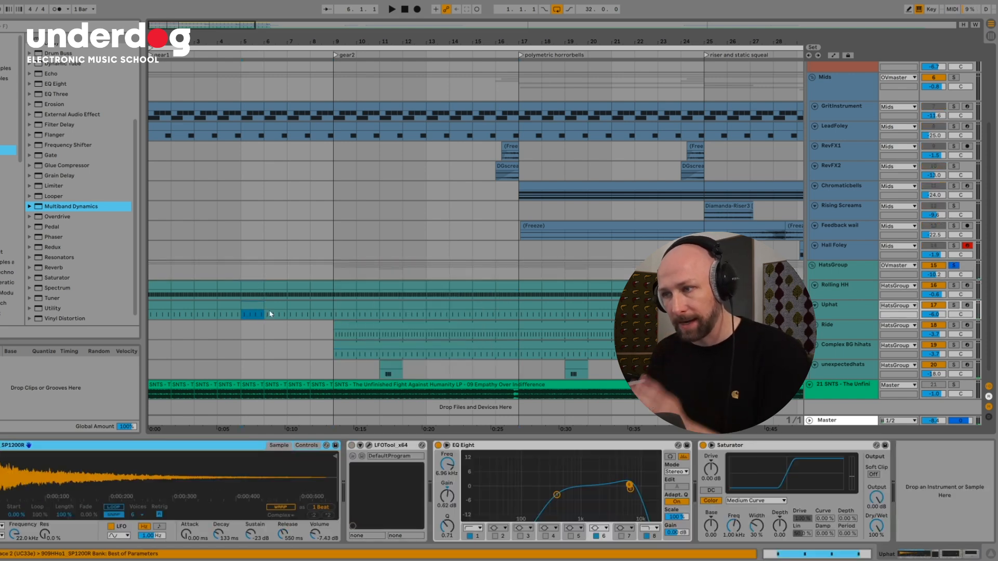
# Solo the Ride track, play it from the gear2 locator, and point out its LFOTool device
pyautogui.click(334, 331)
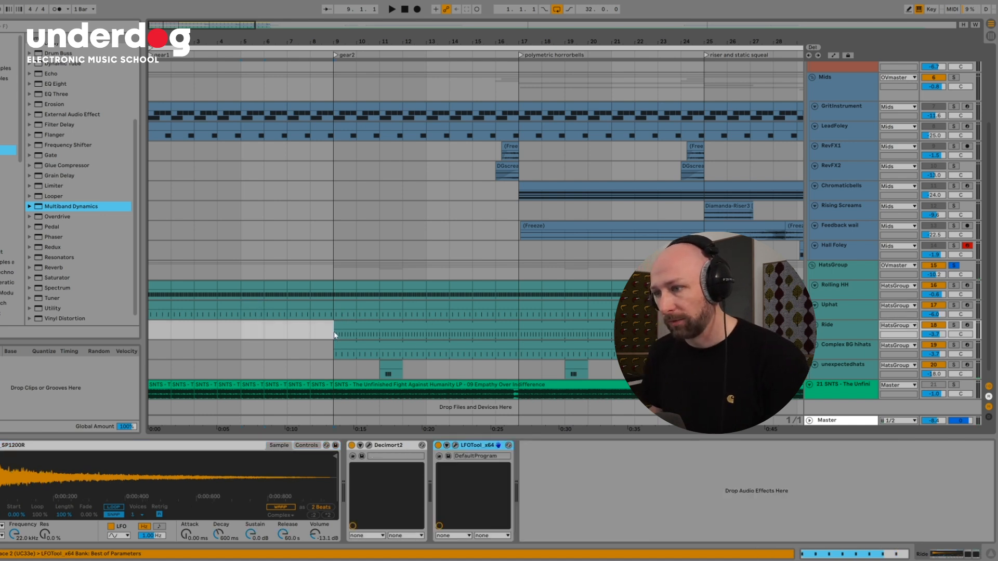
pyautogui.click(954, 325)
pyautogui.press('space')
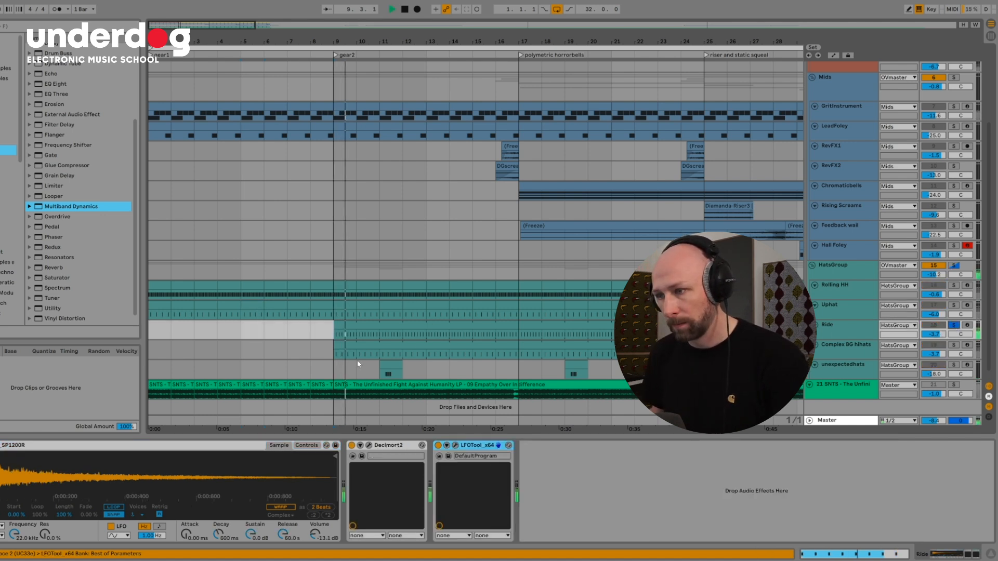
pyautogui.press('space')
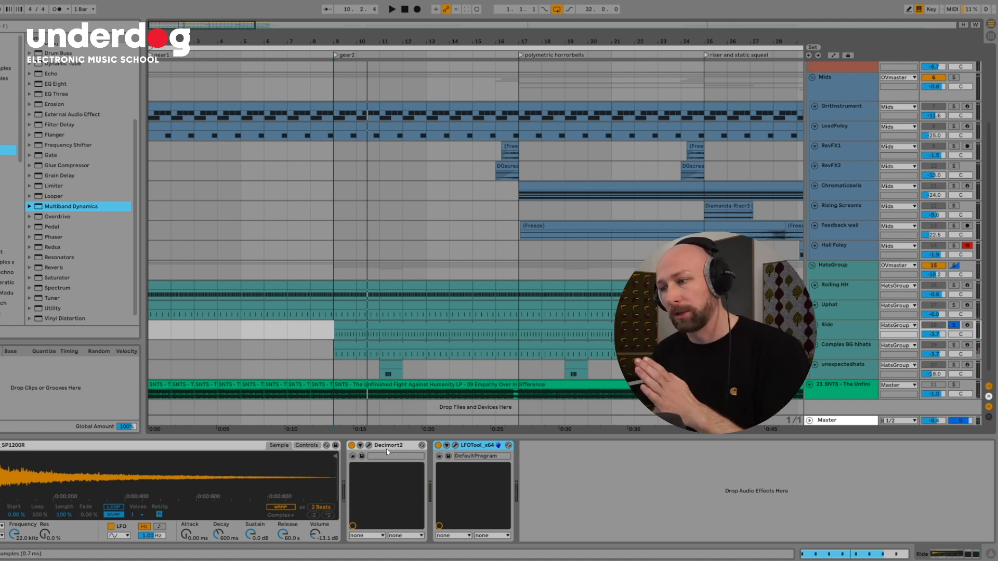
pyautogui.click(471, 446)
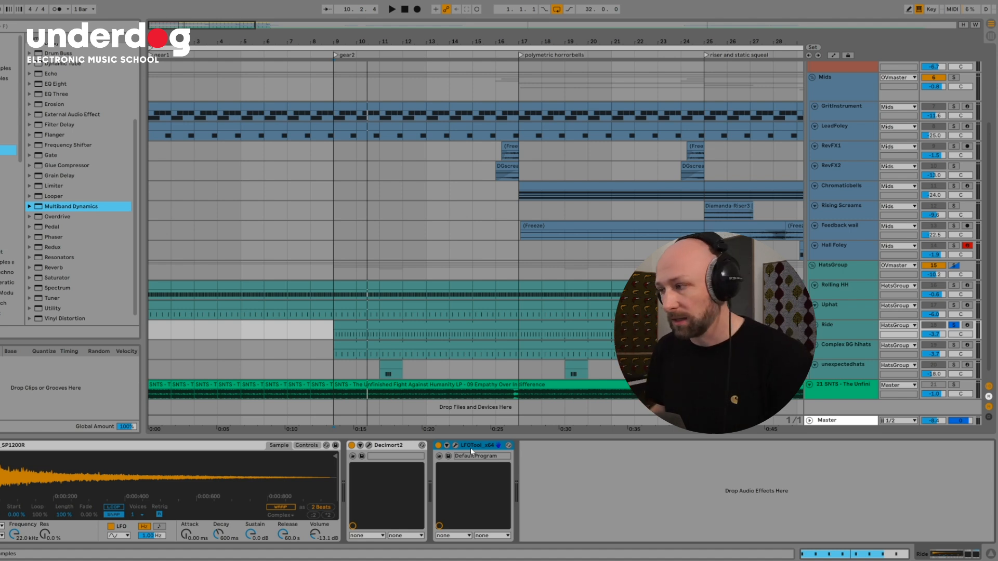
# Solo the Complex BG hihats track, view its device chain, and play it from the gear2 locator
pyautogui.click(856, 342)
pyautogui.scroll(-1, 857, 342)
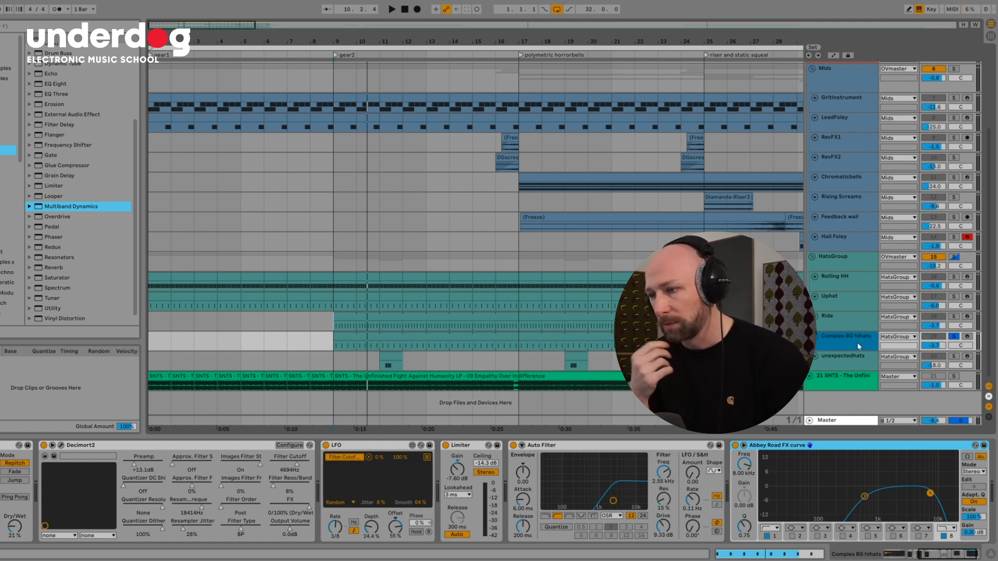
pyautogui.moveTo(945, 557); pyautogui.dragTo(904, 556)
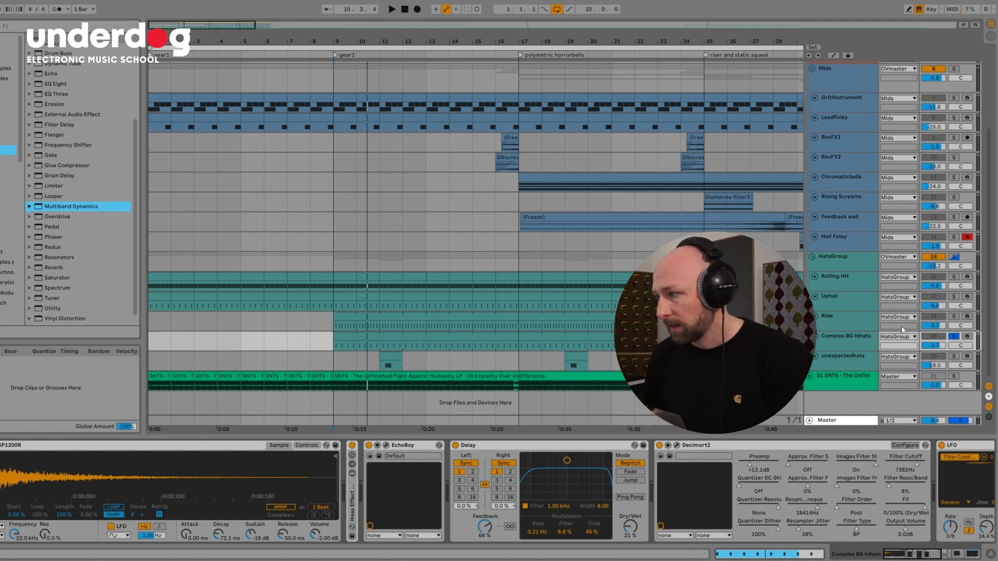
pyautogui.click(335, 348)
pyautogui.press('space')
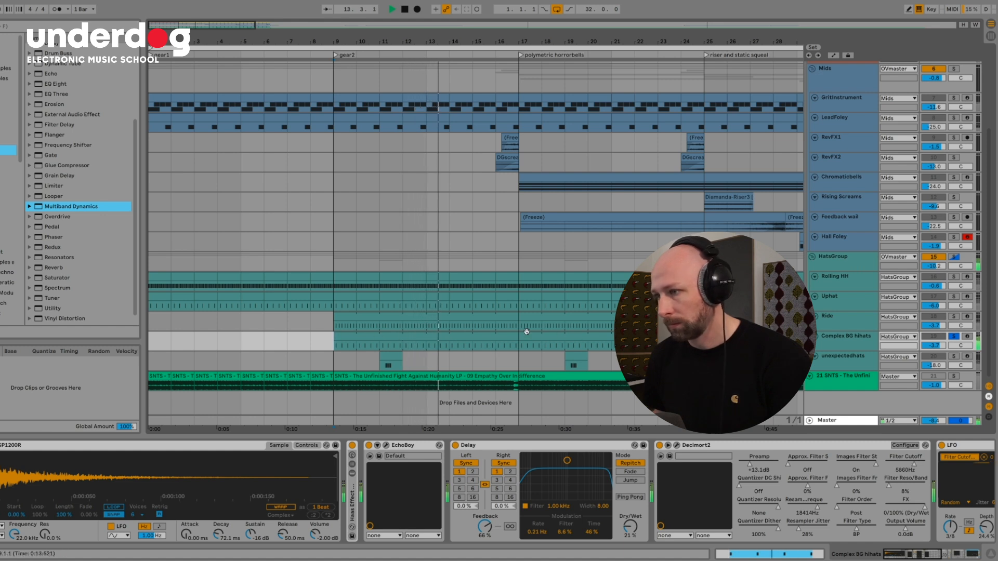
pyautogui.press('space')
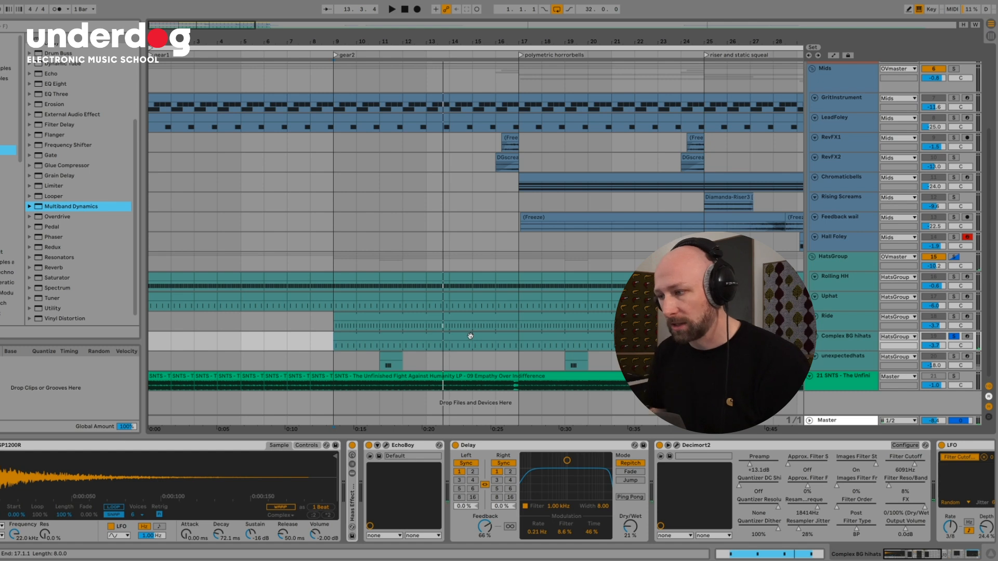
# Unfold and refold the Haas Effect Widener rack on Complex BG hihats, and open the EchoBoy plug-in window
pyautogui.doubleClick(356, 492)
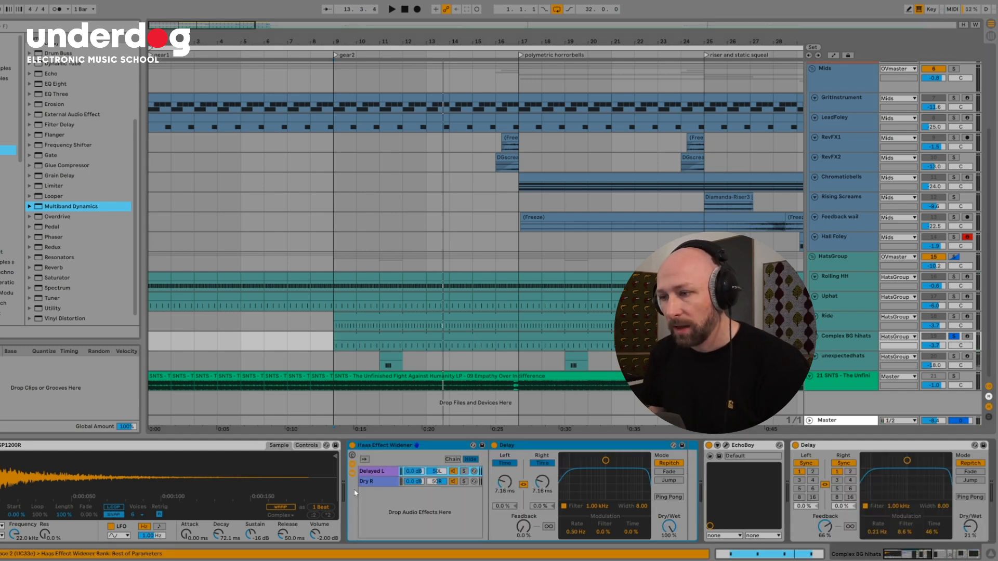
pyautogui.doubleClick(373, 449)
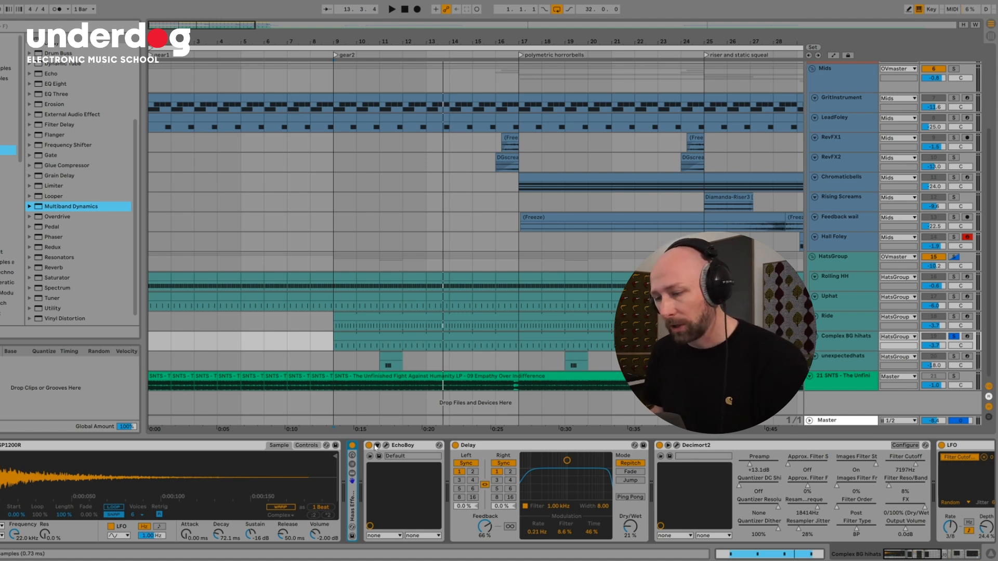
pyautogui.click(386, 446)
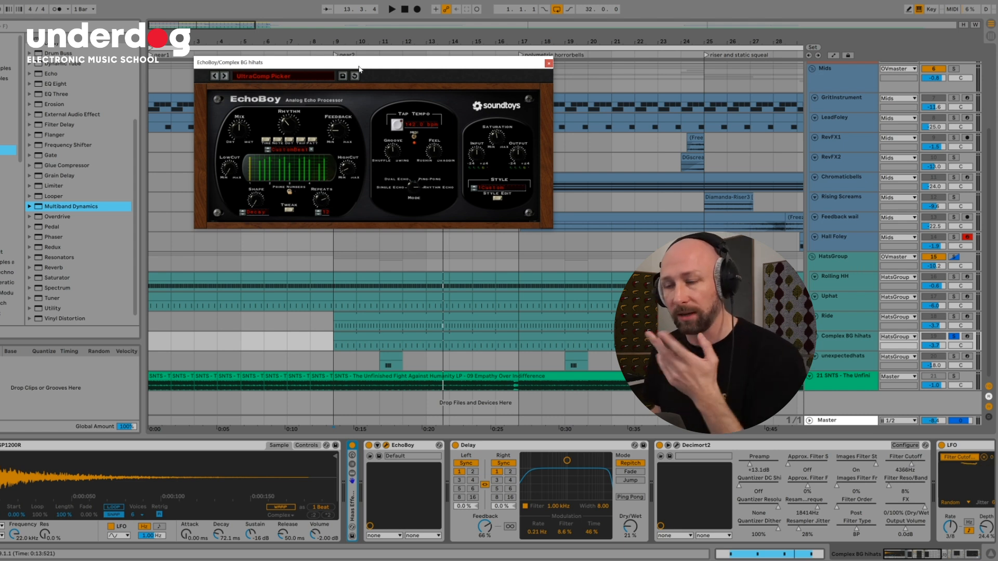
# Inspect the Complex BG hihats effects after EchoBoy: select Delay, open and close the Decimort2 window, and view the rest of the chain
pyautogui.moveTo(366, 67); pyautogui.dragTo(382, 90)
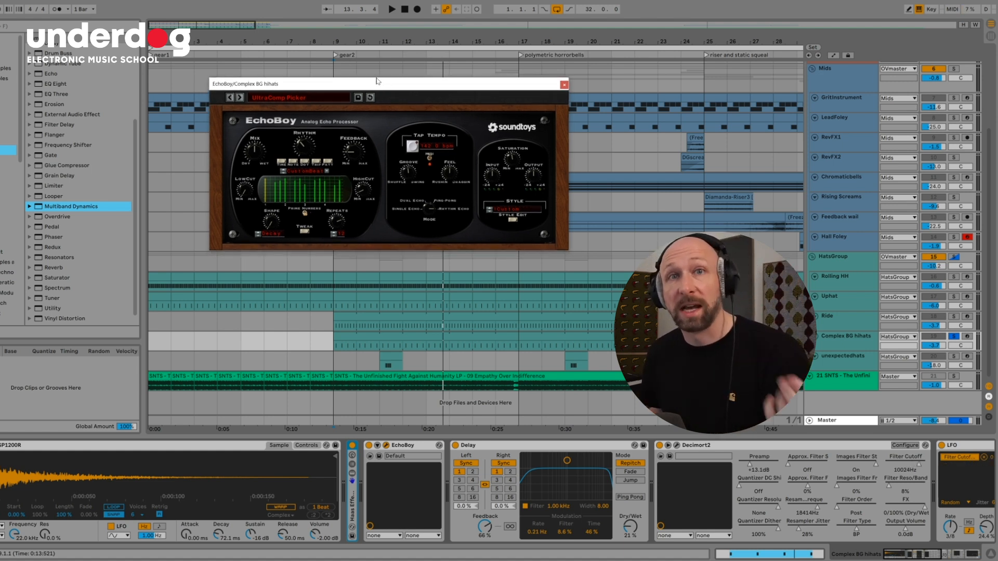
pyautogui.click(497, 476)
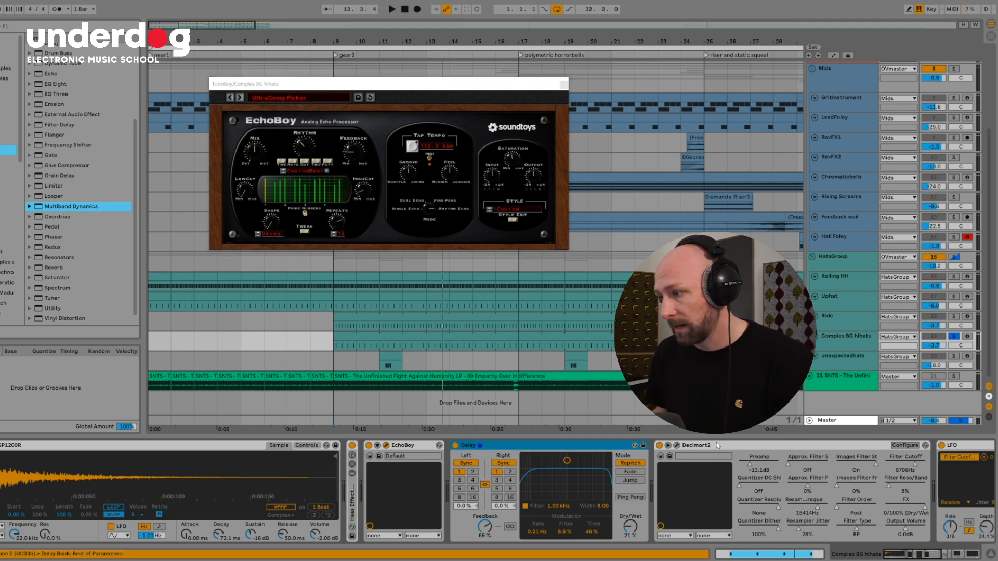
pyautogui.click(678, 447)
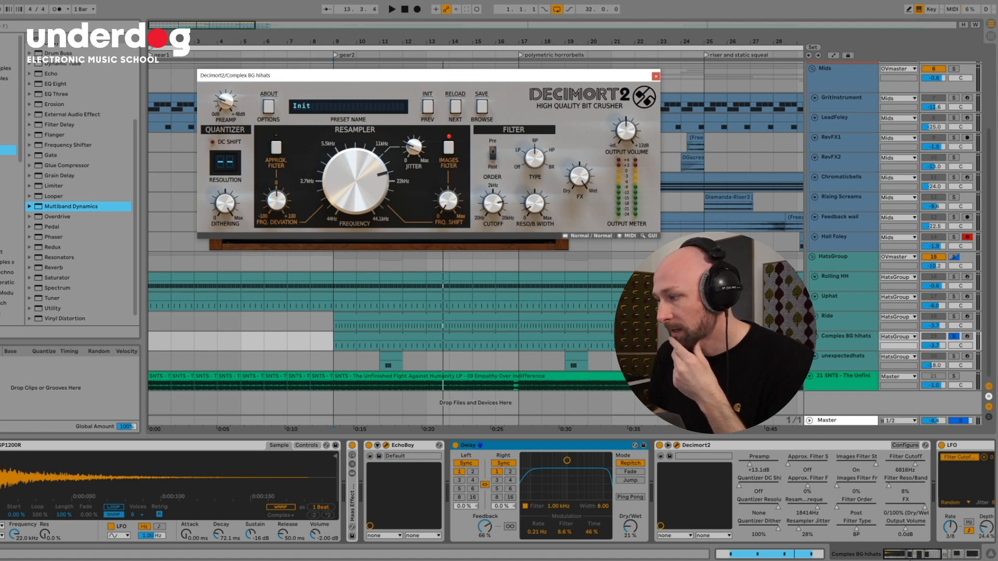
pyautogui.click(925, 558)
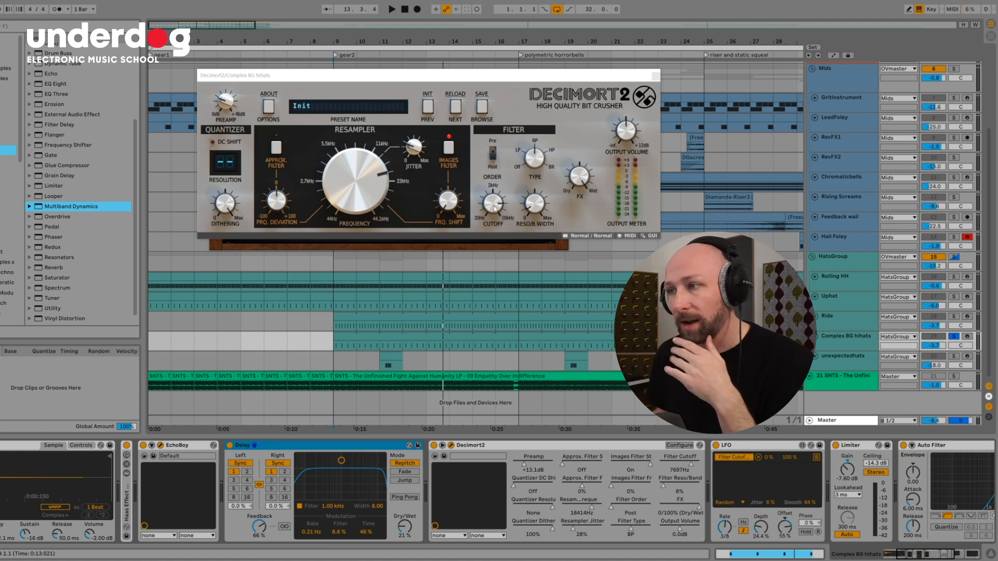
pyautogui.moveTo(470, 79); pyautogui.dragTo(470, 86)
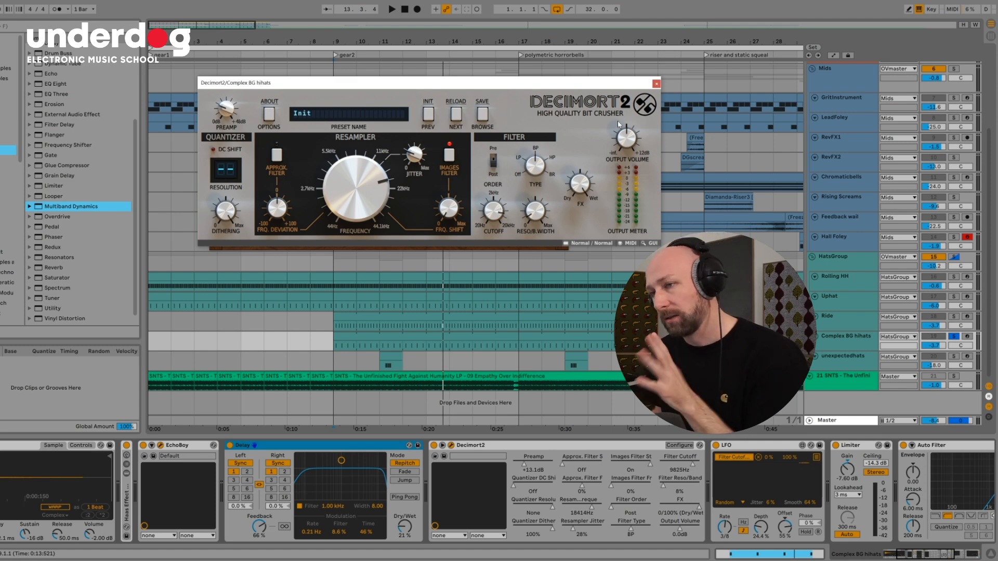
pyautogui.click(656, 84)
pyautogui.click(940, 557)
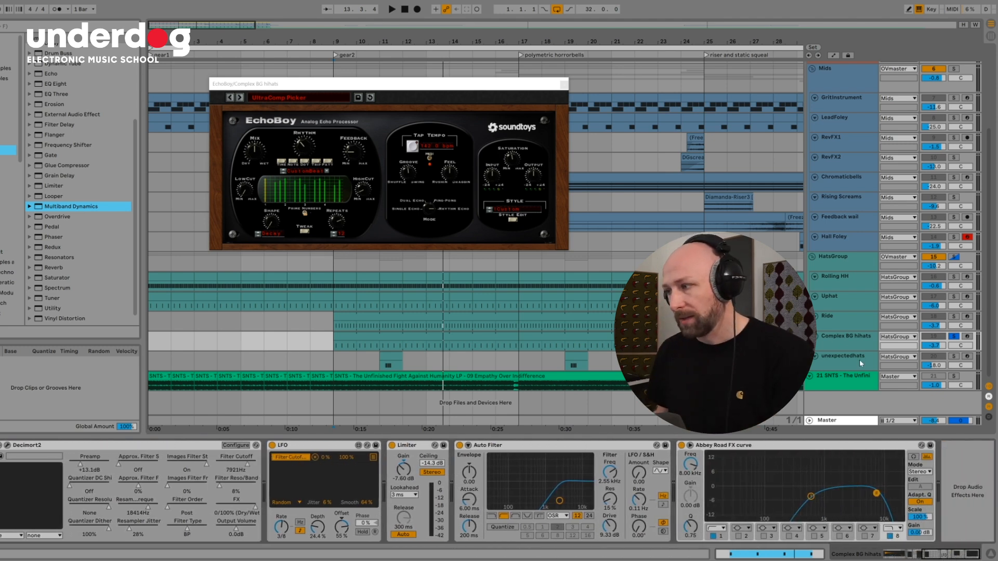
# Solo the unexpectedhats track, play it from bar 11, view the start of its device chain, and stop playback
pyautogui.click(860, 359)
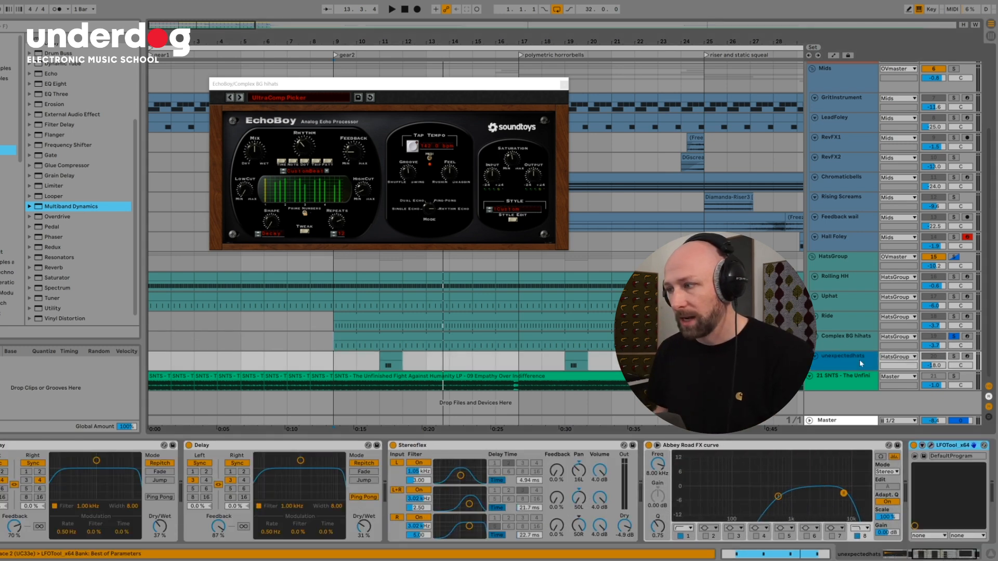
pyautogui.click(955, 357)
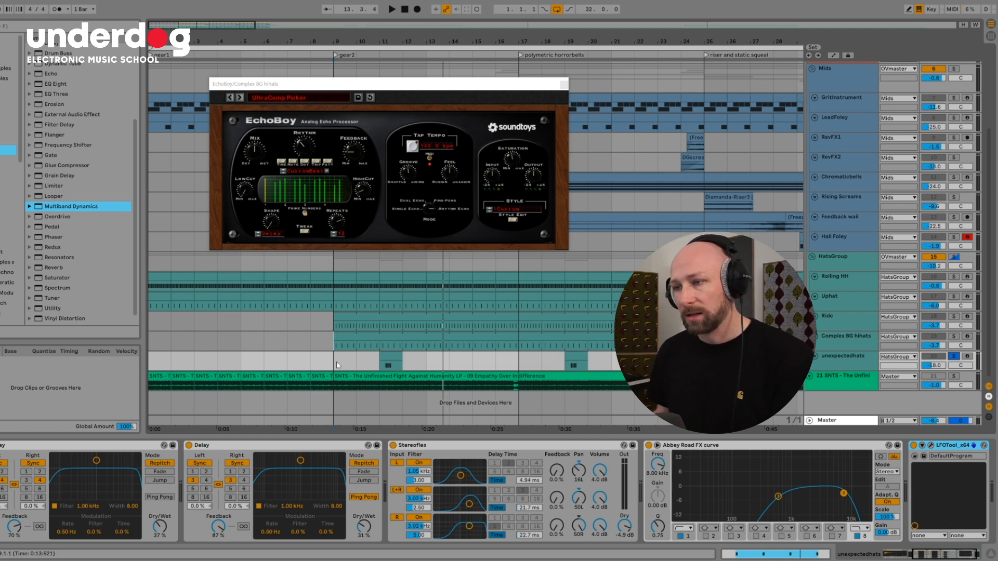
pyautogui.press('space')
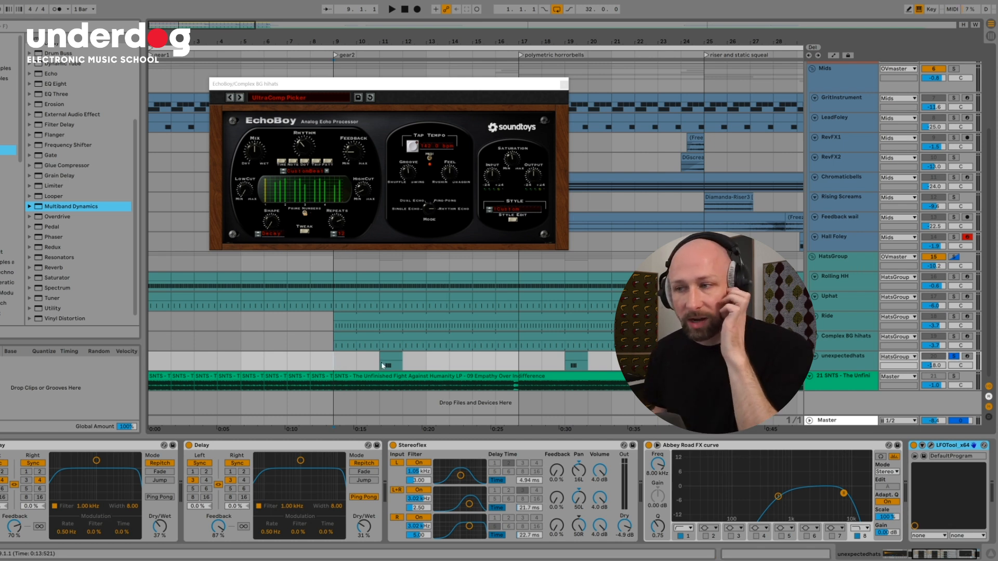
pyautogui.click(379, 363)
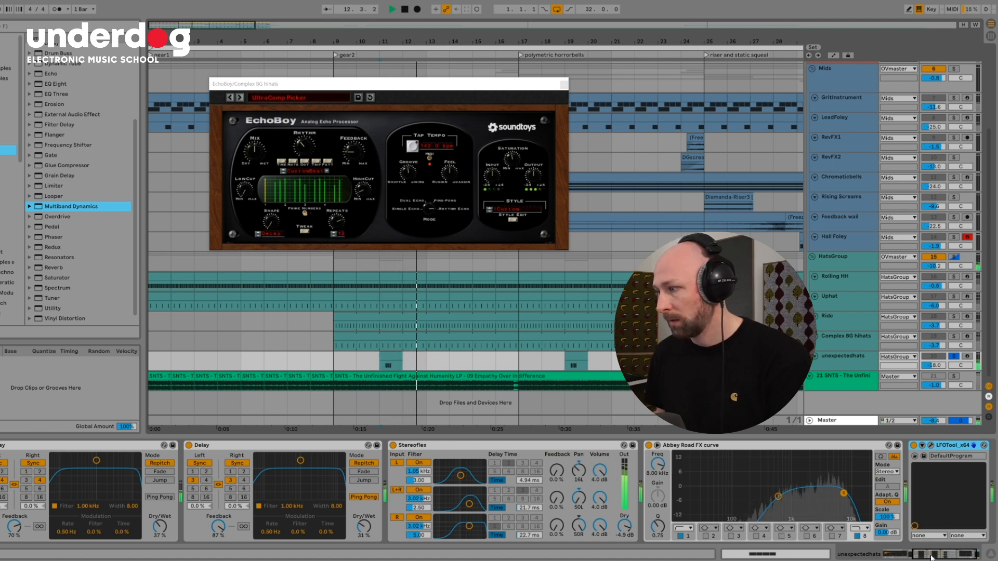
pyautogui.moveTo(932, 557); pyautogui.dragTo(902, 556)
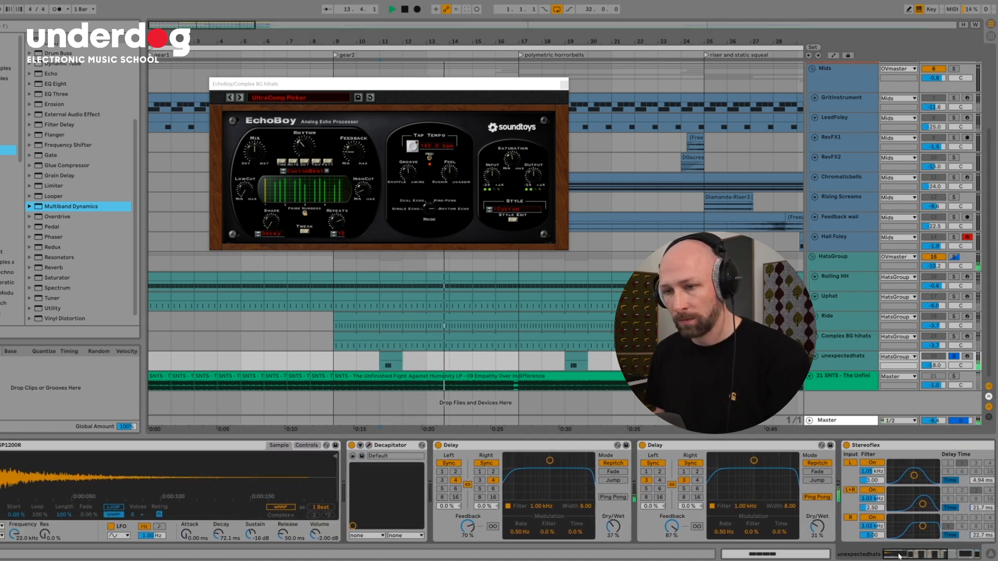
pyautogui.press('space')
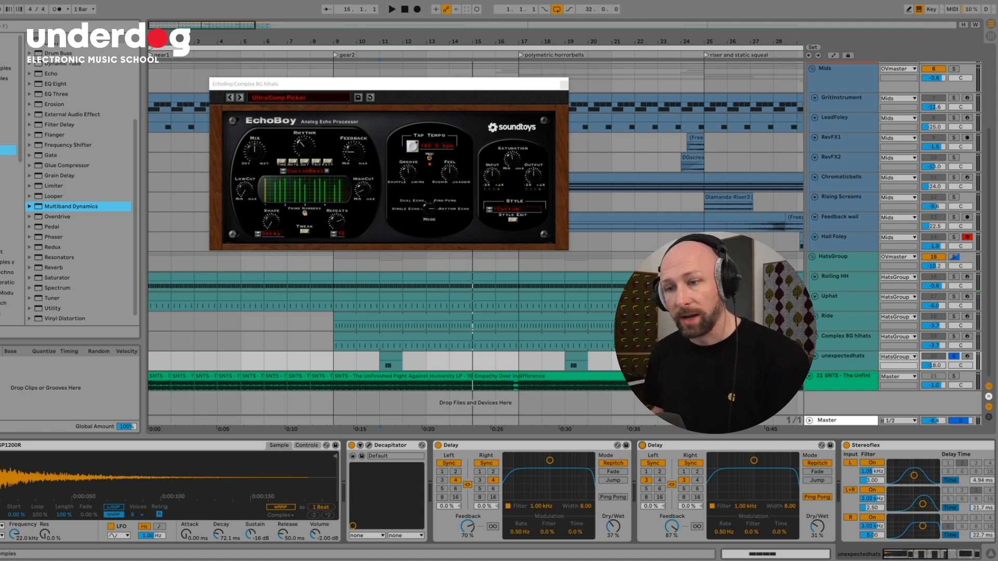
# Show the Controls view of the unexpectedhats sampler, and open and close its Decapitator plug-in window
pyautogui.click(306, 446)
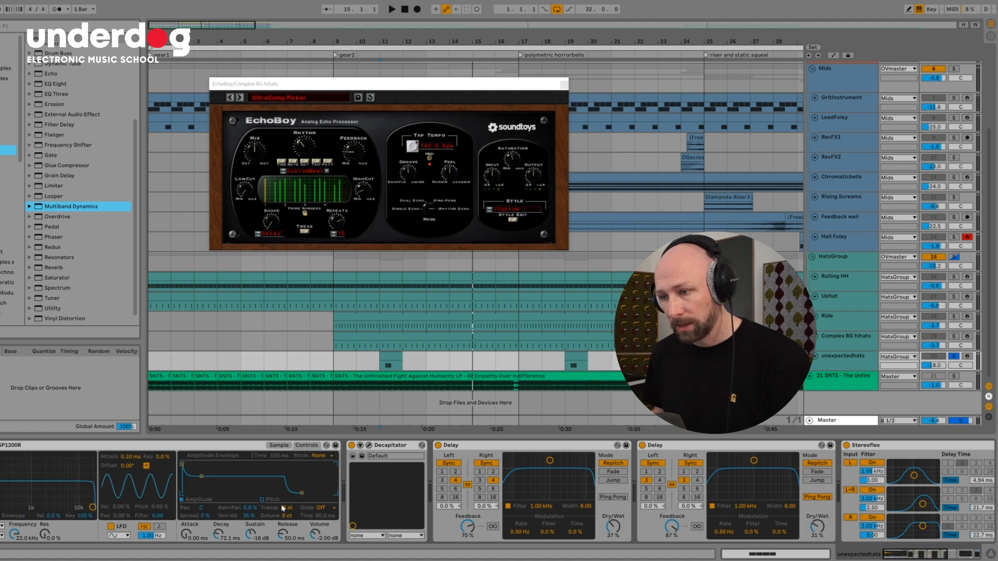
pyautogui.click(369, 446)
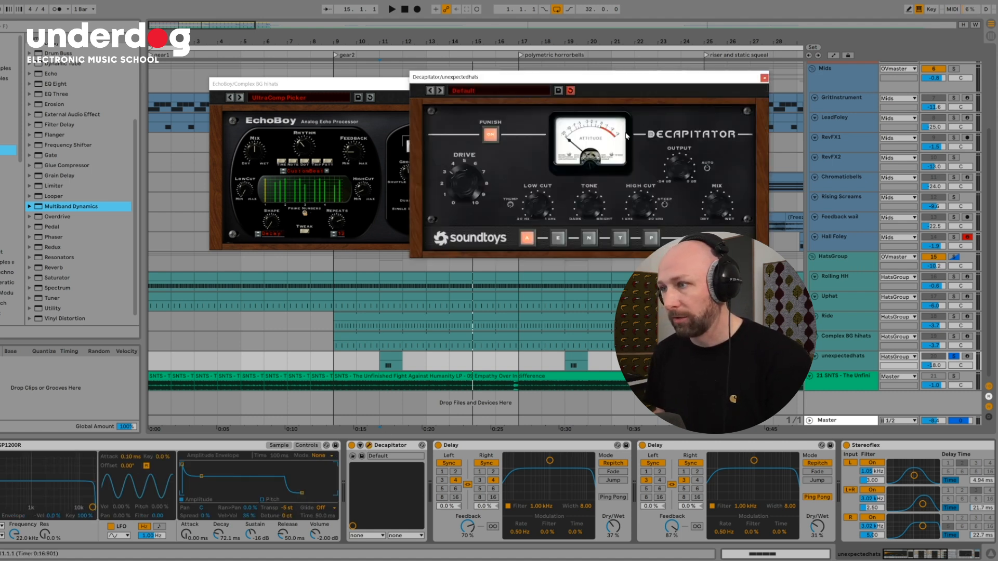
pyautogui.click(764, 78)
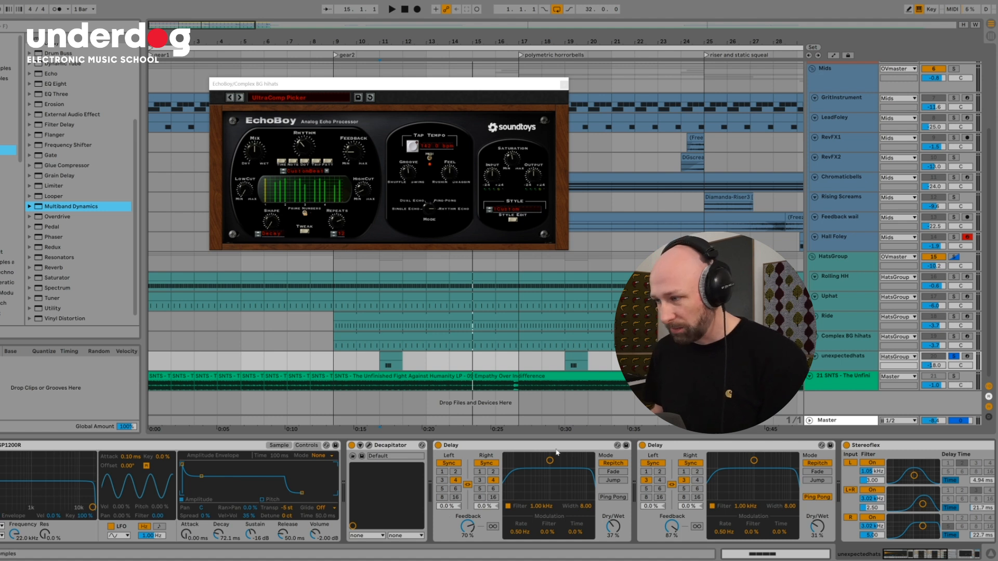
# Point out the two consecutive Delay devices on unexpectedhats by selecting each in turn
pyautogui.click(582, 446)
pyautogui.click(683, 451)
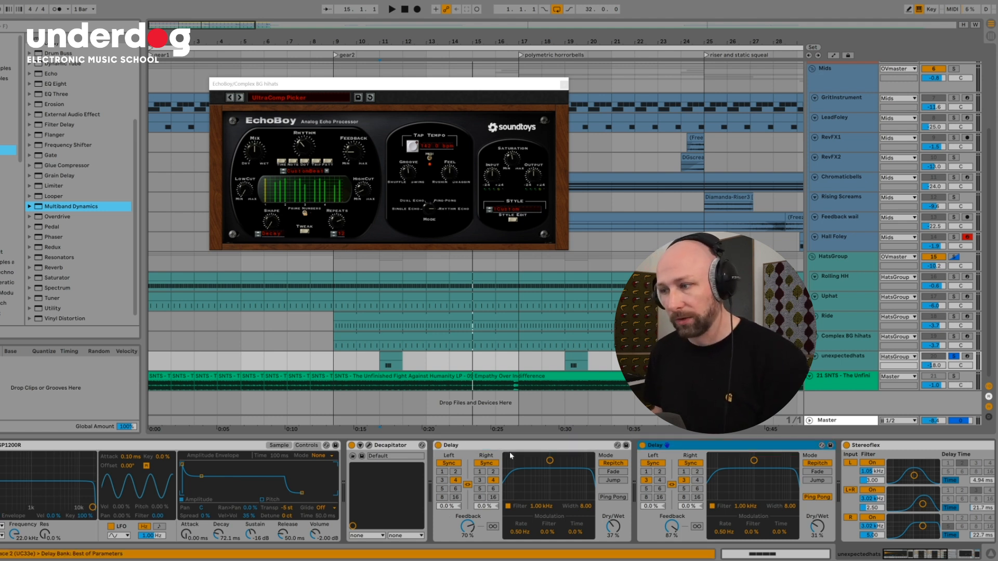
pyautogui.click(511, 449)
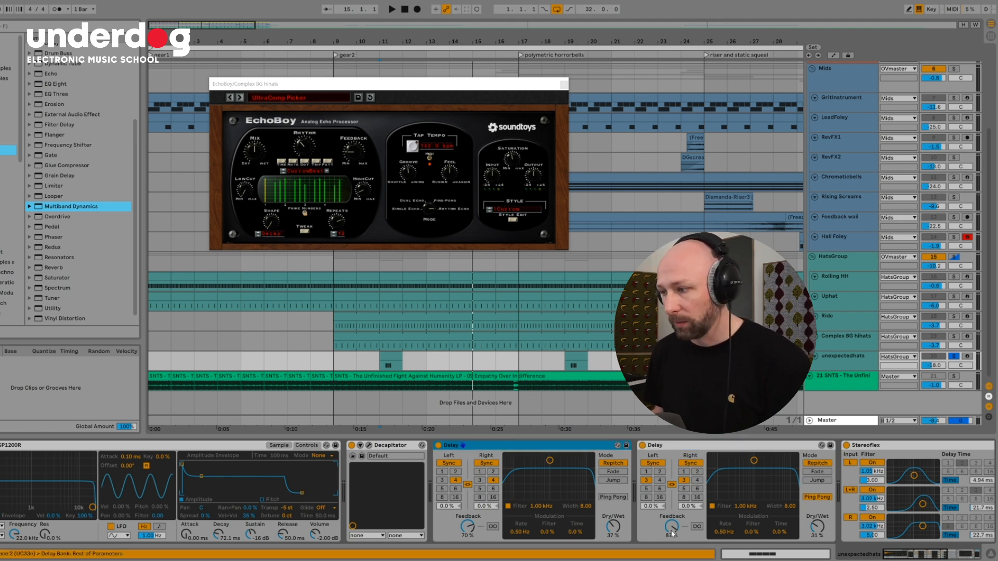
pyautogui.click(682, 446)
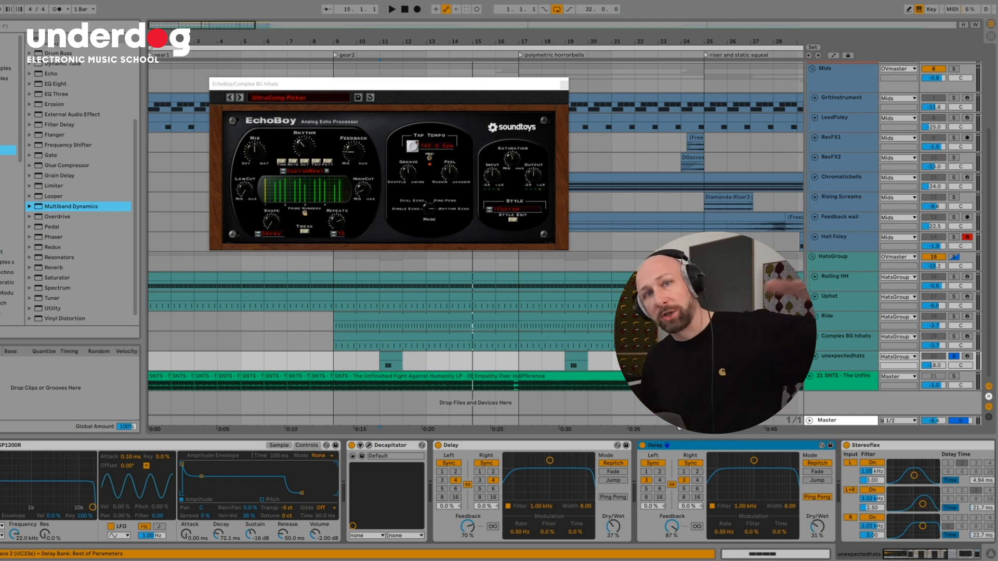
pyautogui.scroll(1, 476, 228)
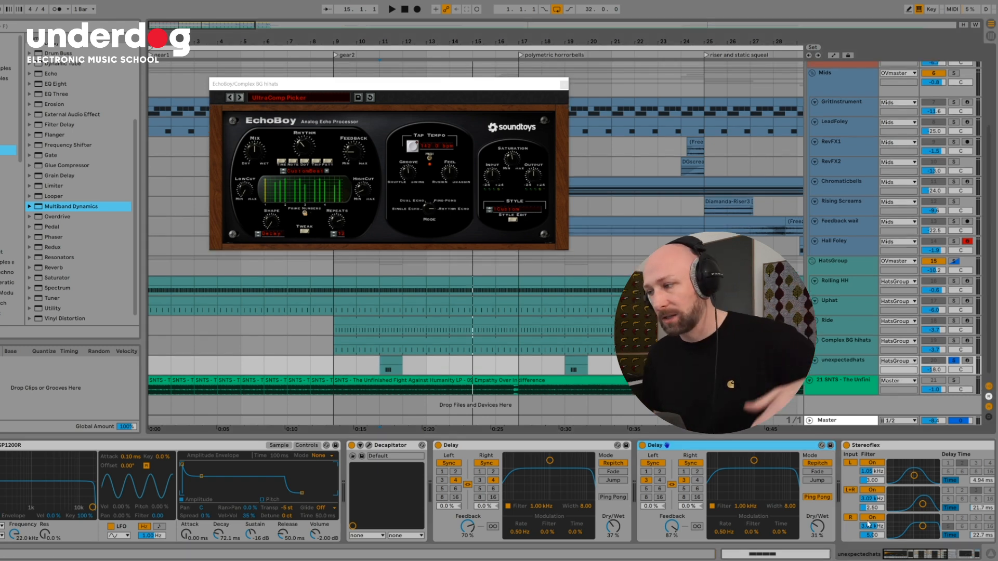
# Point out the Stereoflex and Abbey Road FX curve devices on unexpectedhats by selecting them
pyautogui.moveTo(945, 548); pyautogui.dragTo(962, 556)
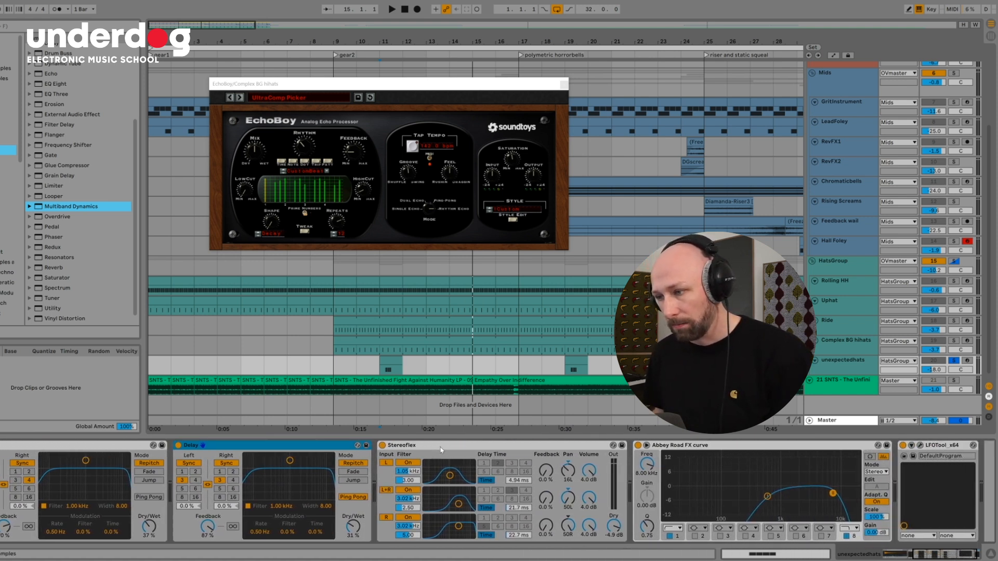
pyautogui.click(441, 451)
pyautogui.click(723, 447)
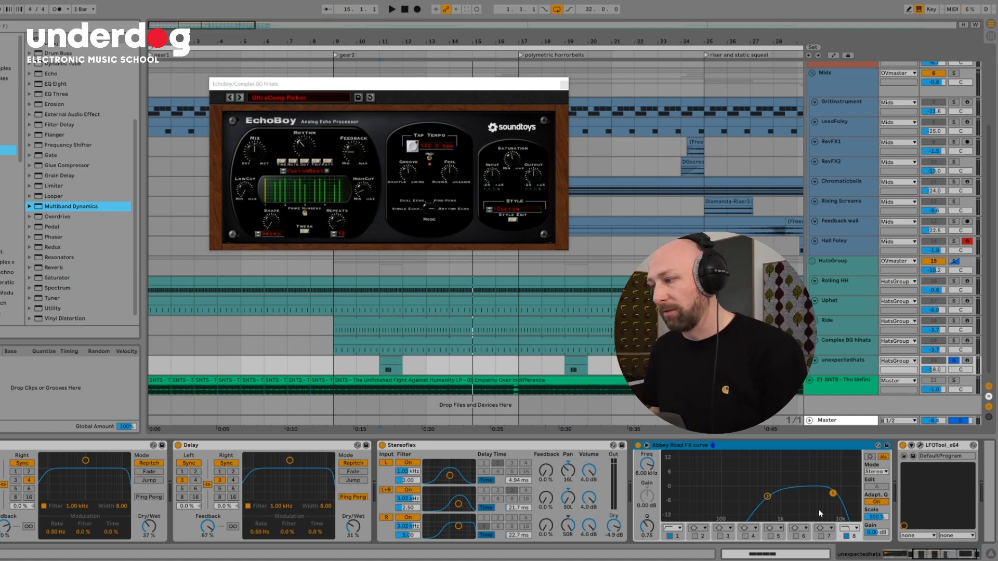
# Open and close the LFOTool window on unexpectedhats, and replay the soloed track from bar 11
pyautogui.moveTo(943, 556); pyautogui.dragTo(947, 556)
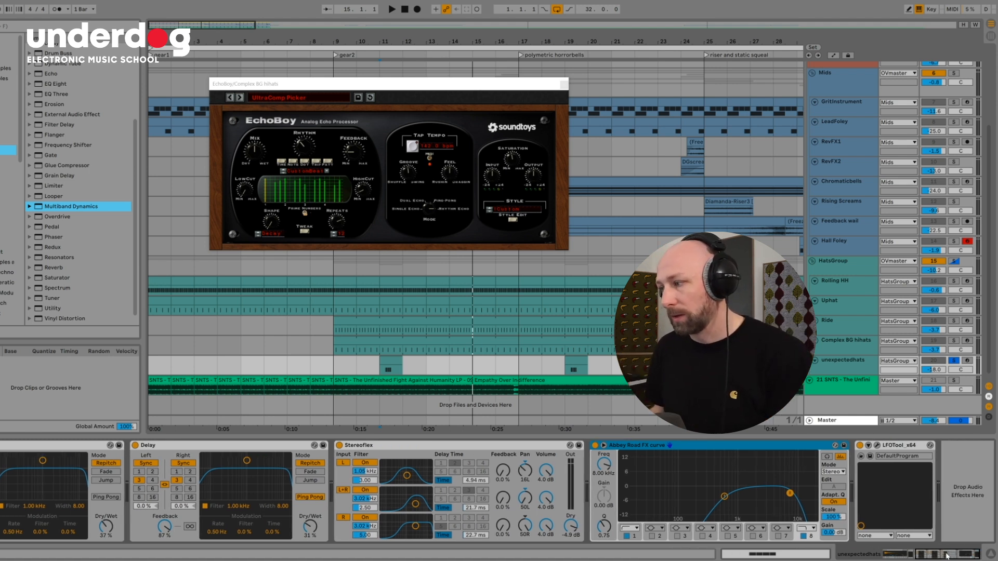
pyautogui.click(878, 446)
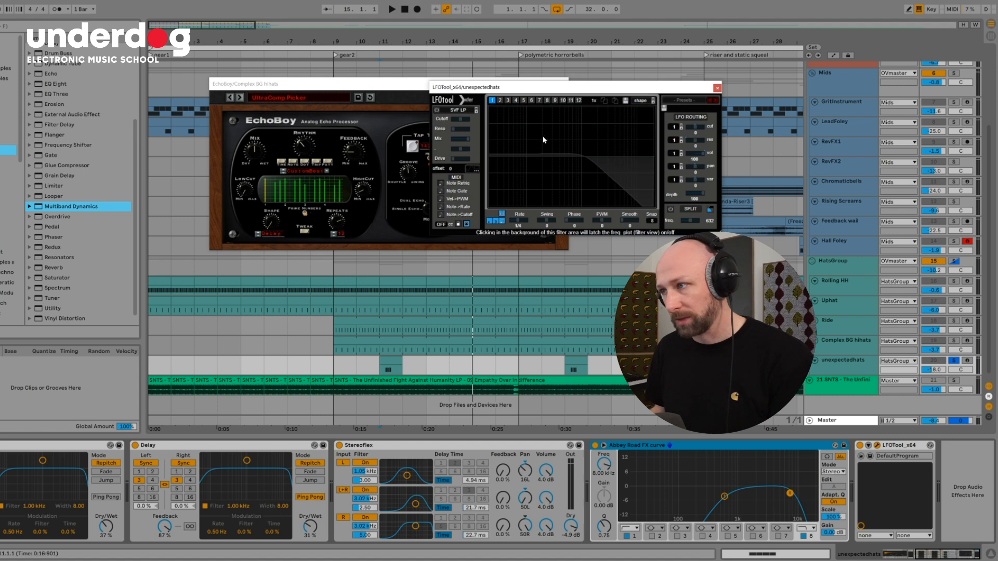
pyautogui.click(708, 85)
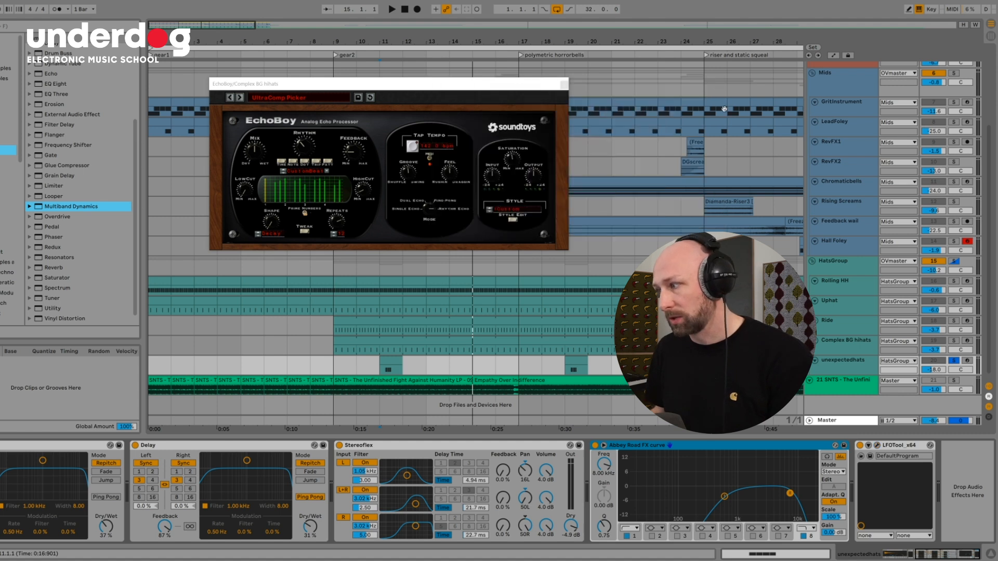
pyautogui.click(383, 373)
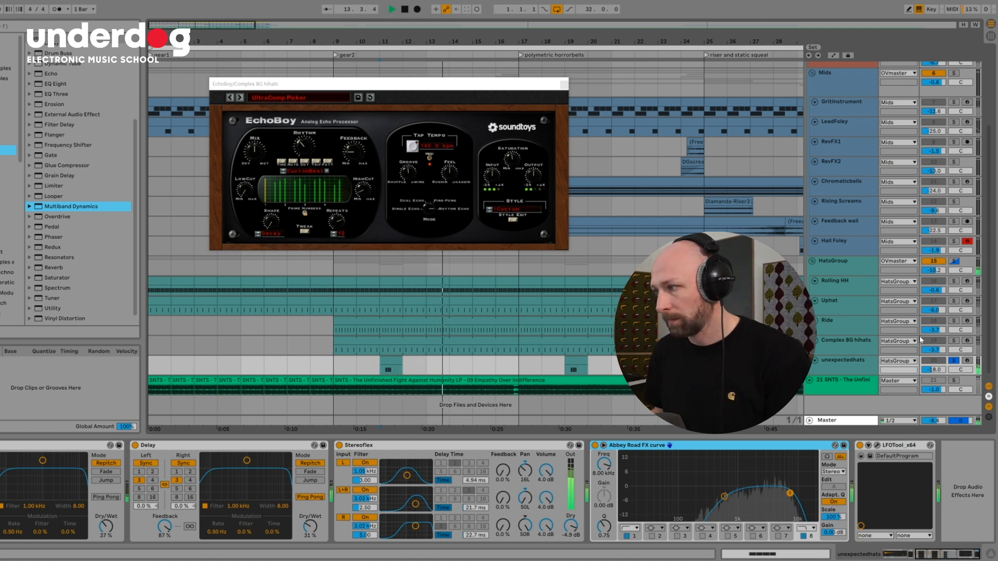
pyautogui.press('space')
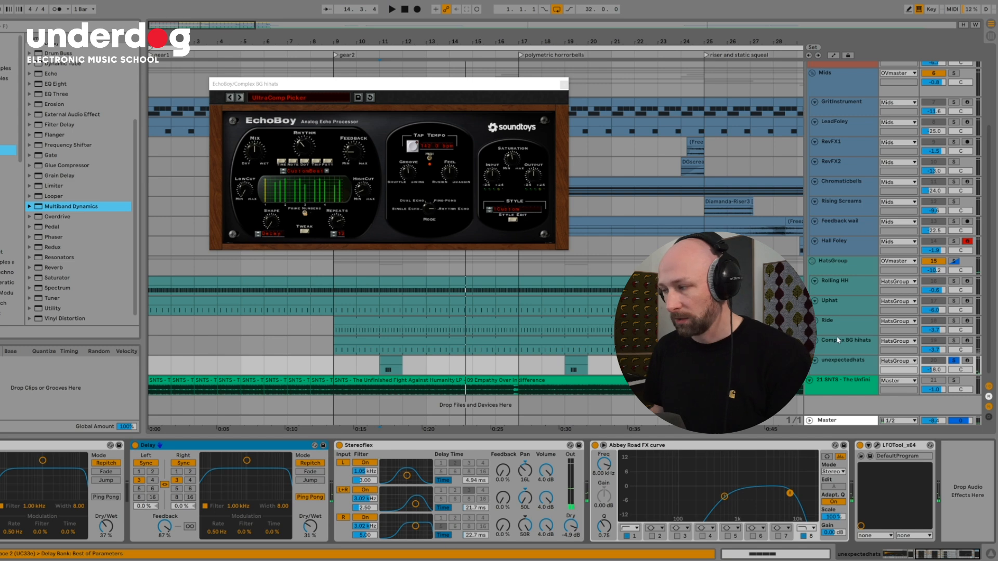
# Solo the whole HatsGroup, play it with bars 9 to 17 looped, and close the EchoBoy window
pyautogui.click(954, 261)
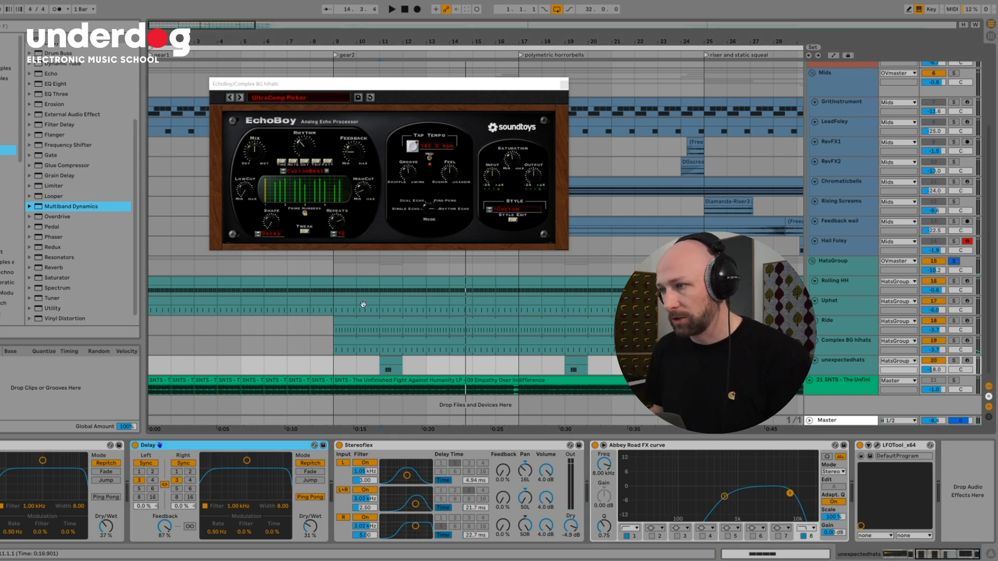
pyautogui.click(334, 264)
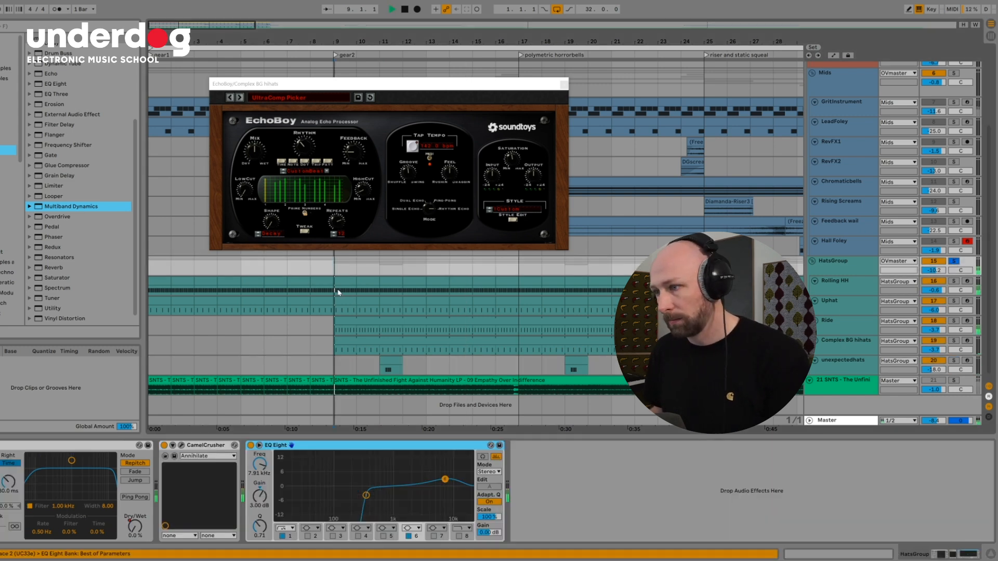
pyautogui.press('space')
pyautogui.moveTo(335, 365); pyautogui.dragTo(515, 368)
pyautogui.hotkey('ctrl', 'l')
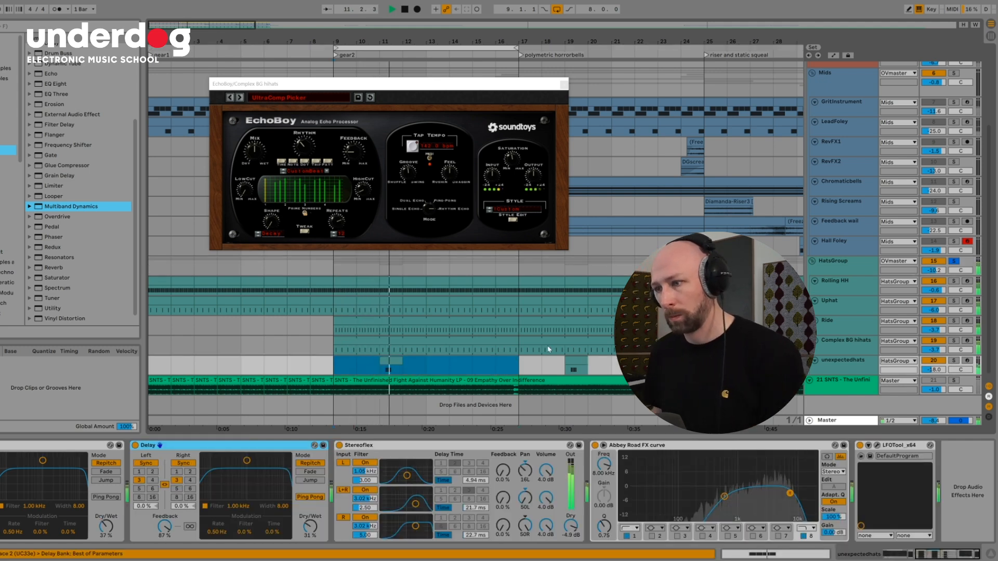
pyautogui.click(564, 84)
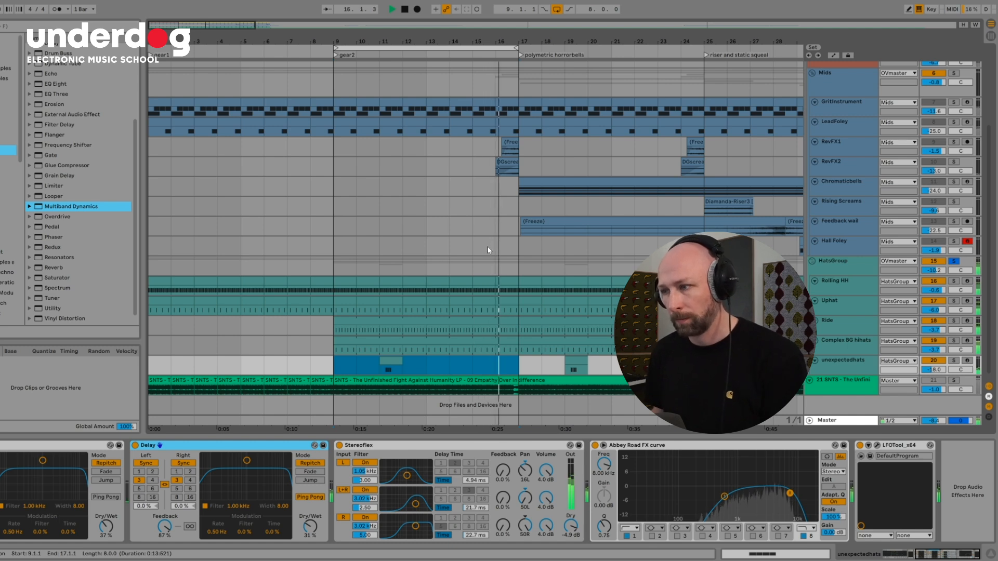
pyautogui.press('space')
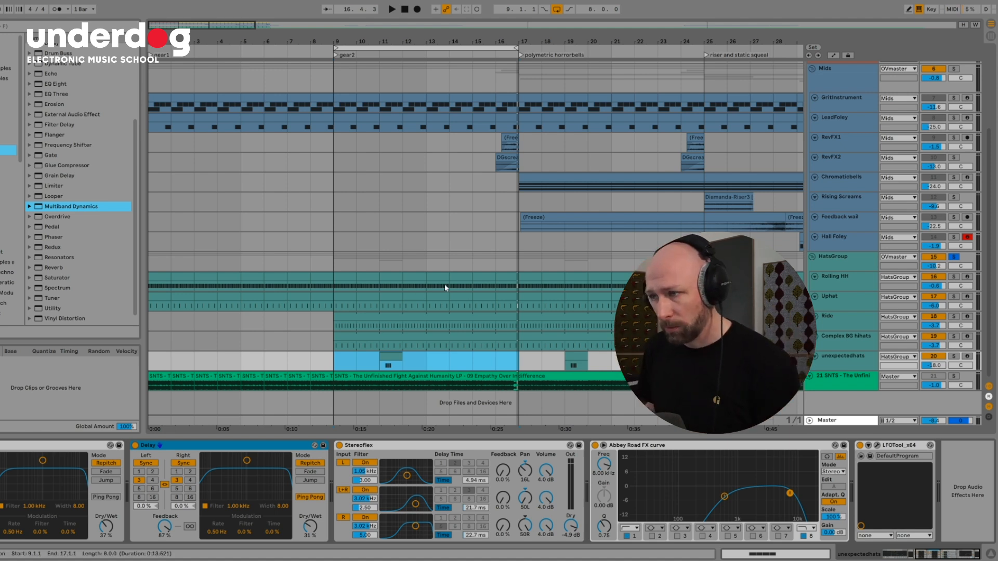
# Show the automation lanes and examine the Delay Dry/Wet automation on HatsGroup, highlighting bar 10 and bar 16
pyautogui.click(836, 264)
pyautogui.press('a')
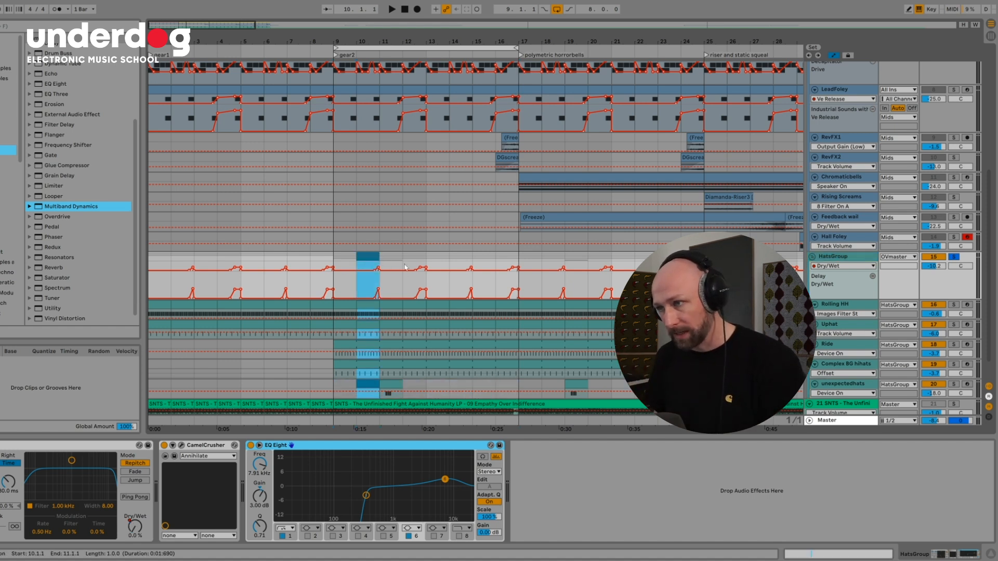
pyautogui.click(461, 266)
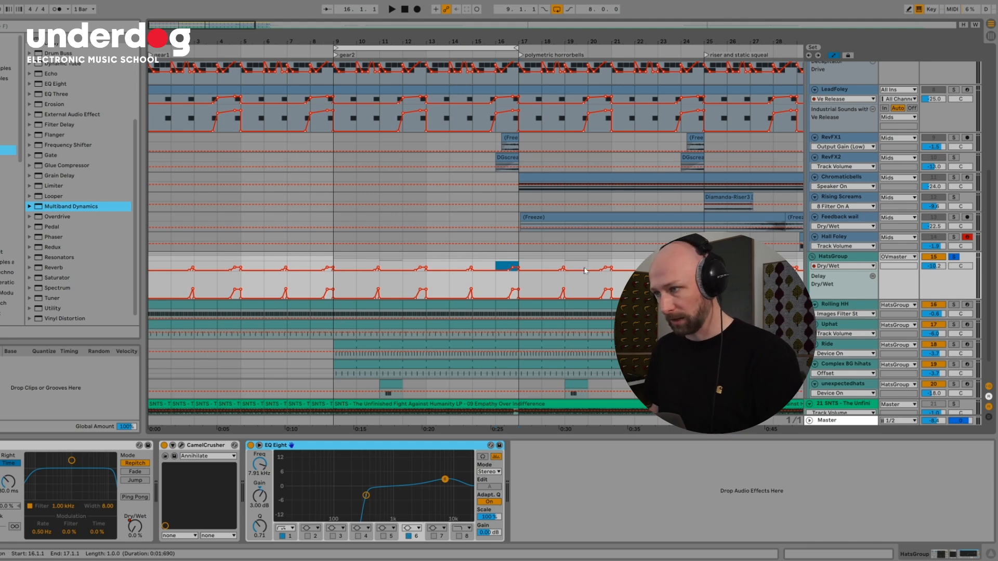
pyautogui.click(833, 256)
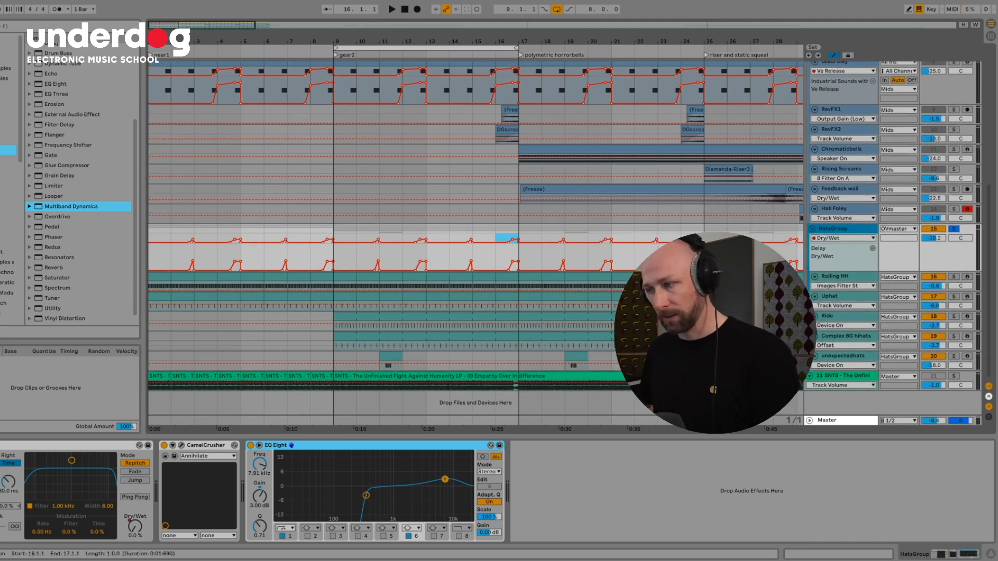
pyautogui.scroll(-1, 476, 237)
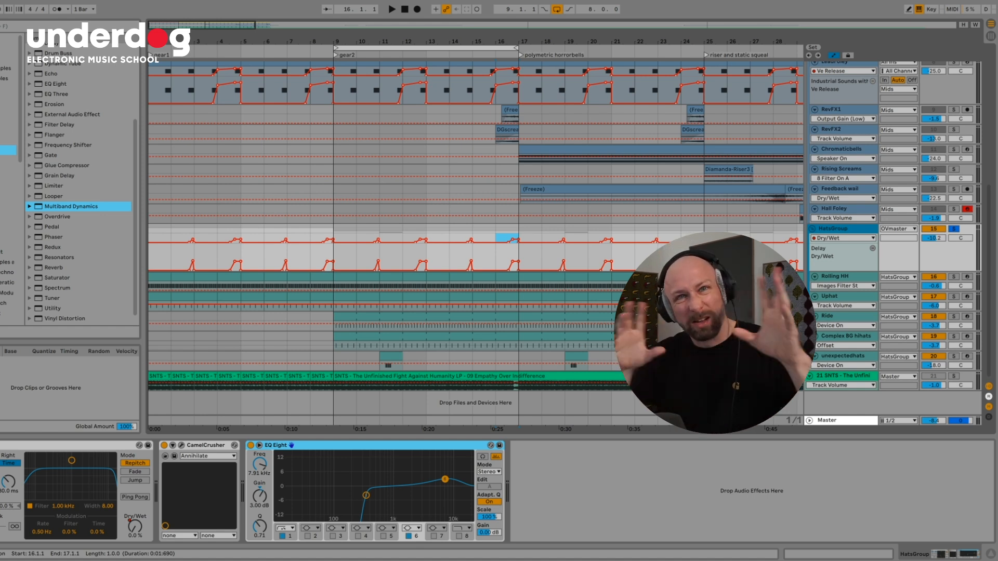
# Hide the automation lanes, solo RevFX1 and enlarge its track to show the clip leading into bar 17
pyautogui.scroll(5, 854, 242)
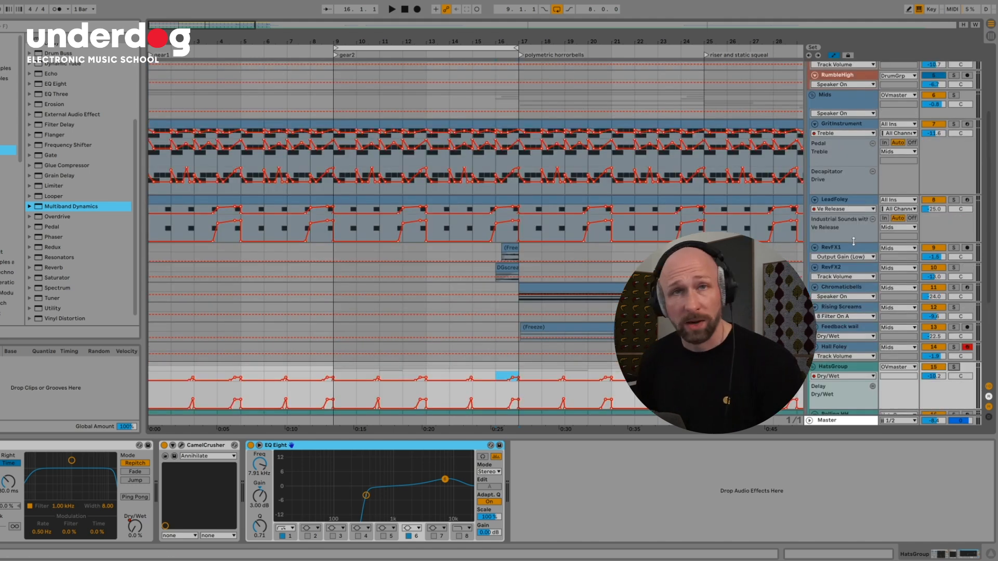
pyautogui.click(497, 252)
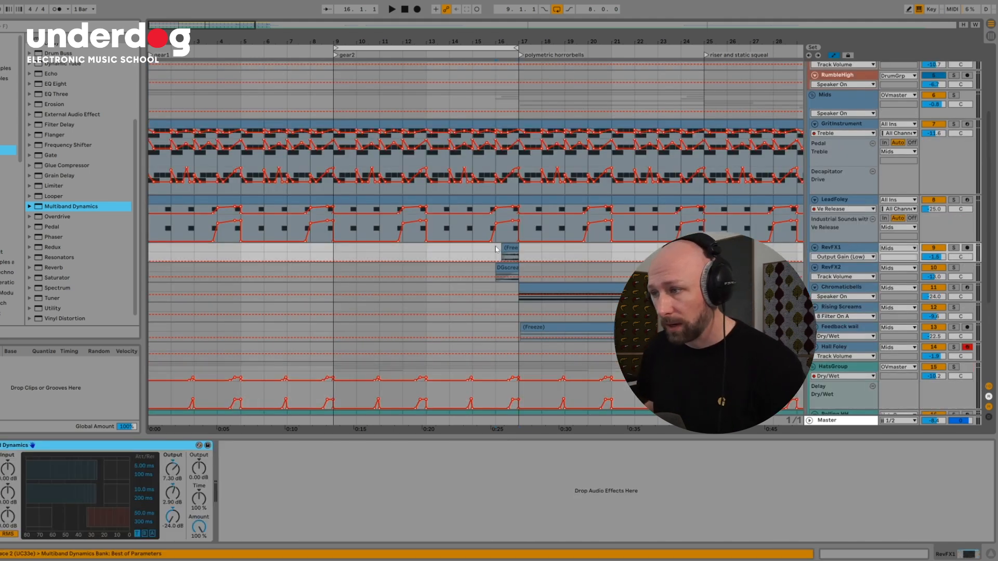
pyautogui.press('a')
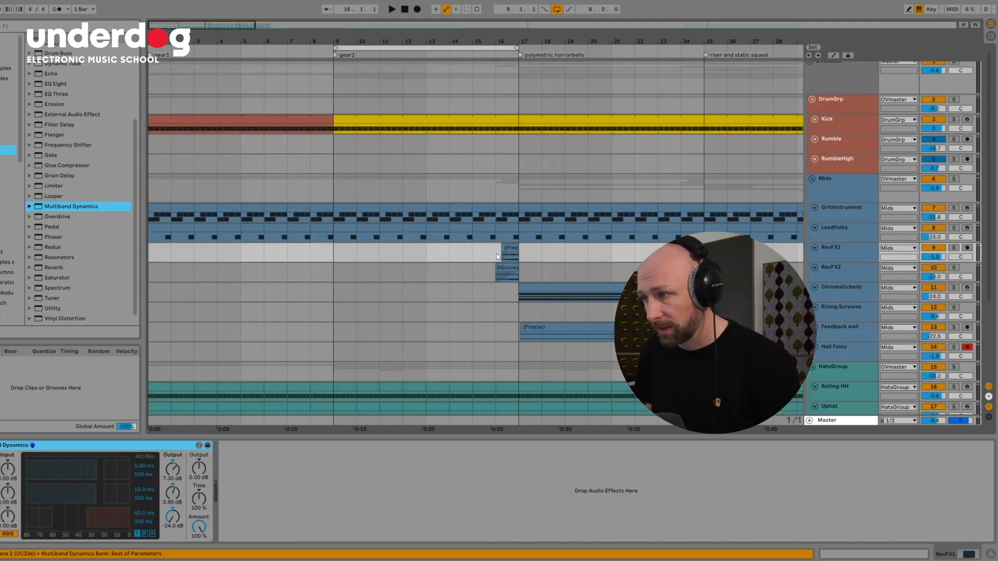
pyautogui.click(954, 248)
pyautogui.moveTo(836, 263); pyautogui.dragTo(837, 349)
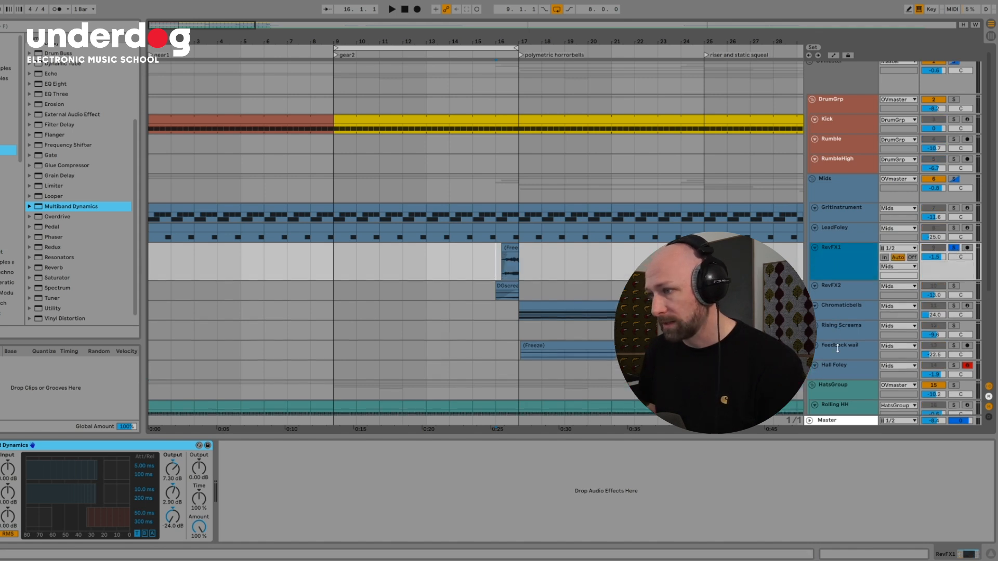
# Play the soloed RevFX1 clip from 16.2.1 into bar 17, and stop playback
pyautogui.click(510, 275)
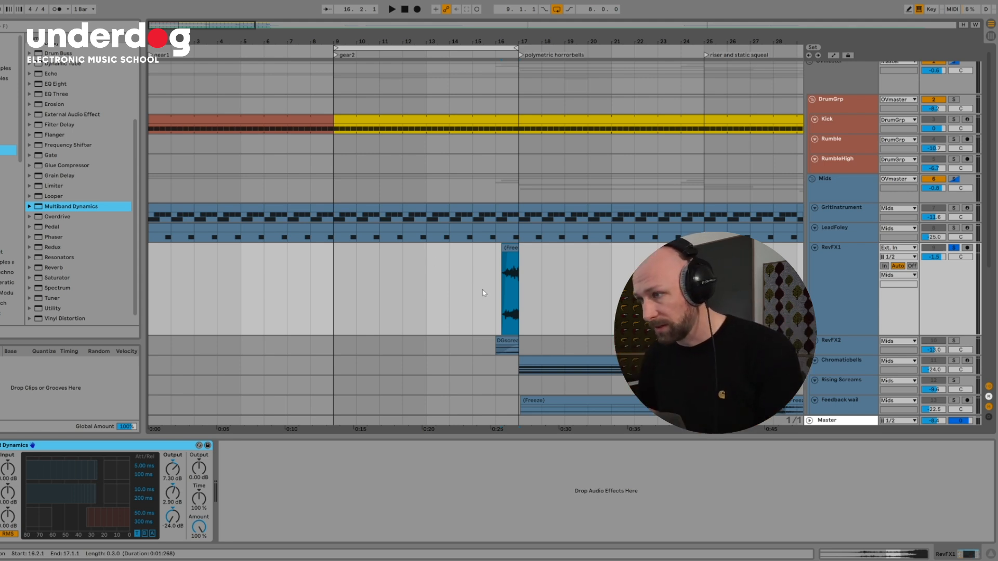
pyautogui.press('space')
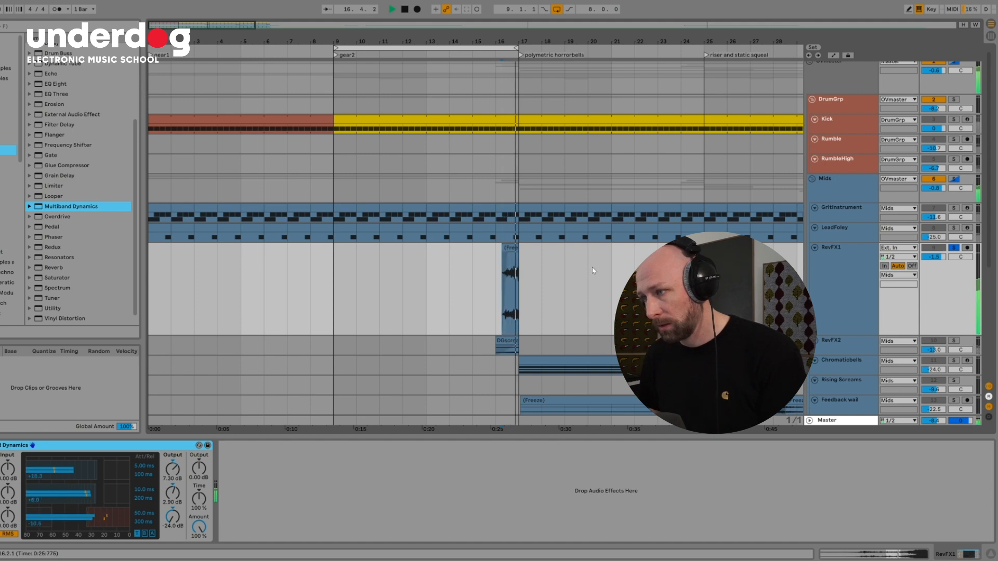
pyautogui.press('space')
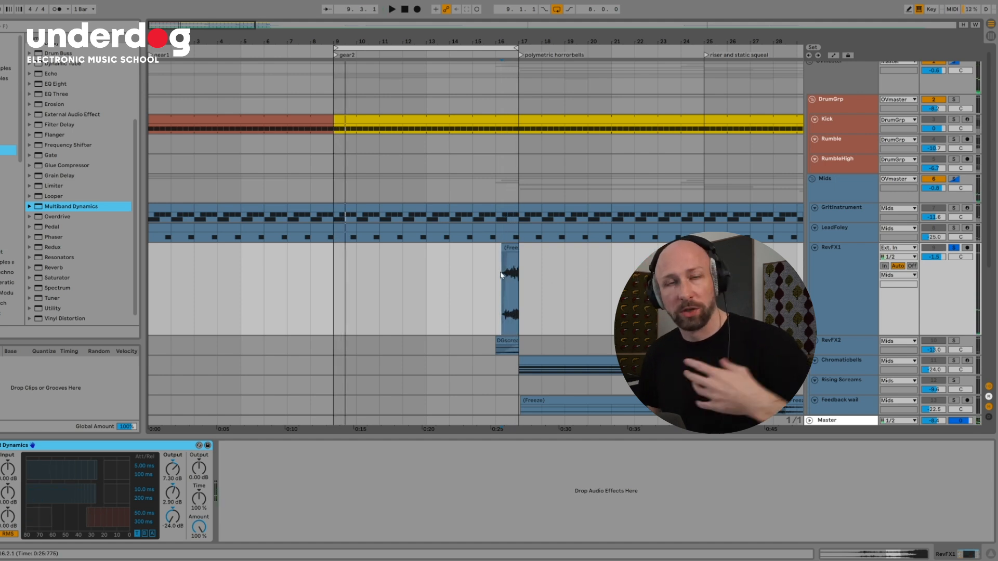
# Solo RevFX2, enlarge its track and play its scream clip from bar 16
pyautogui.scroll(-2, 497, 275)
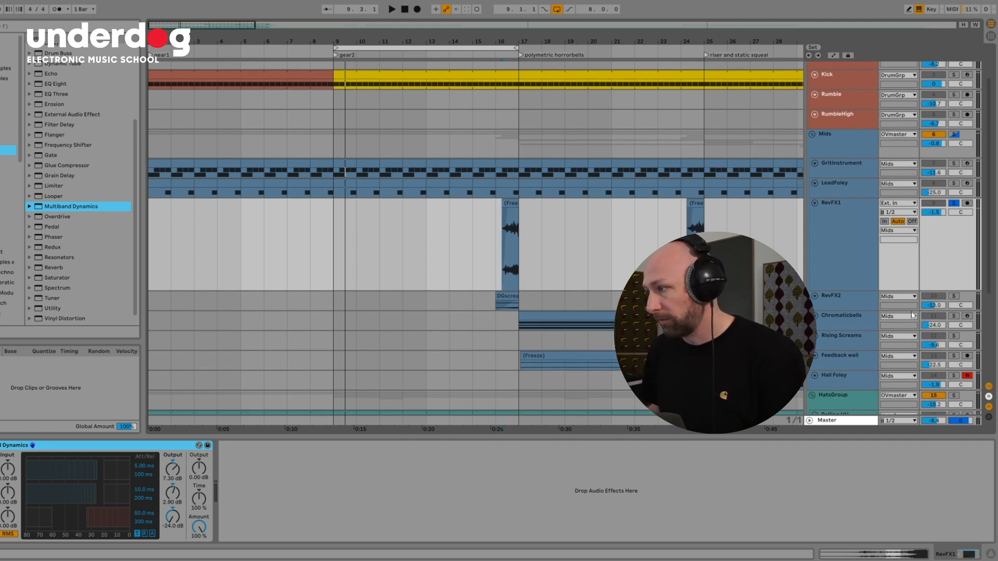
pyautogui.click(837, 301)
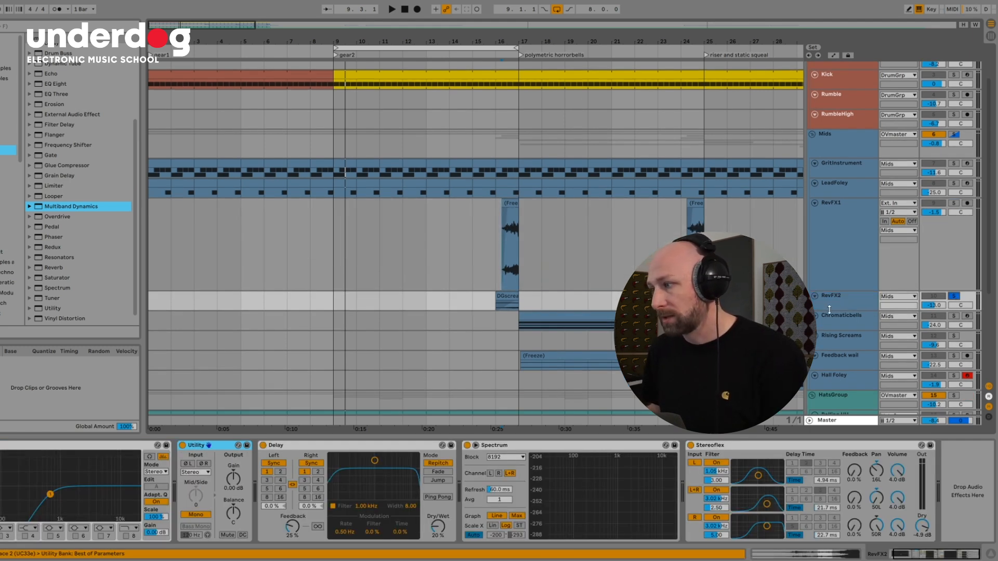
pyautogui.moveTo(838, 311); pyautogui.dragTo(839, 376)
pyautogui.click(493, 285)
pyautogui.scroll(-2, 493, 285)
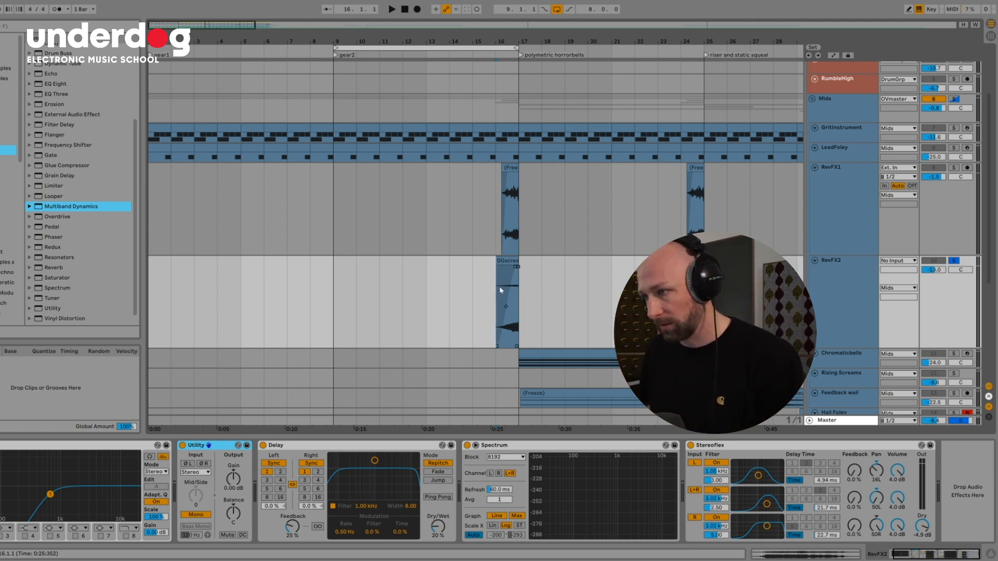
pyautogui.press('space')
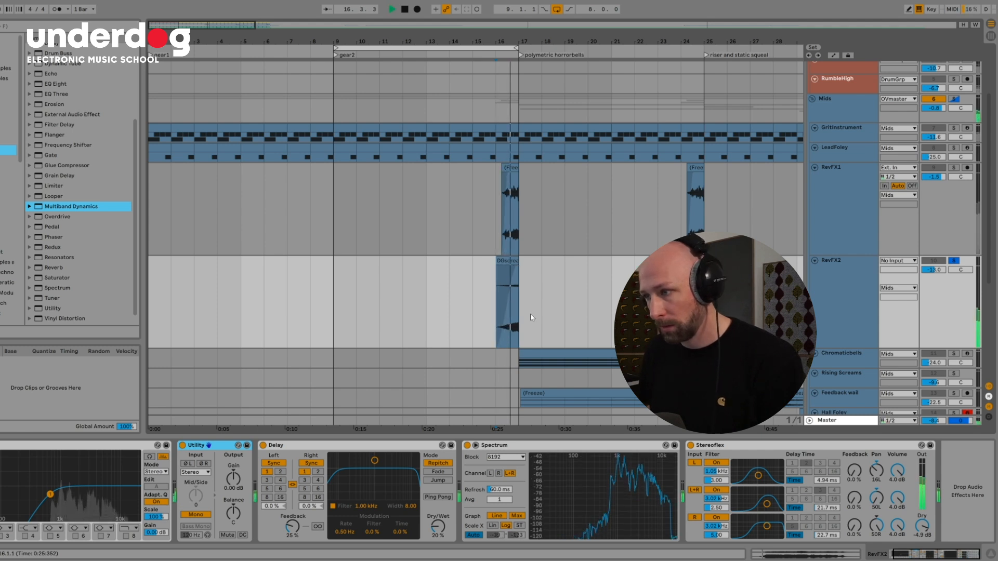
pyautogui.press('space')
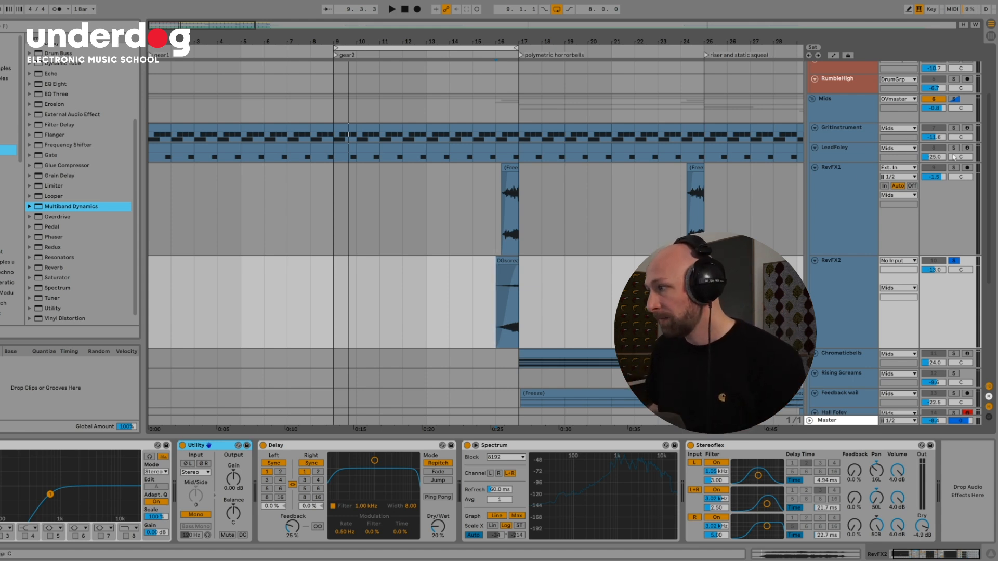
# Solo RevFX1 together with RevFX2, play both from bar 16, and select RevFX2
pyautogui.click(492, 218)
pyautogui.press('space')
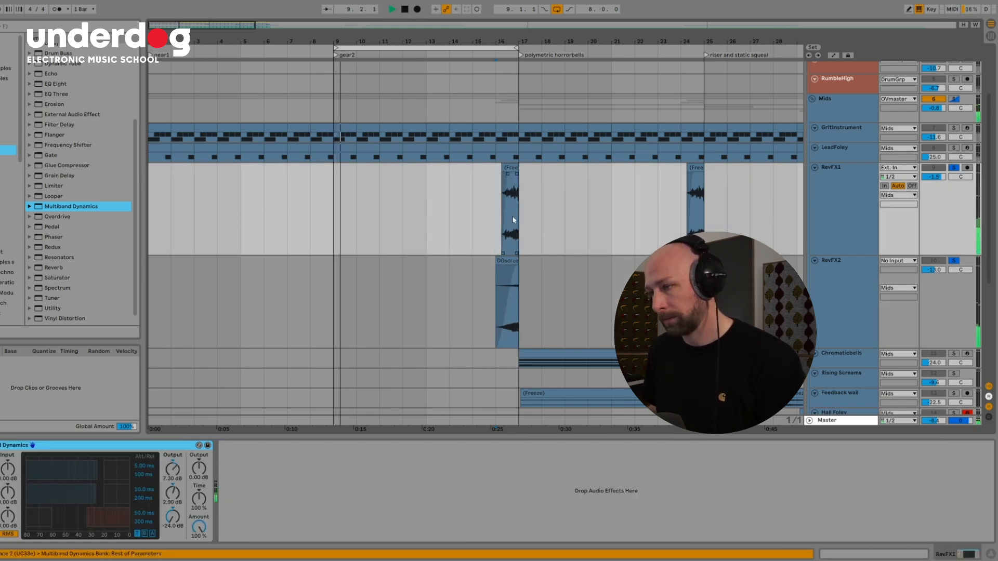
pyautogui.press('space')
pyautogui.click(858, 226)
pyautogui.click(516, 282)
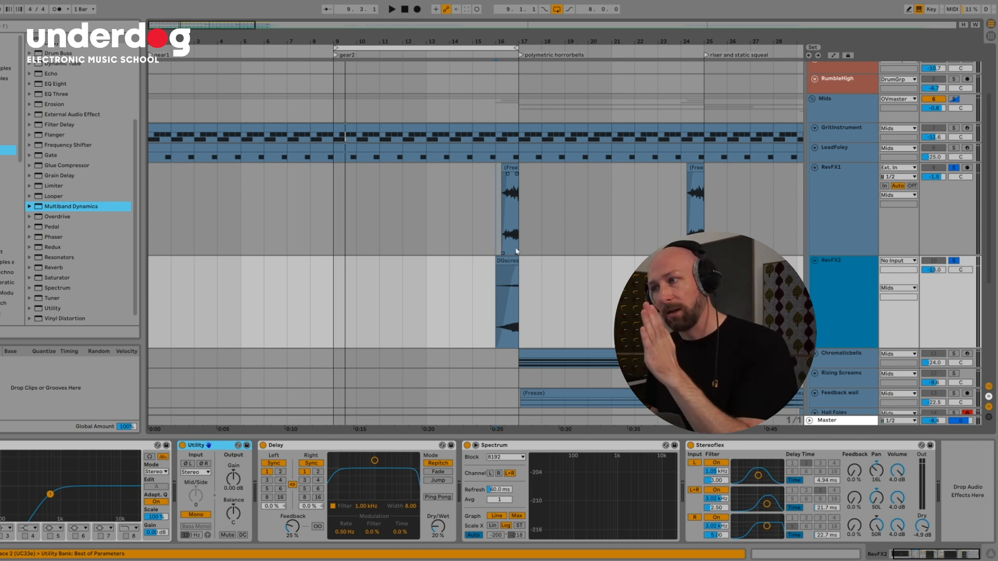
# Examine the recurring RevFX1 and RevFX2 clips and the layers entering at polymetric horrorbells, placing the start position at bar 17
pyautogui.scroll(3, 468, 239)
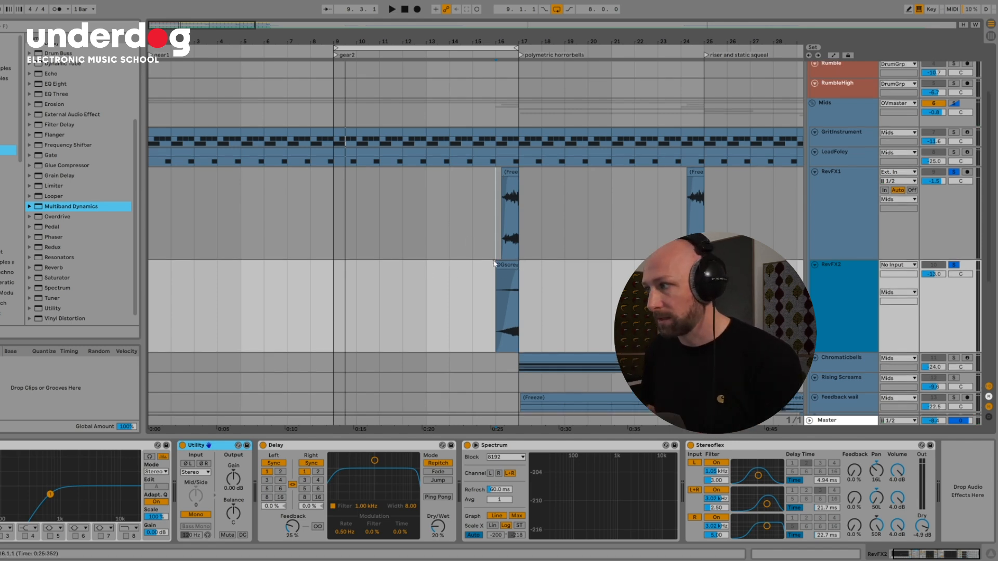
pyautogui.scroll(-5, 489, 260)
pyautogui.scroll(-4, 489, 265)
pyautogui.scroll(6, 484, 261)
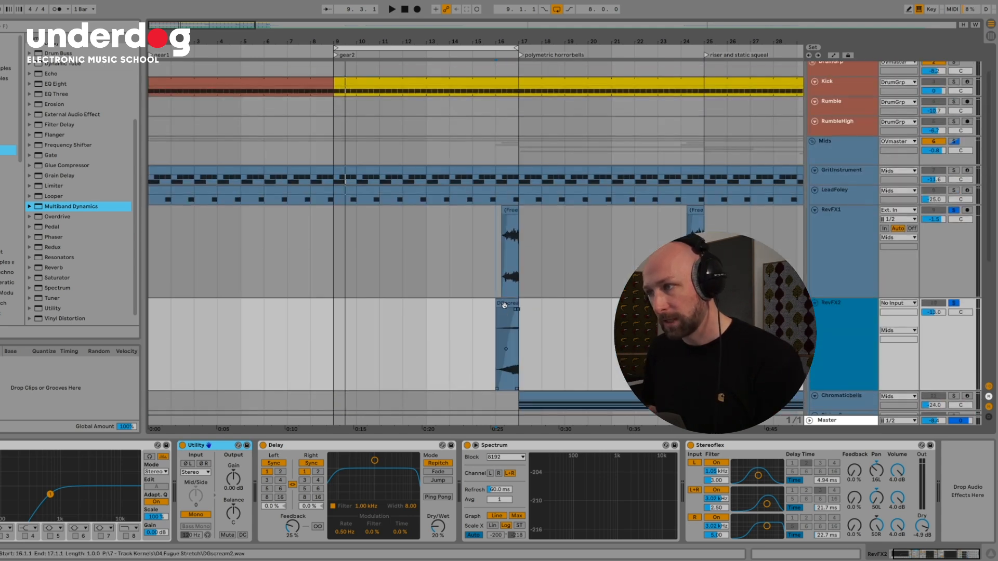
pyautogui.scroll(-2, 499, 292)
pyautogui.click(524, 208)
pyautogui.hscroll(5, 512, 78)
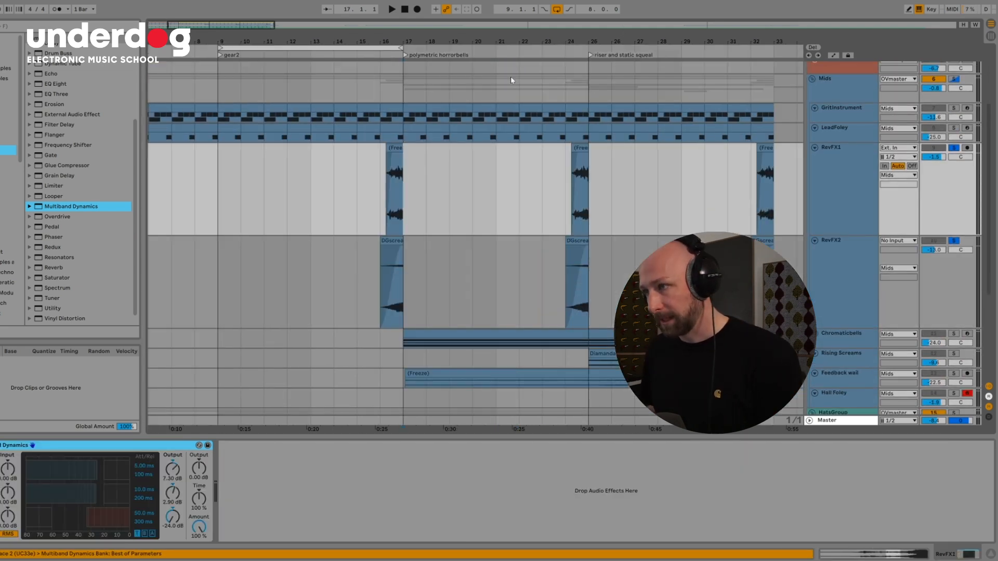
pyautogui.scroll(5, 525, 156)
pyautogui.scroll(-8, 534, 231)
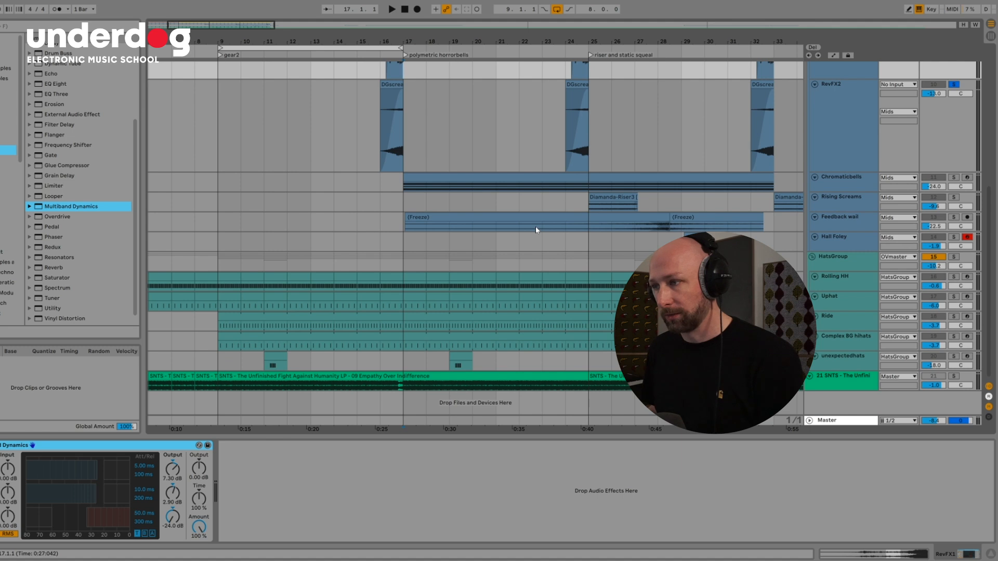
# Solo Chromaticbells, play it from bar 17, and select its track after stopping
pyautogui.click(838, 185)
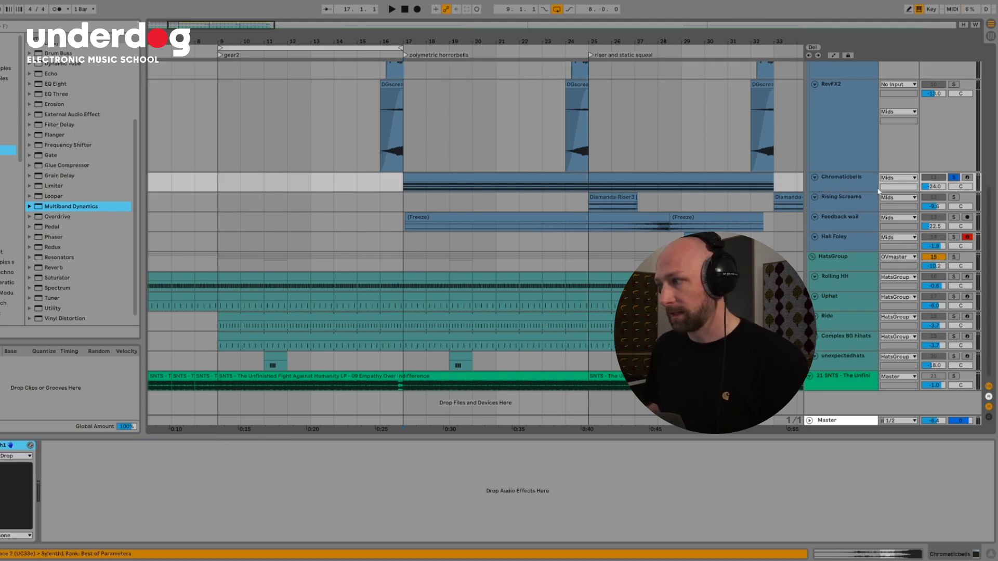
pyautogui.press('space')
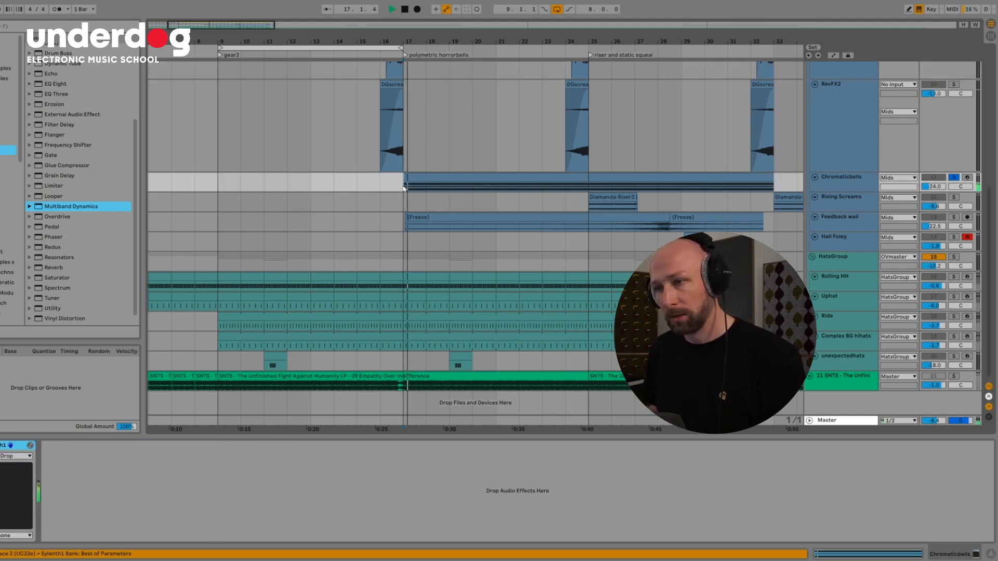
pyautogui.press('space')
pyautogui.click(852, 183)
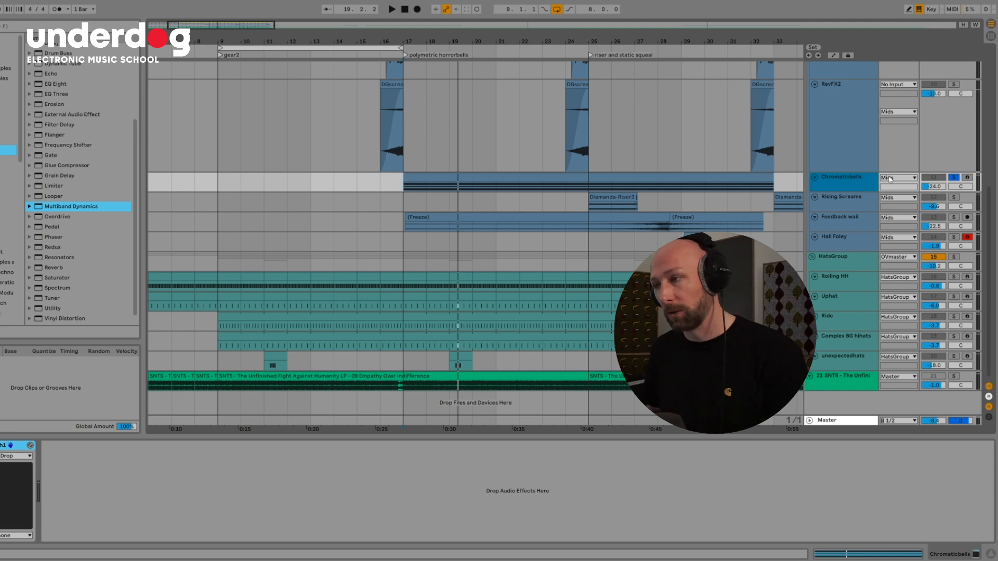
# Clear the solo and play the full arrangement from bar 17, viewing the tracks of the polymetric horrorbells section
pyautogui.click(405, 162)
pyautogui.press('space')
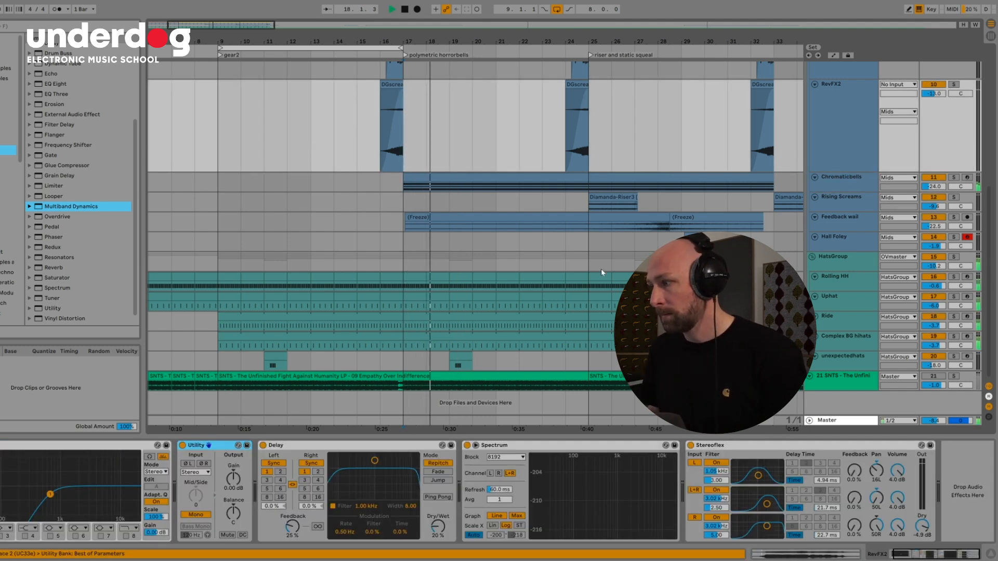
pyautogui.scroll(2, 985, 242)
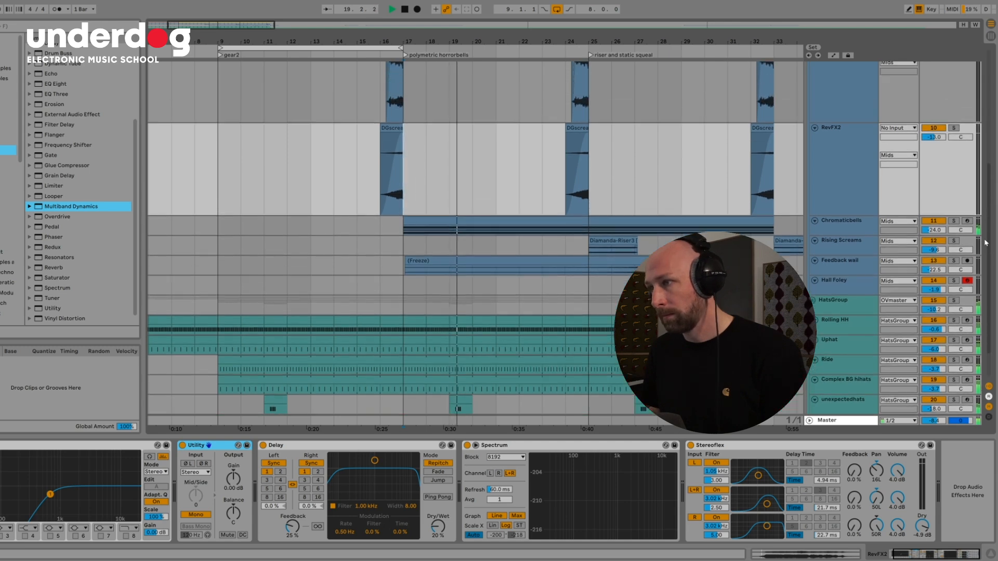
pyautogui.scroll(5, 985, 242)
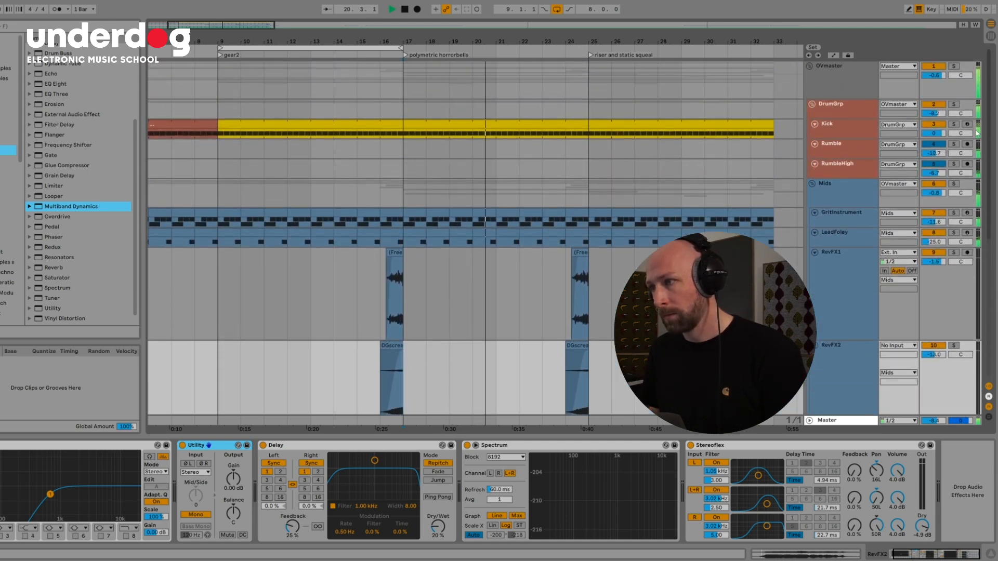
pyautogui.scroll(-6, 977, 133)
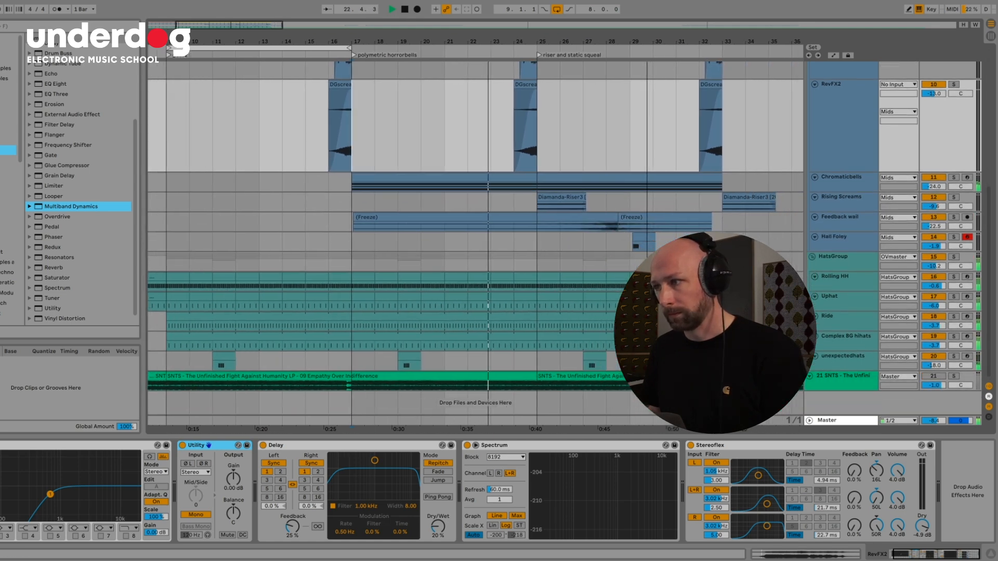
# Loop the polymetric horrorbells section from bar 17 to 25, and stop playback
pyautogui.moveTo(507, 151); pyautogui.dragTo(339, 148)
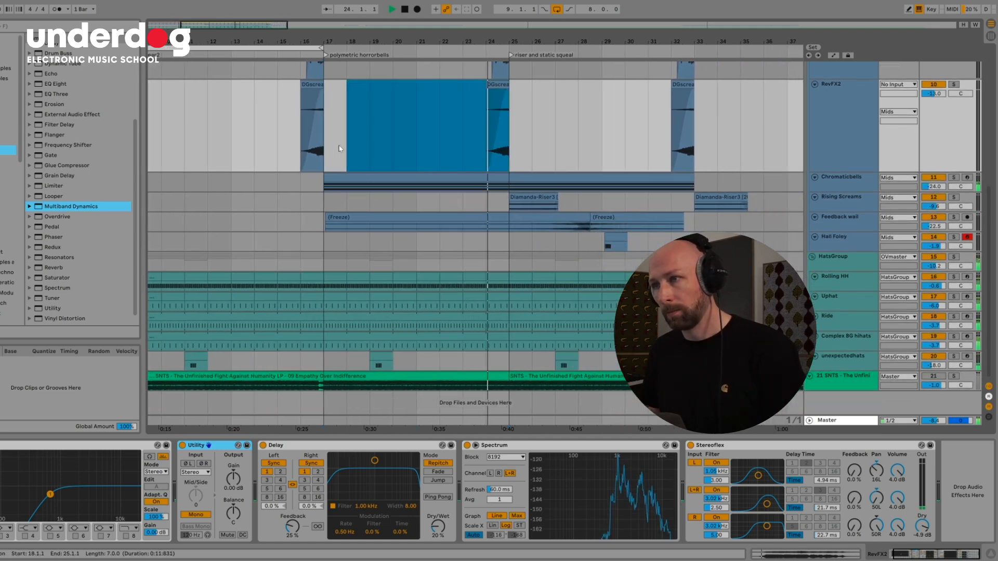
pyautogui.click(367, 152)
pyautogui.press('space')
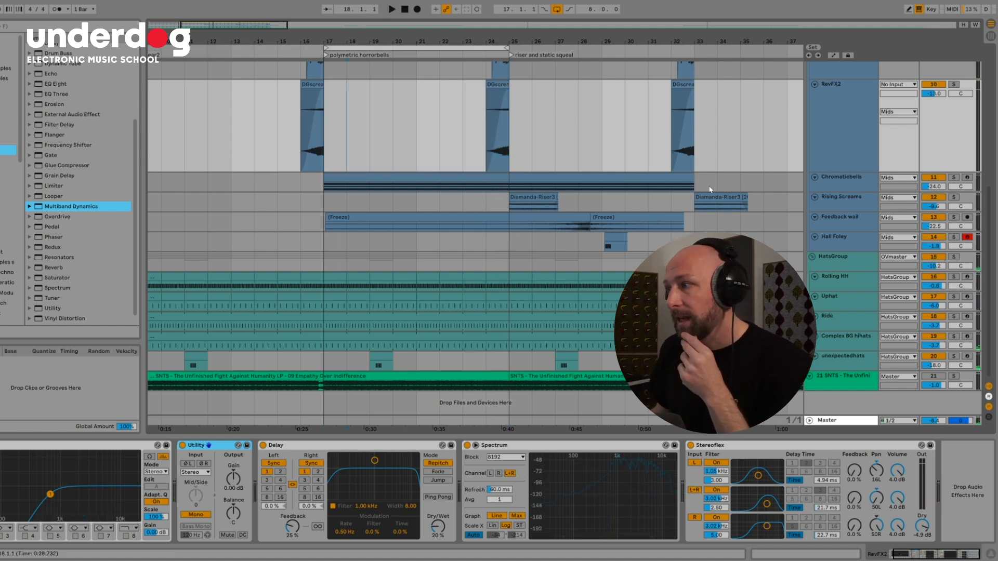
# Open the Chromaticbells MIDI clip and point out its D#3 note and the F3 and F#3 notes on the piano roll
pyautogui.doubleClick(359, 180)
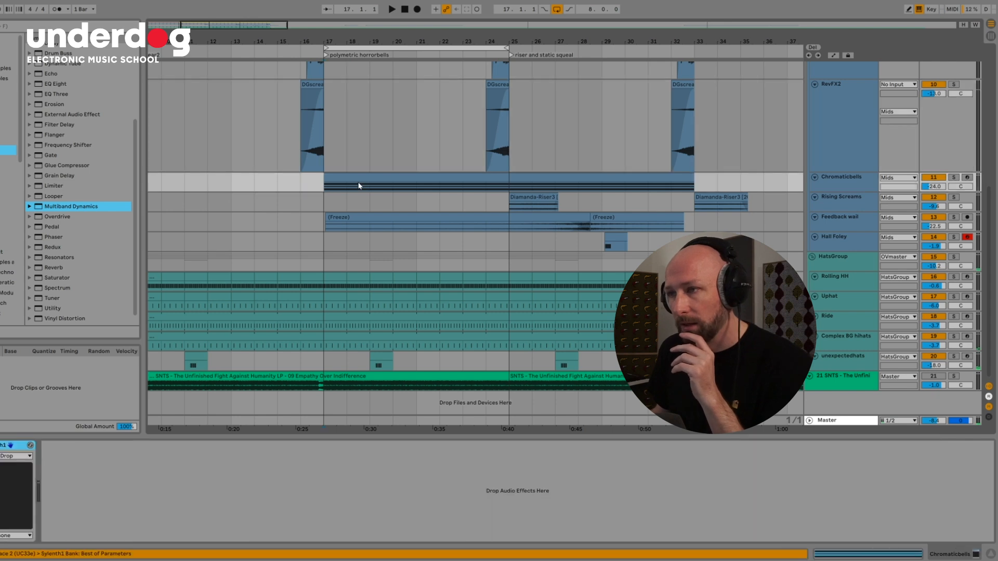
pyautogui.click(242, 417)
pyautogui.scroll(-1, 176, 493)
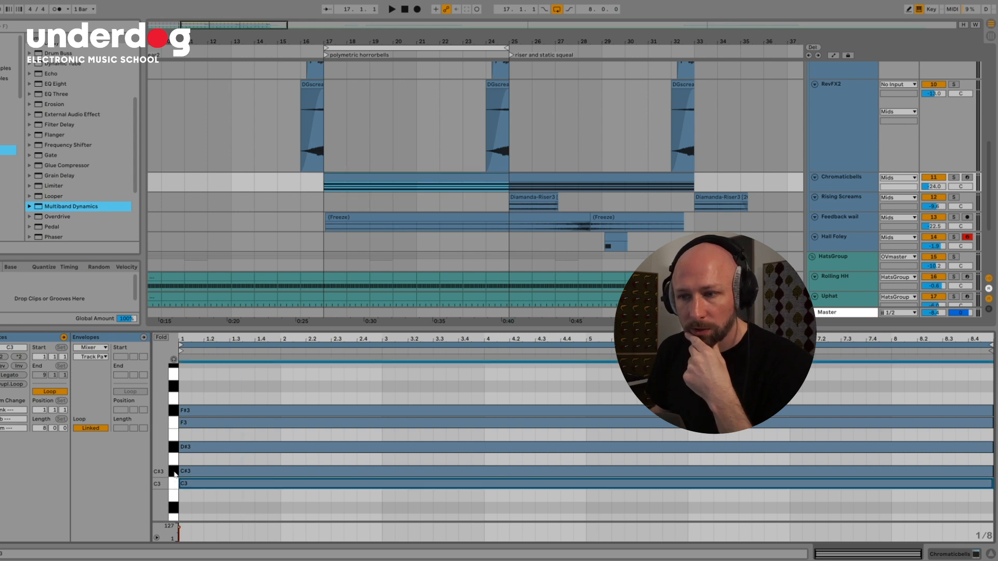
pyautogui.click(175, 447)
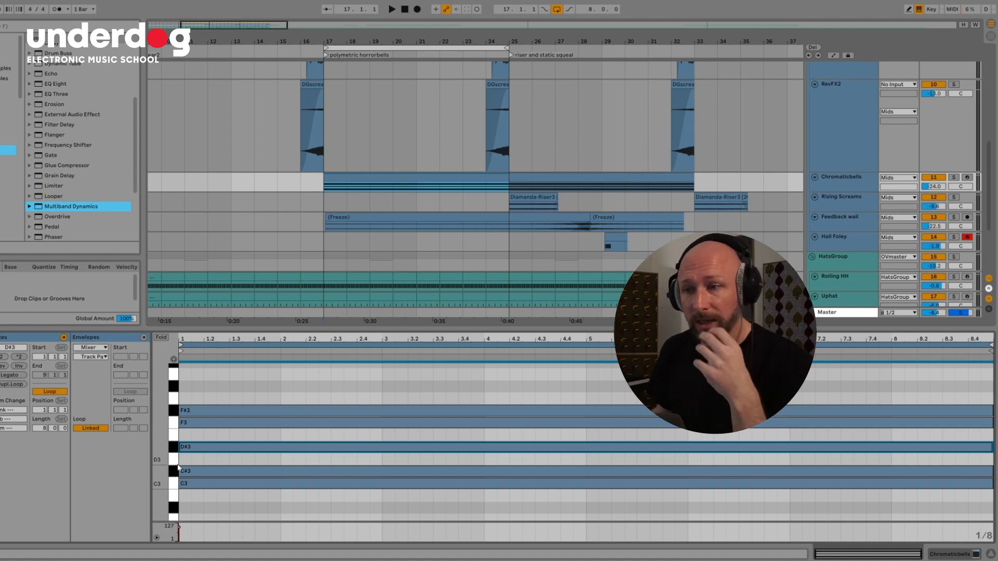
pyautogui.moveTo(174, 484); pyautogui.dragTo(171, 411)
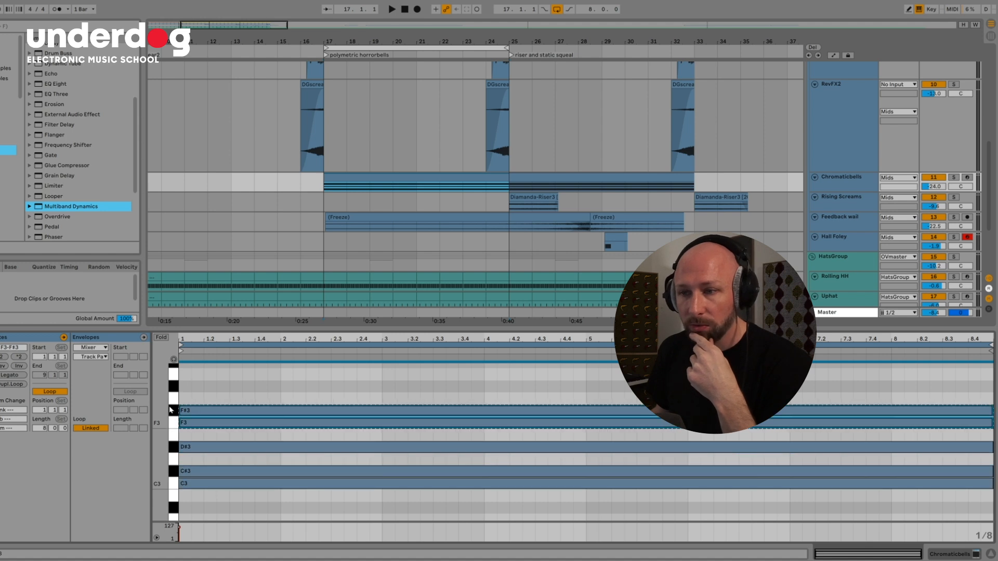
# Highlight the adjacent semitone pairs C3–C#3 and F3–F#3 in the Chromaticbells clip, and clear the note selection
pyautogui.click(195, 429)
pyautogui.click(196, 427)
pyautogui.click(194, 412)
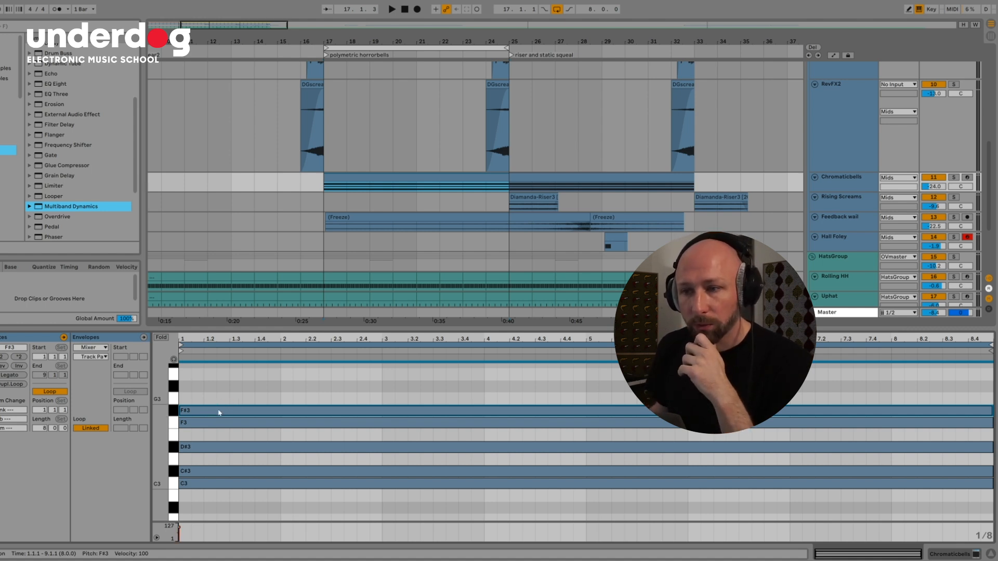
pyautogui.moveTo(201, 500); pyautogui.dragTo(202, 474)
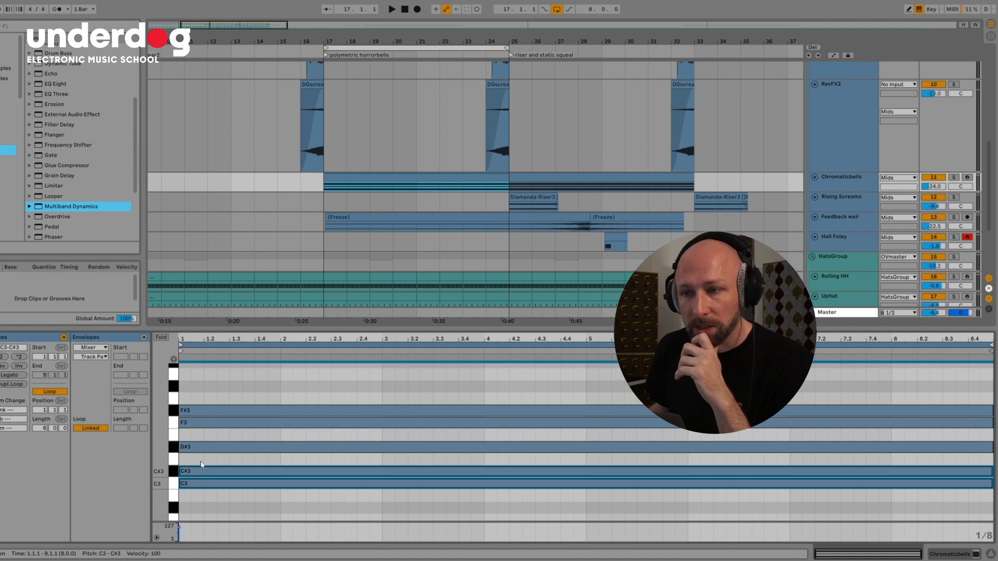
pyautogui.moveTo(209, 436); pyautogui.dragTo(207, 410)
pyautogui.click(204, 392)
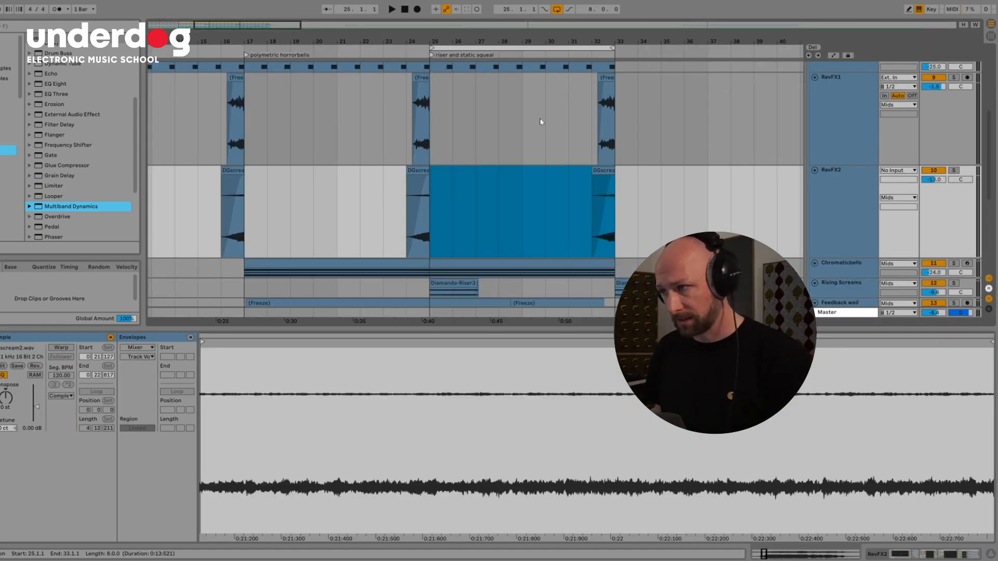
# Play the arrangement from bar 24 into the riser and static squeal section, with bars 25 to 33 looped
pyautogui.press('space')
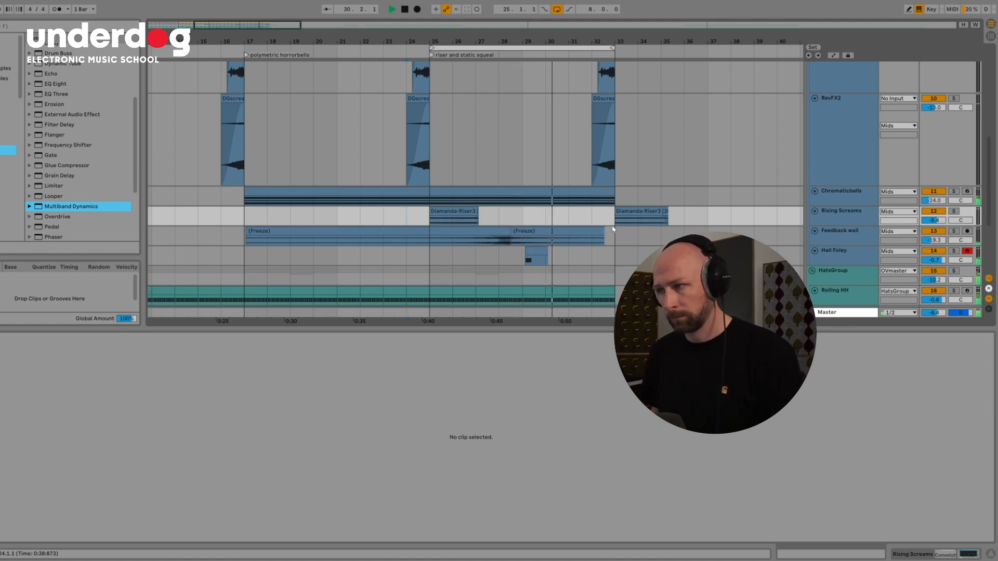
# Look over the kick, mids, reverse FX and hat tracks while the riser section plays, and stop playback
pyautogui.scroll(2, 612, 228)
pyautogui.scroll(3, 612, 229)
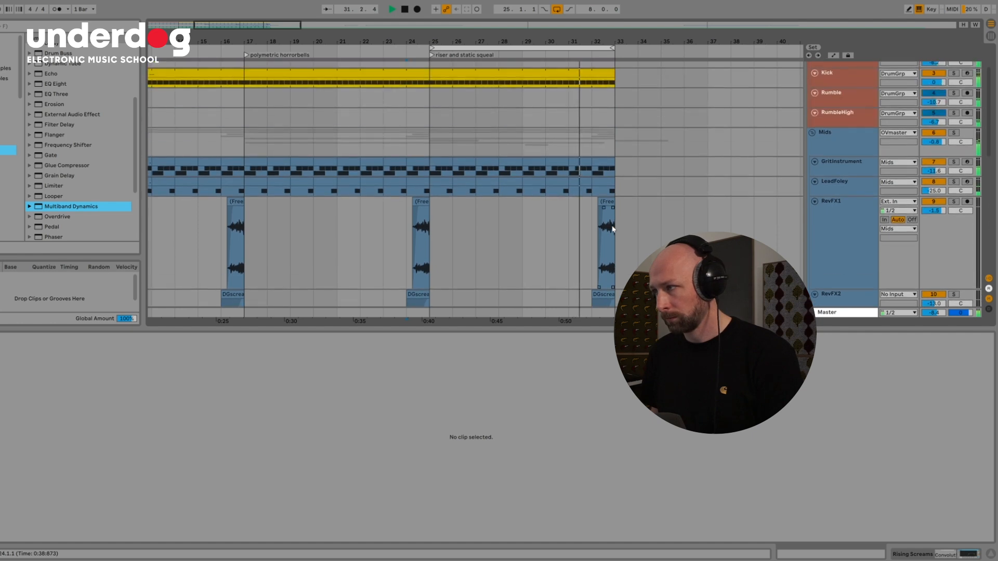
pyautogui.scroll(-6, 612, 228)
pyautogui.scroll(-2, 613, 229)
pyautogui.scroll(3, 615, 224)
pyautogui.press('space')
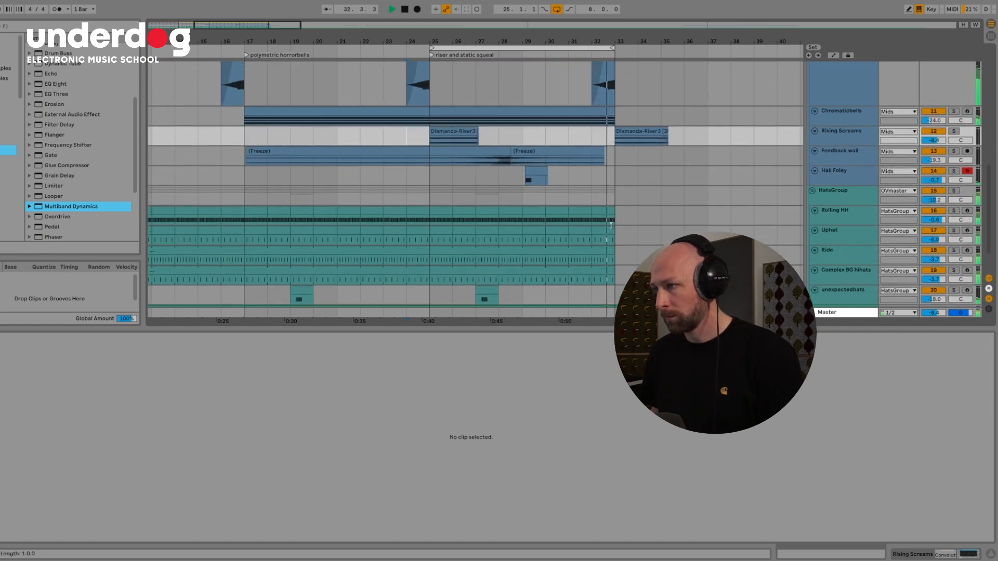
# Play the soloed Rising Screams, Feedback wail and Hall Foley tracks from bar 25, and stop playback
pyautogui.scroll(2, 519, 203)
pyautogui.click(431, 194)
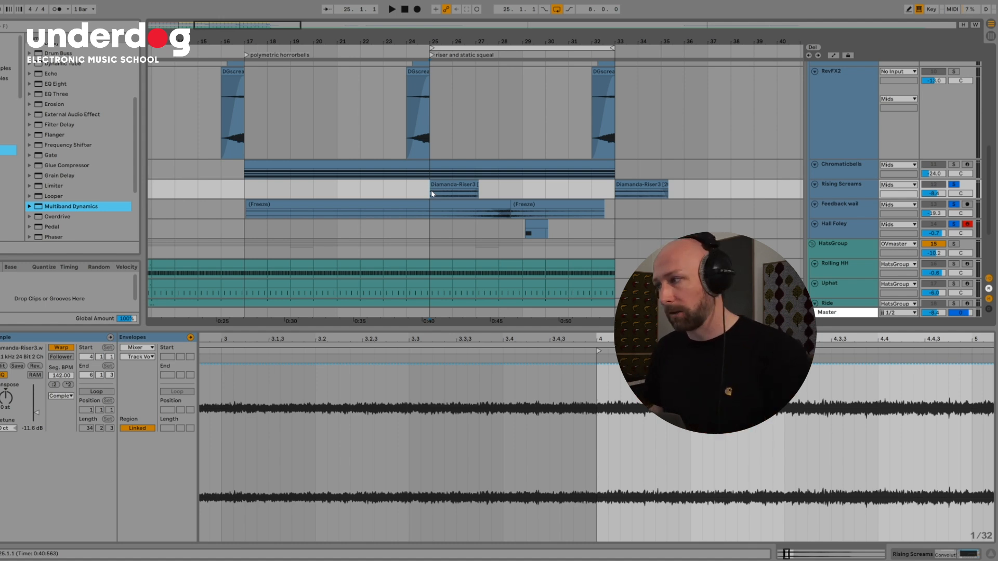
pyautogui.press('space')
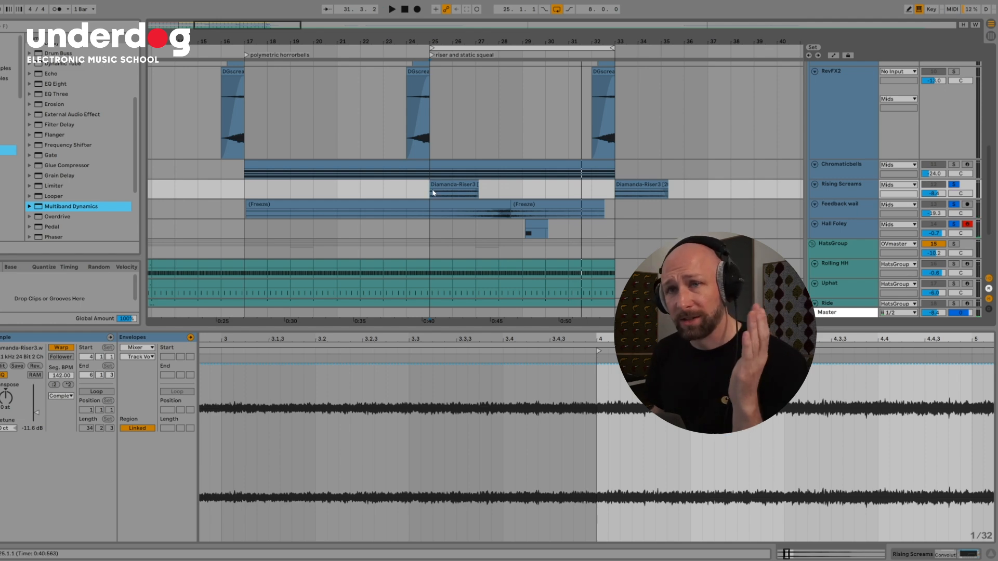
pyautogui.press('space')
# Highlight the Feedback wail swell at bars 27 to 29 and point out the Hall Foley clip at bar 29
pyautogui.click(481, 190)
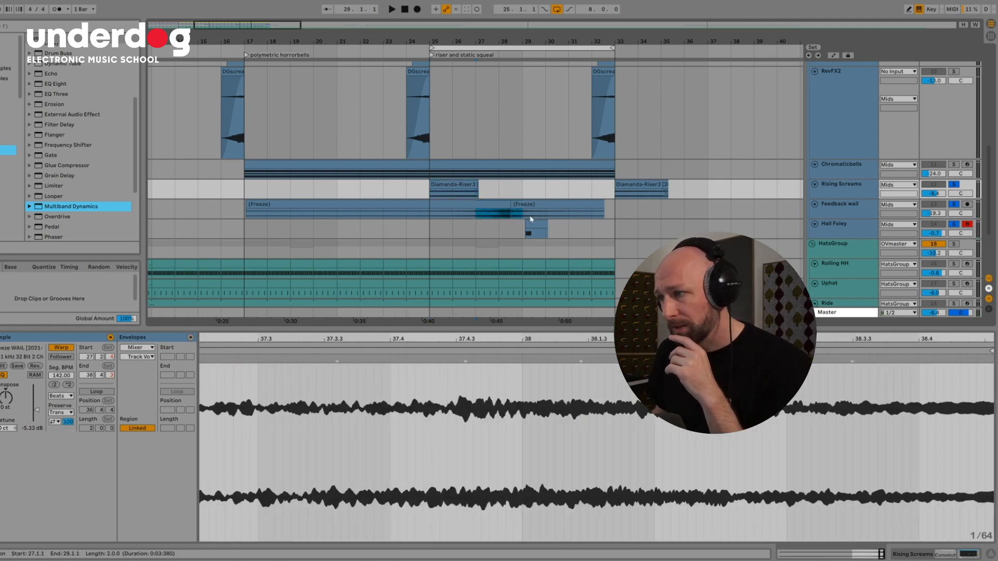
pyautogui.click(519, 233)
pyautogui.click(536, 231)
pyautogui.click(566, 229)
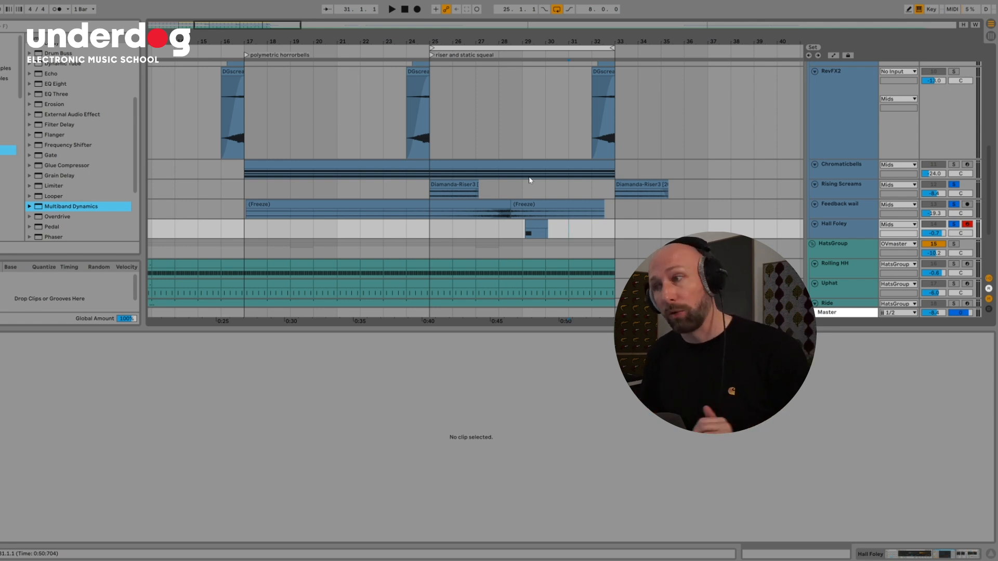
# Enlarge the Rising Screams track and select bars 25 to 29 on it
pyautogui.click(832, 190)
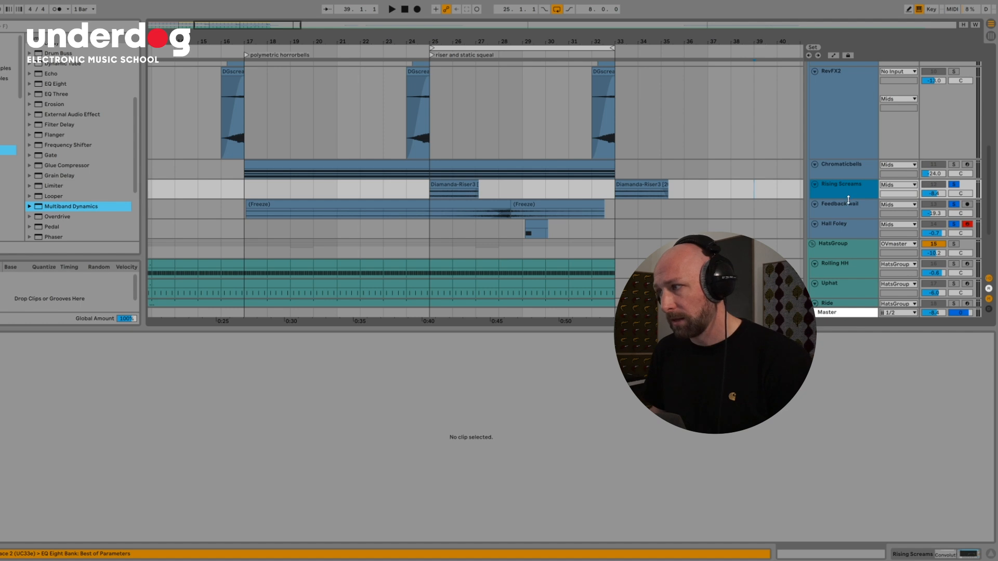
pyautogui.moveTo(849, 200); pyautogui.dragTo(848, 244)
pyautogui.moveTo(429, 214); pyautogui.dragTo(533, 208)
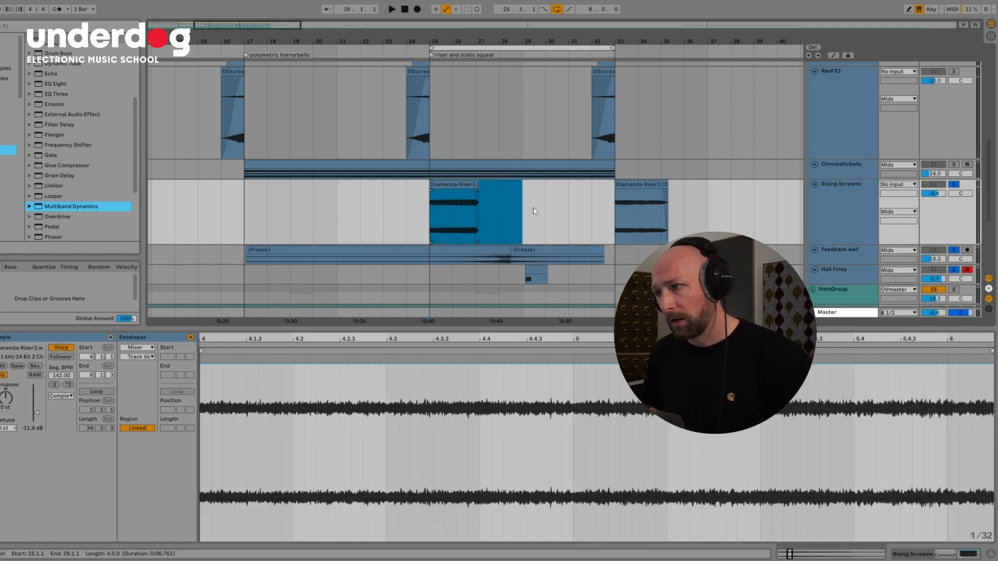
# Point out the start and middle of the Diamanda-Riser3 clip at bars 25 to 27 on the Rising Screams track
pyautogui.click(447, 214)
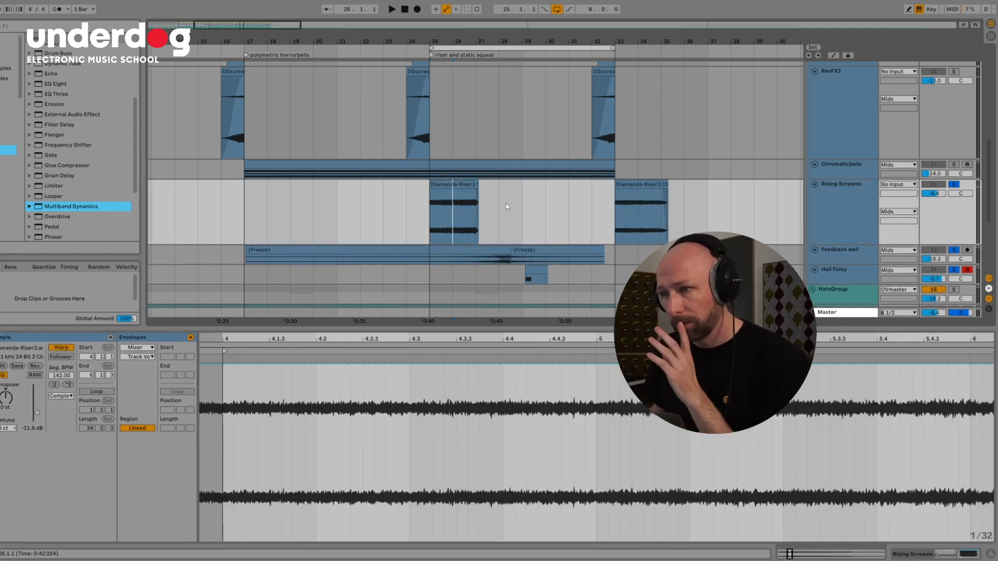
pyautogui.click(506, 204)
pyautogui.click(447, 201)
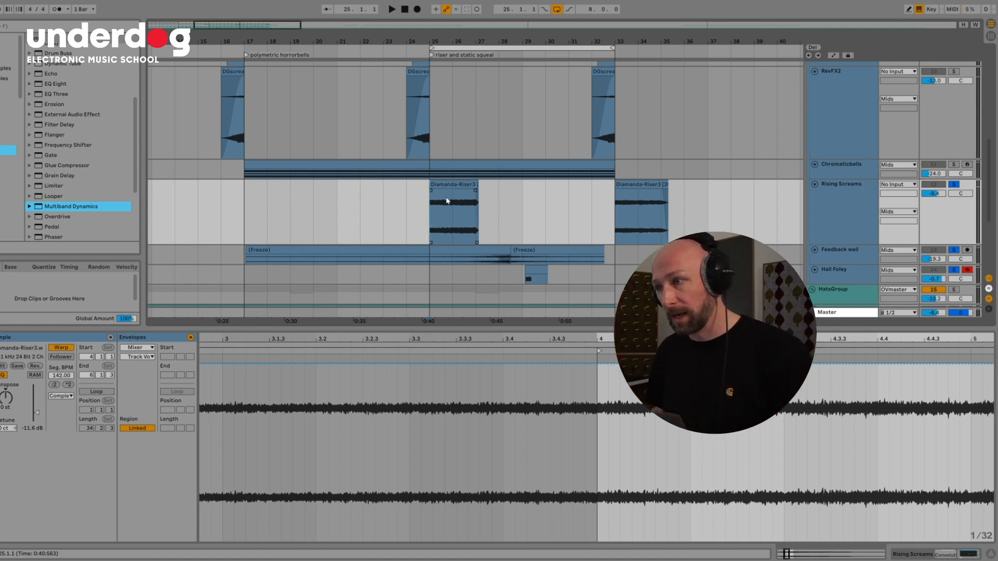
pyautogui.scroll(-2, 446, 197)
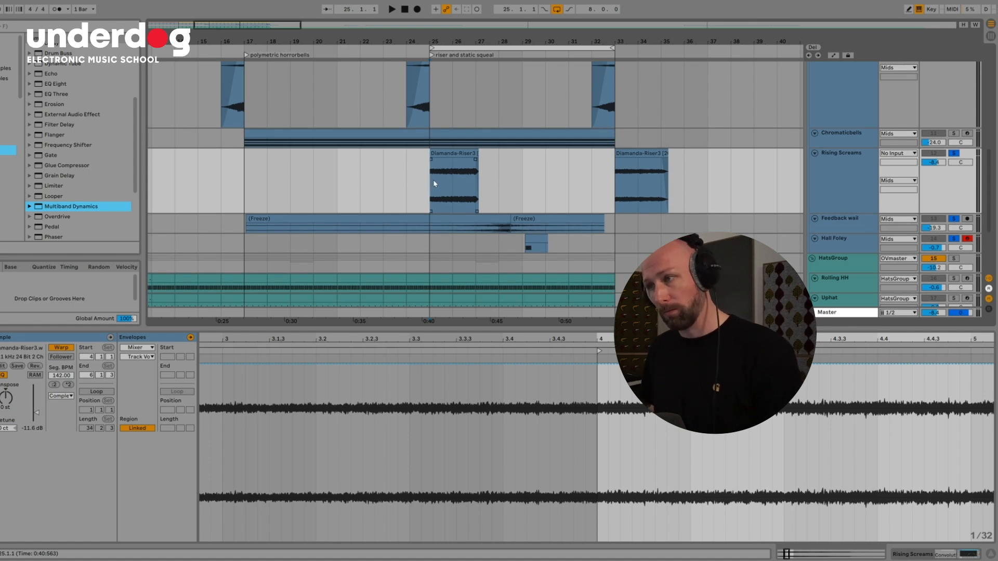
pyautogui.click(434, 183)
pyautogui.click(464, 191)
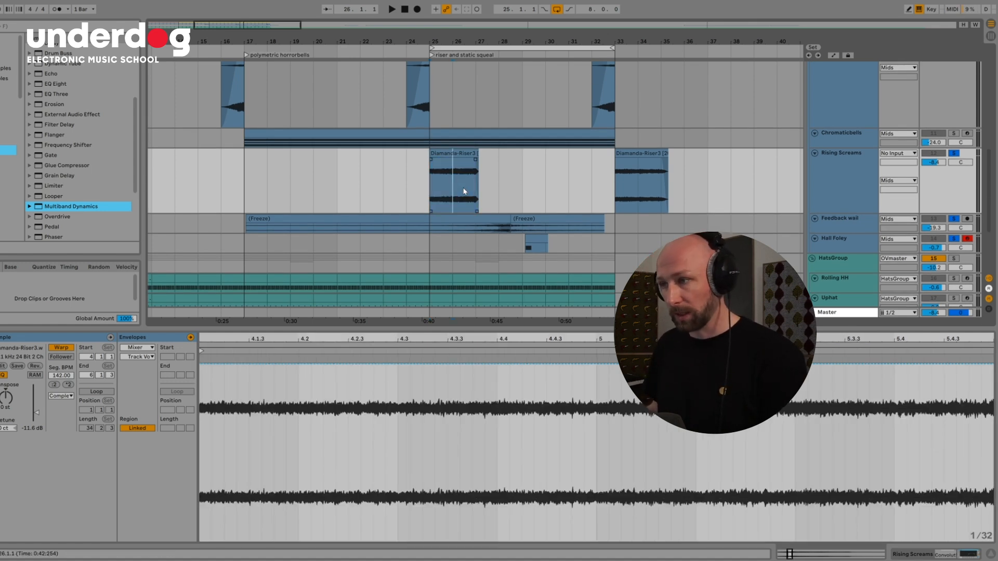
pyautogui.scroll(-2, 466, 190)
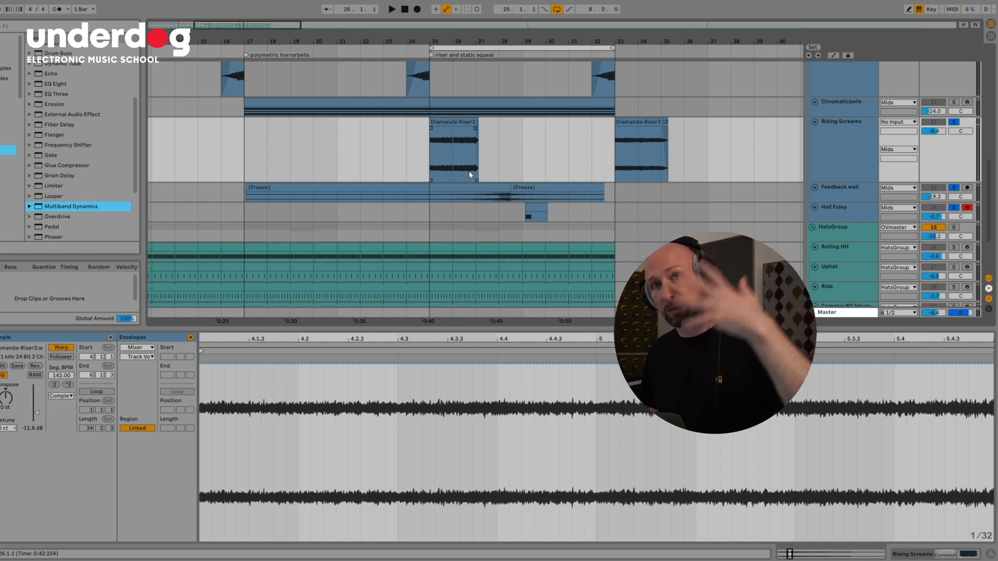
# Take Rising Screams out of the solo and play the Feedback wail track alone from bar 26 to bar 30
pyautogui.click(491, 193)
pyautogui.click(461, 196)
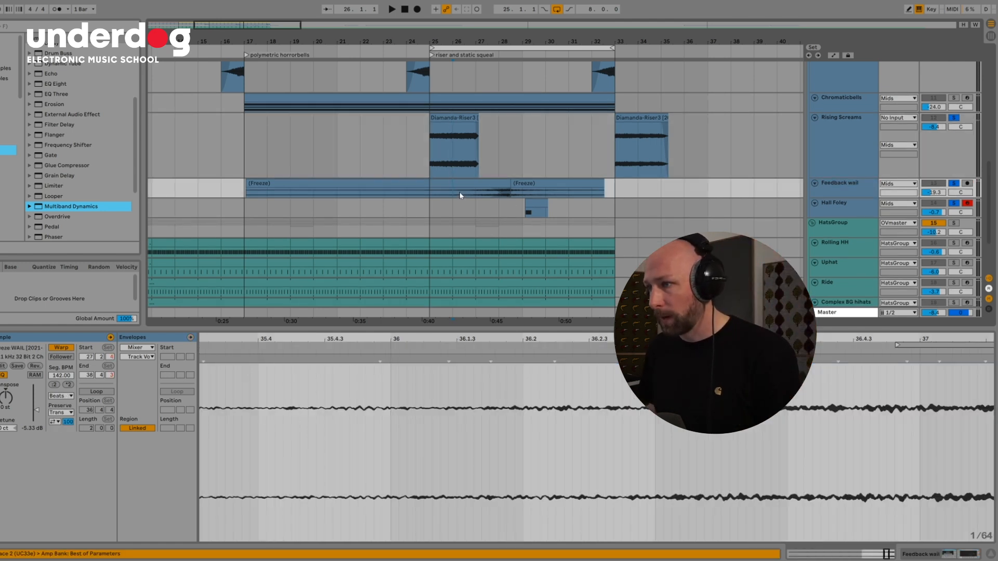
pyautogui.click(953, 118)
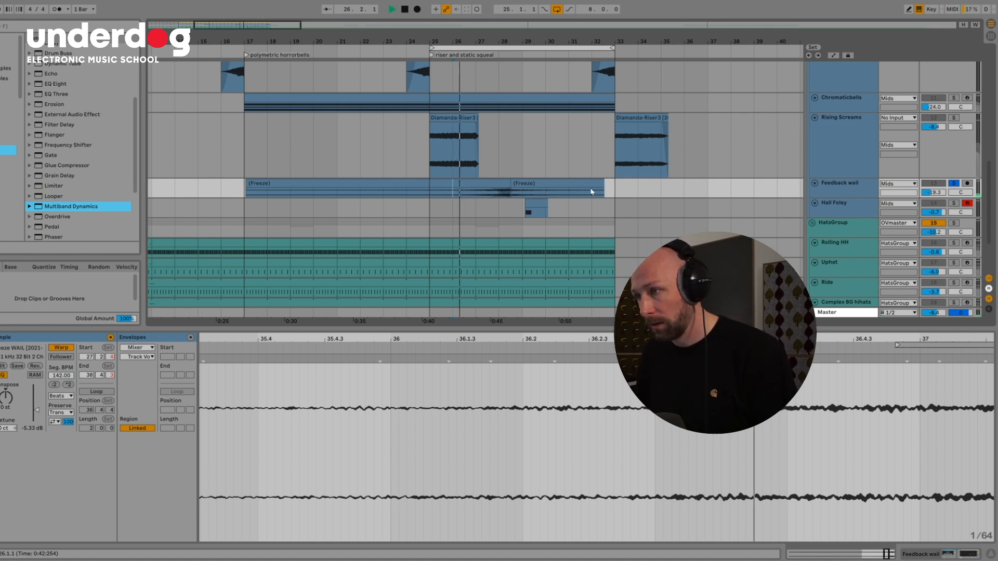
pyautogui.scroll(4, 522, 90)
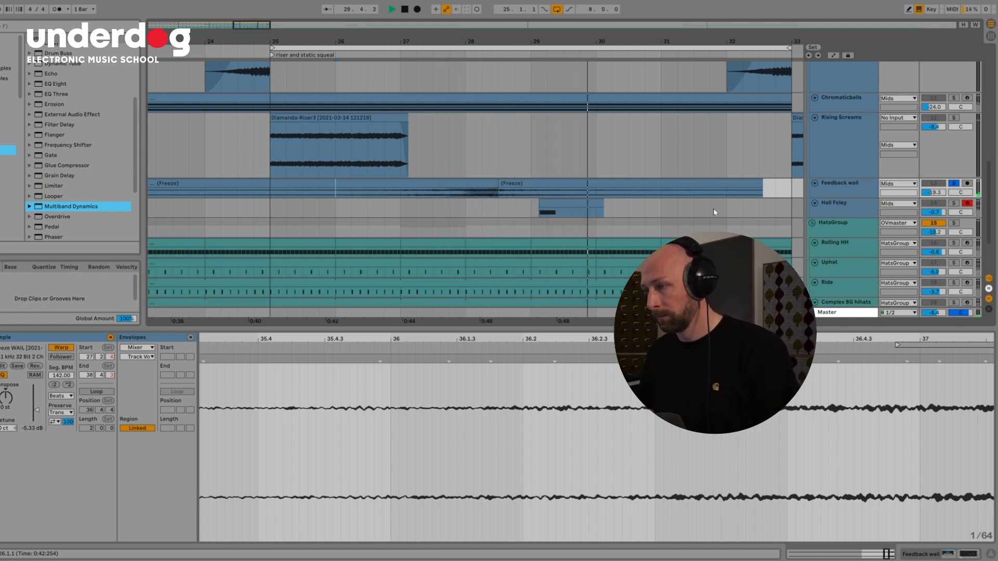
pyautogui.press('space')
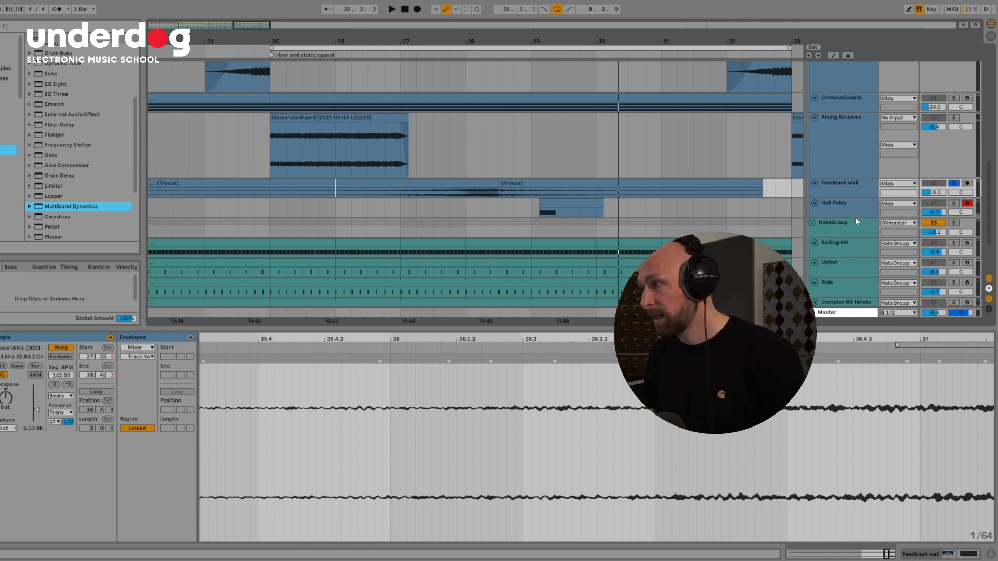
# Solo the Hall Foley track, play its clip from bar 29, and show the track's device chain
pyautogui.click(713, 208)
pyautogui.click(954, 203)
pyautogui.click(838, 217)
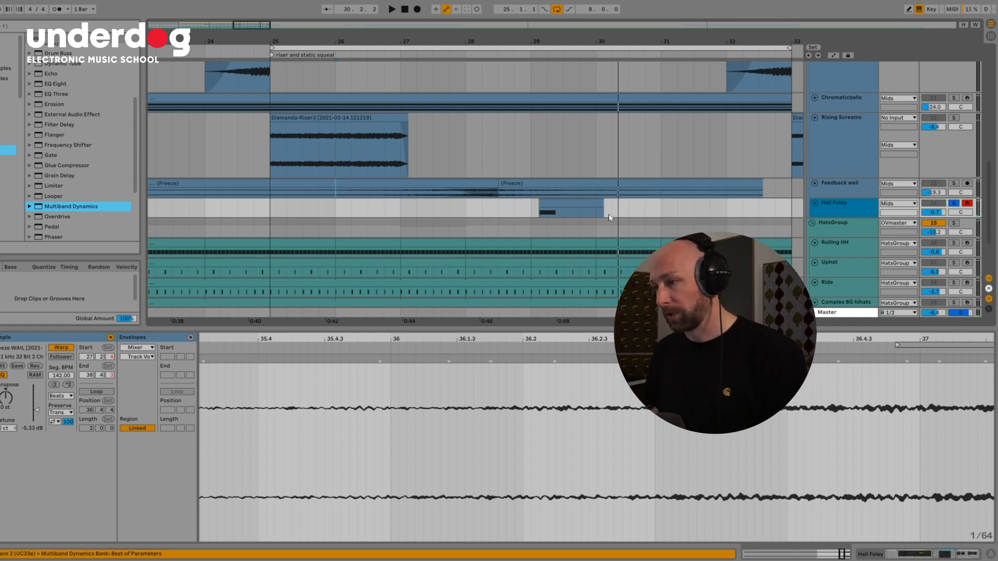
pyautogui.click(541, 214)
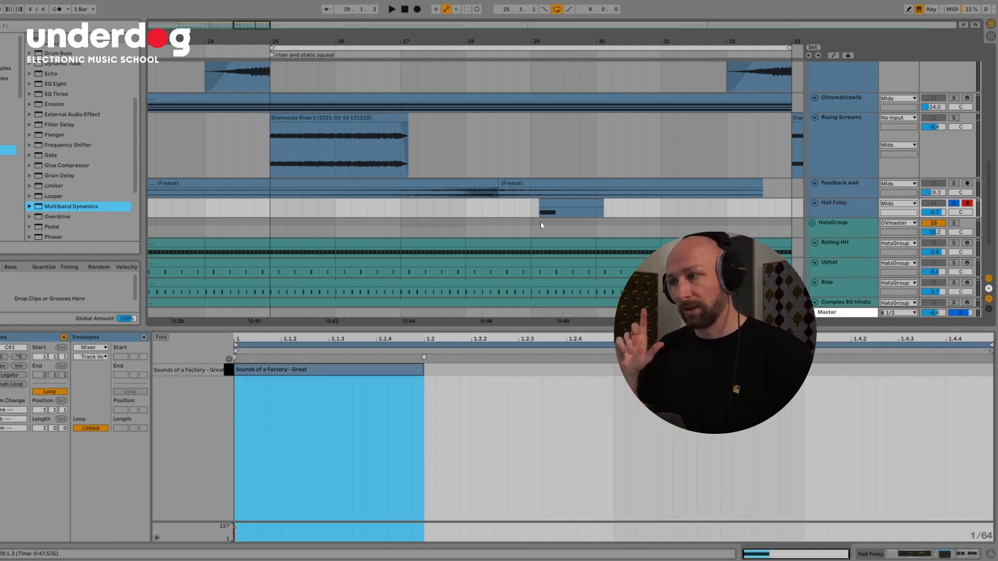
pyautogui.press('space')
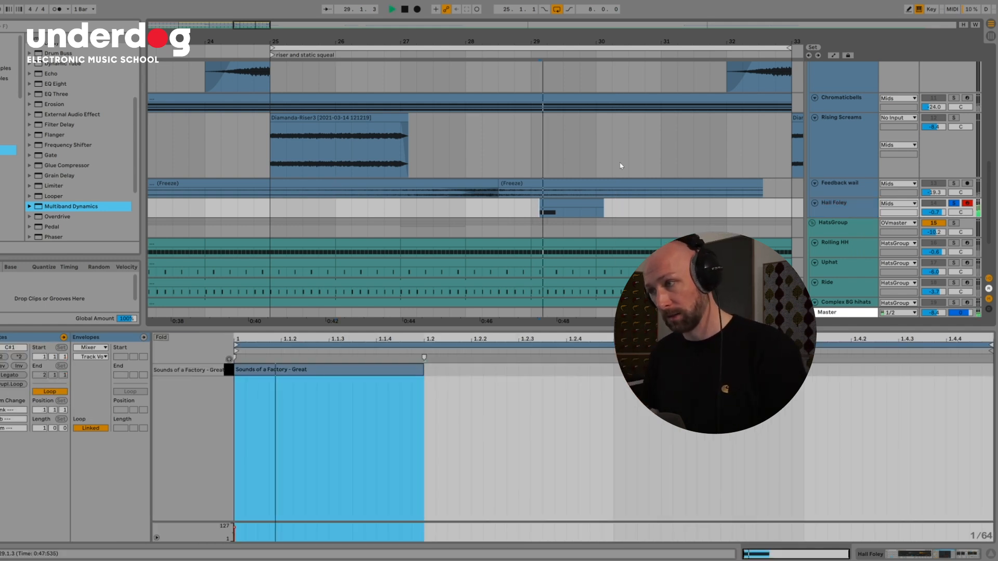
pyautogui.click(848, 207)
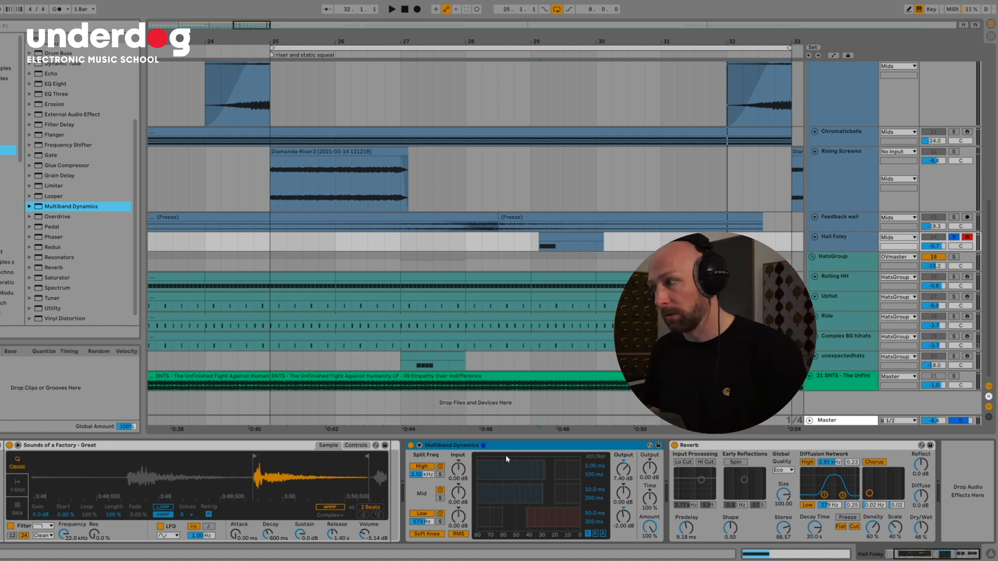
# View the whole arrangement out to bar 201, including the further riser clips on the Rising Screams track
pyautogui.click(533, 169)
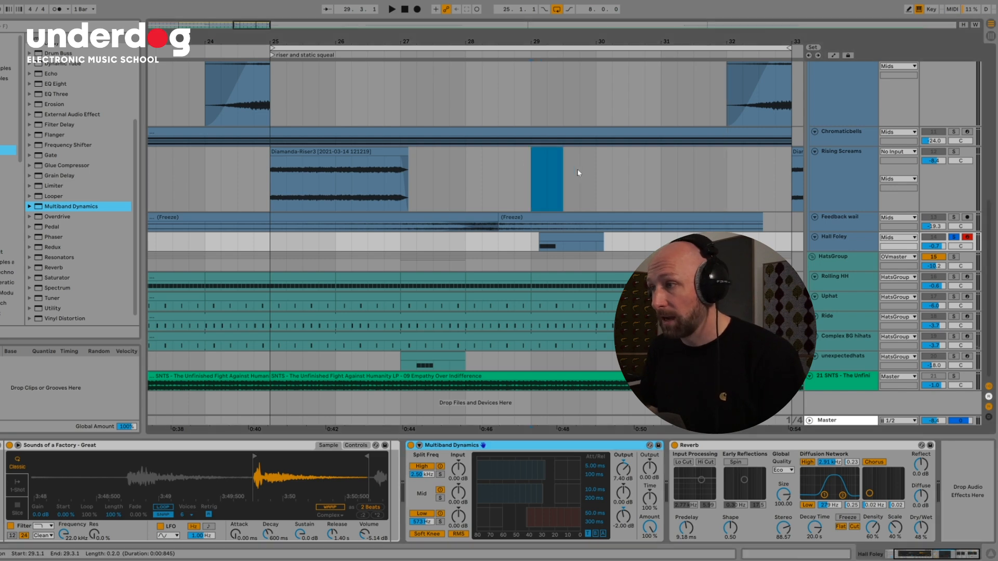
pyautogui.press('-')
pyautogui.press('-')
pyautogui.press('-')
pyautogui.press('-')
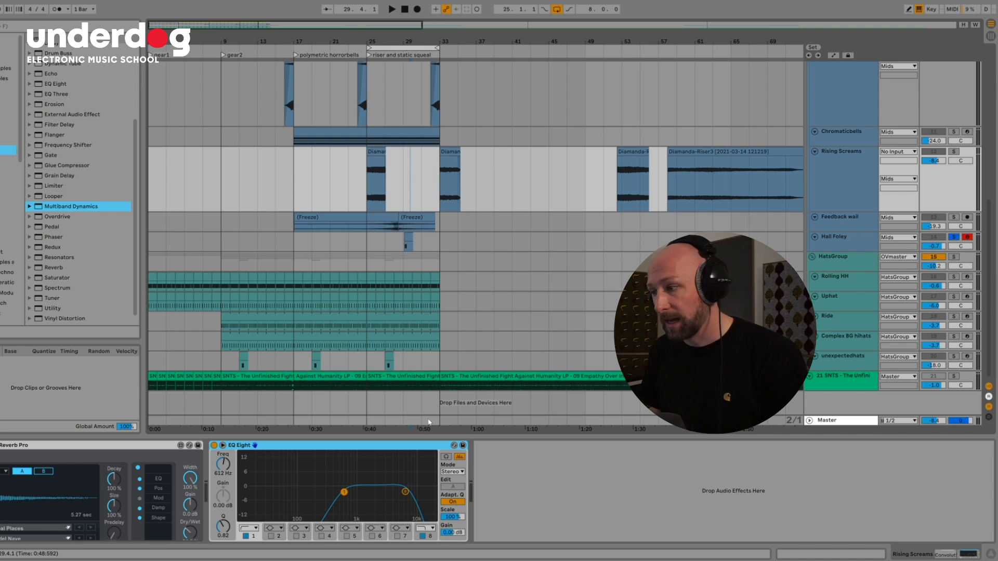
pyautogui.moveTo(298, 40); pyautogui.dragTo(297, 20)
pyautogui.scroll(10, 306, 243)
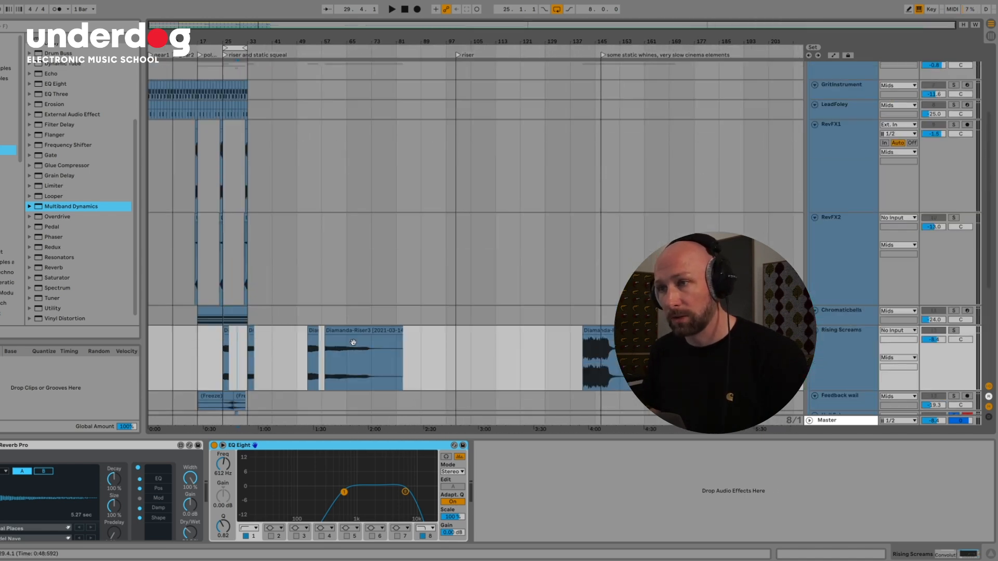
# Reduce the Mids tracks to minimum height and remove the riser and static whines locators
pyautogui.moveTo(221, 168); pyautogui.dragTo(151, 170)
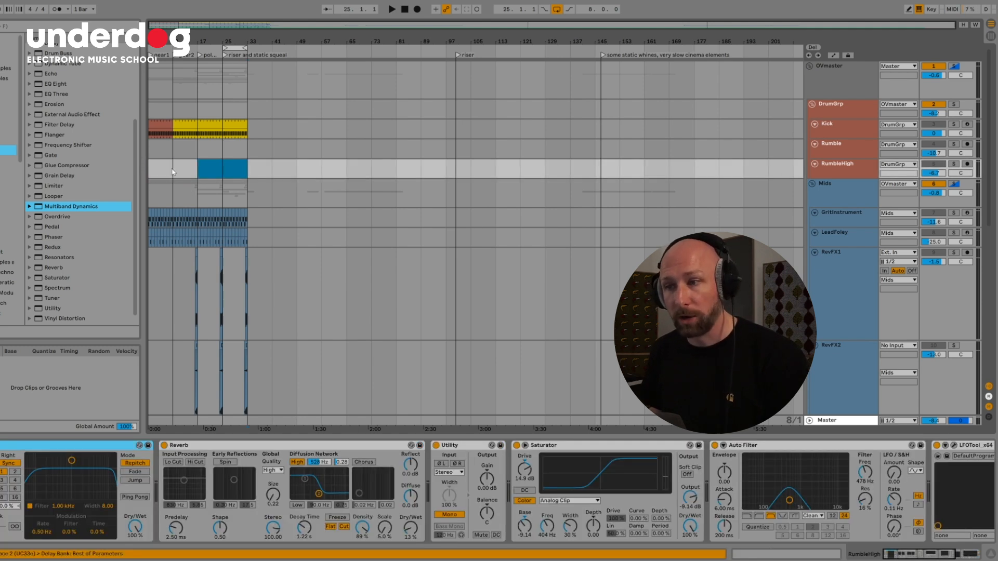
pyautogui.click(239, 177)
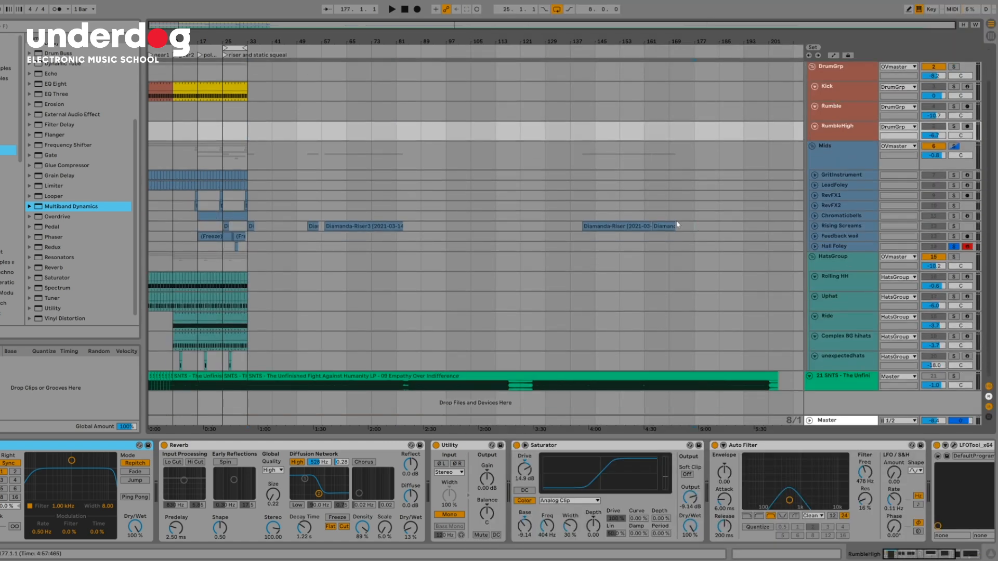
pyautogui.click(632, 226)
pyautogui.scroll(1, 476, 234)
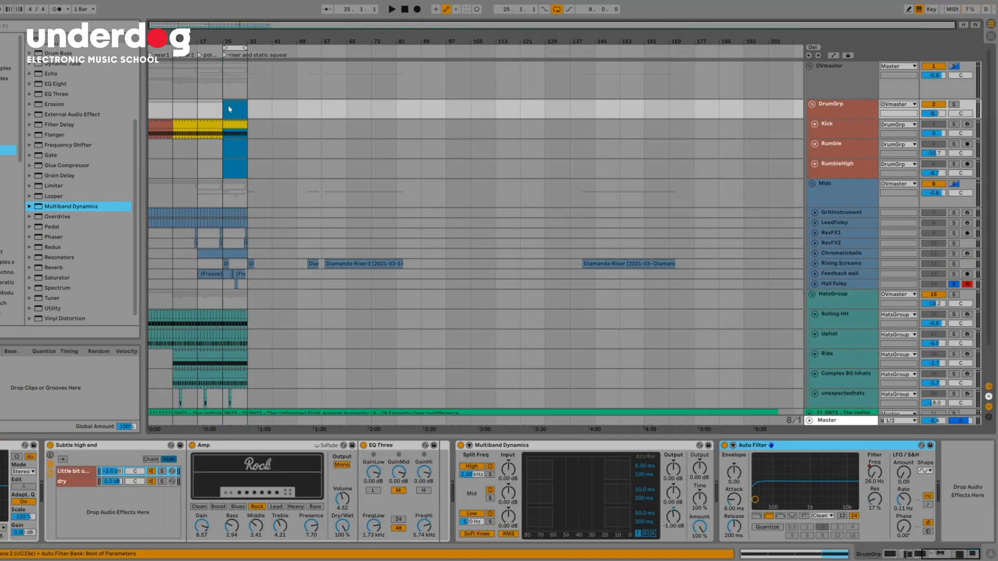
# Move the riser and static squeal section from bars 25–33 to bar 129 and name its new locator ver4
pyautogui.click(556, 86)
pyautogui.hotkey('ctrl', 'l')
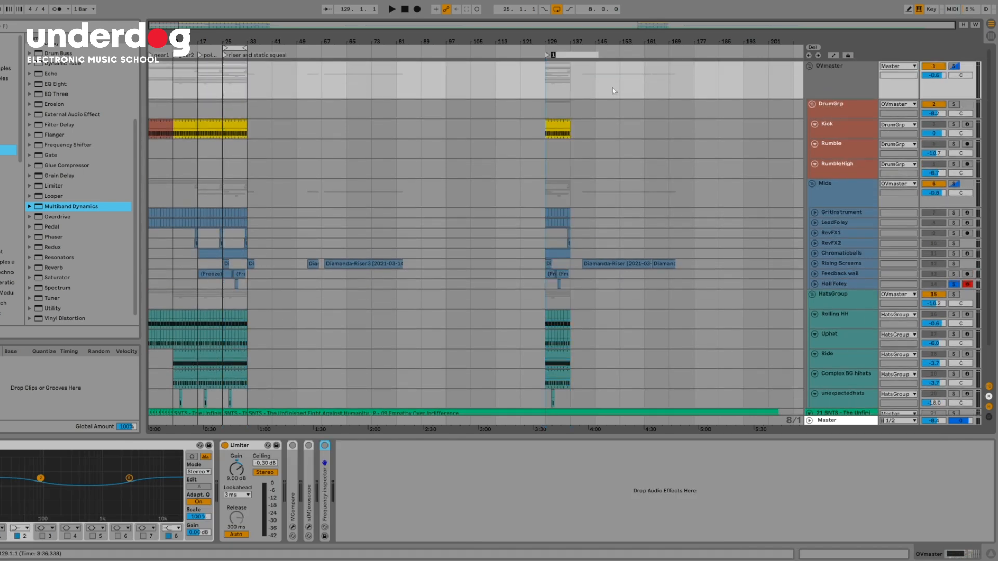
pyautogui.hotkey('ctrl', 'z')
pyautogui.hotkey('ctrl', 'z')
pyautogui.hotkey('ctrl', 'z')
pyautogui.hotkey('ctrl', 'z')
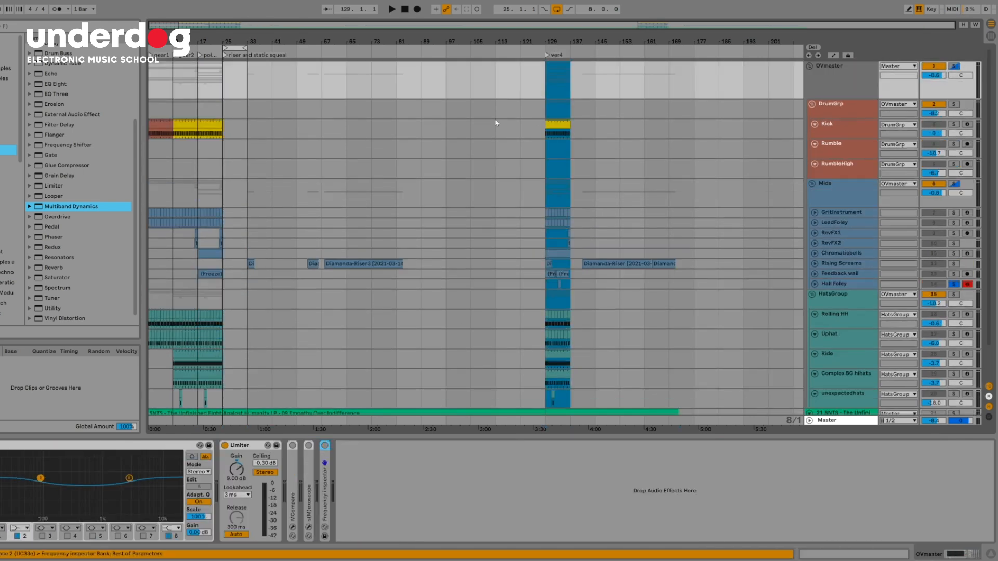
# Move the ver4 section and its locator to bar 97, and add a break locator at bar 89
pyautogui.hotkey('ctrl', 'z')
pyautogui.hotkey('ctrl', 'z')
pyautogui.hotkey('ctrl', 'z')
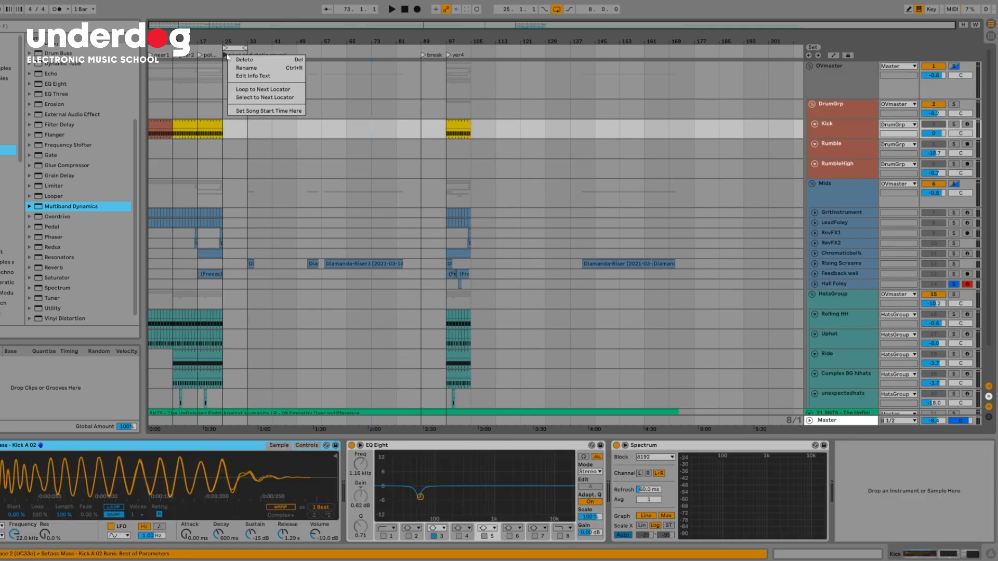
# Delete the riser and static squeal locator, and shift the gear2 and polymetric horrorbells sections to bars 17 and 33
pyautogui.hotkey('ctrl', 'z')
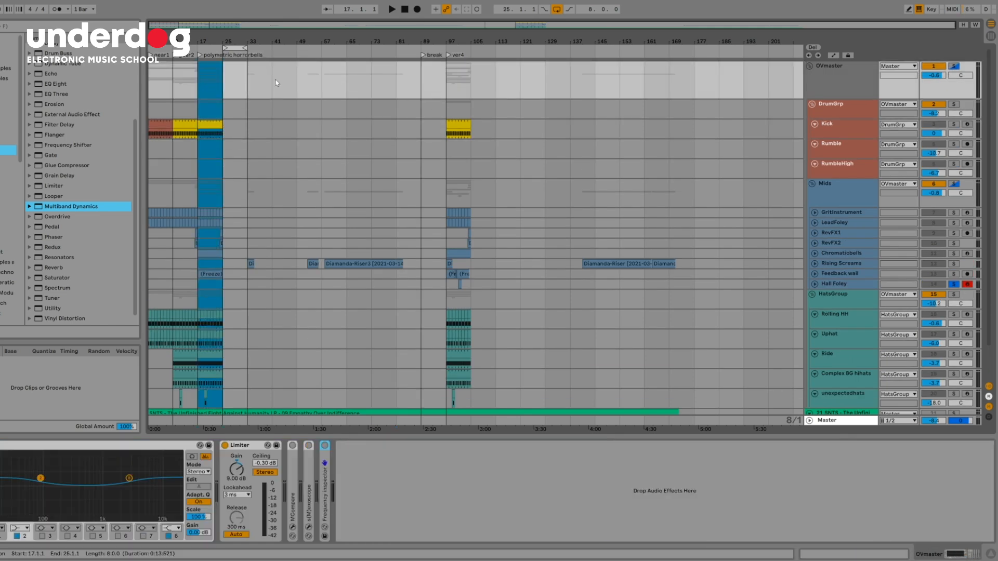
pyautogui.hotkey('ctrl', 'z')
pyautogui.hotkey('ctrl', 'z')
pyautogui.hotkey('ctrl', 'z')
pyautogui.hotkey('ctrl', 'z')
pyautogui.hotkey('ctrl', 'z')
pyautogui.hotkey('ctrl', 'z')
pyautogui.hotkey('ctrl', 'z')
pyautogui.hotkey('ctrl', 'z')
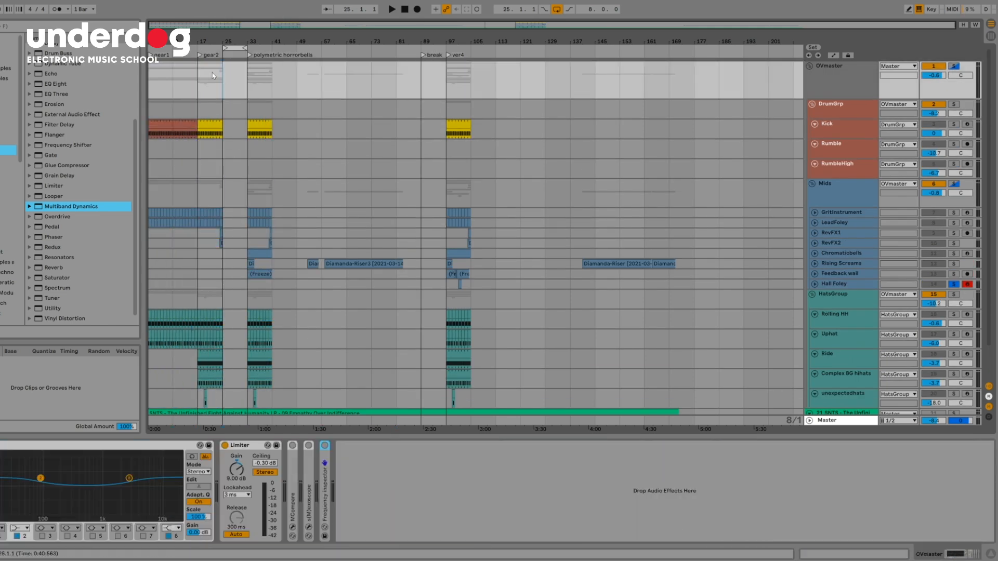
# Extend the gear2 section to bar 33 and the polymetric horrorbells section to bar 49
pyautogui.hotkey('ctrl', 'z')
pyautogui.hotkey('ctrl', 'z')
pyautogui.hotkey('ctrl', 'z')
pyautogui.hotkey('ctrl', 'z')
pyautogui.hotkey('ctrl', 'z')
pyautogui.hotkey('ctrl', 'z')
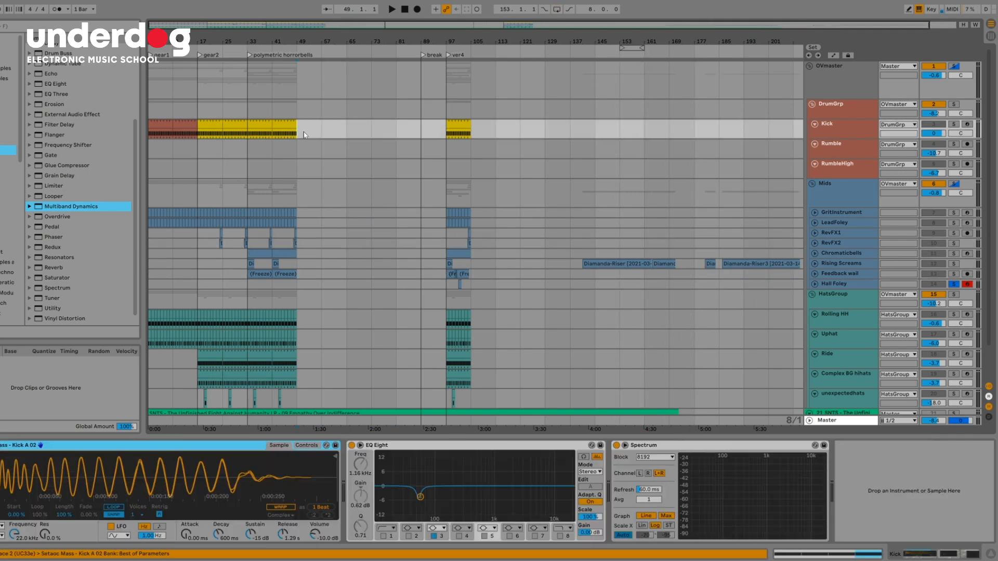
# Duplicate the polymetric horrorbells material across all tracks up to bar 81
pyautogui.hotkey('ctrl', 'z')
pyautogui.hotkey('ctrl', 'z')
pyautogui.hotkey('ctrl', 'z')
pyautogui.hotkey('ctrl', 'z')
pyautogui.hotkey('ctrl', 'z')
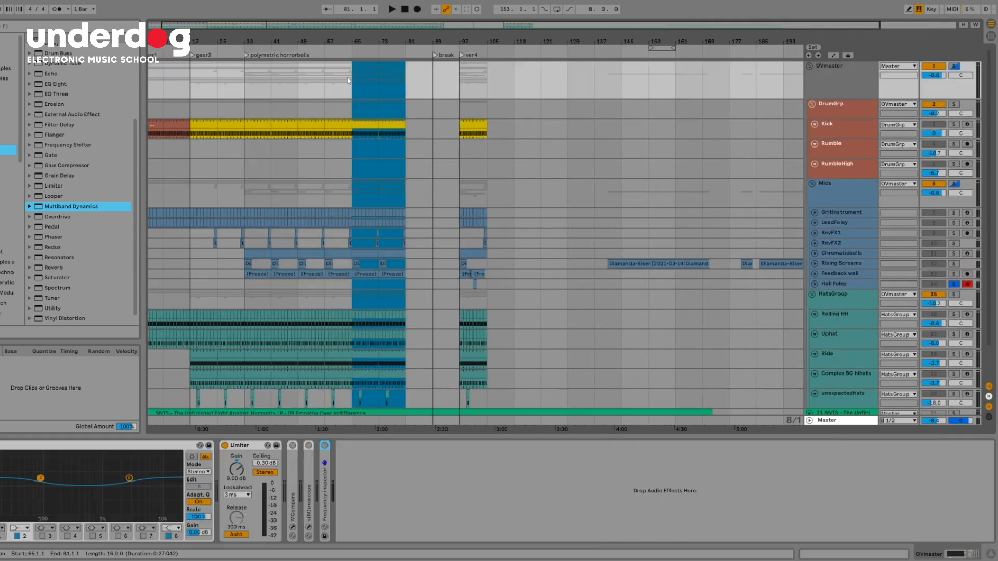
# Add a small break locator at bar 61 and clear the kick from bars 61 to 65
pyautogui.hotkey('ctrl', 'z')
pyautogui.hotkey('ctrl', 'z')
pyautogui.hotkey('ctrl', 'z')
pyautogui.hotkey('ctrl', 'z')
pyautogui.hotkey('ctrl', 'z')
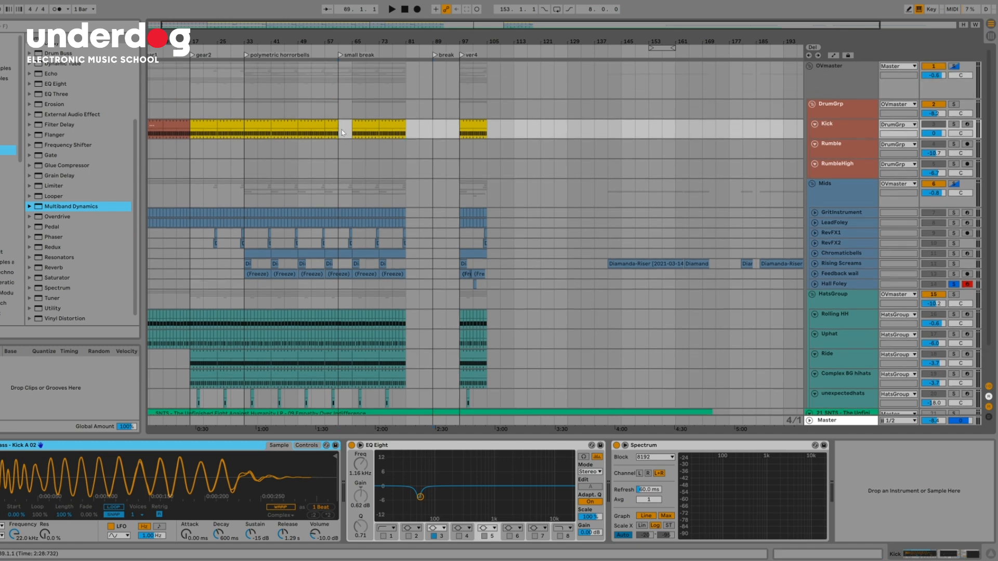
# Extend the section before the break across all tracks up to bar 89
pyautogui.hotkey('ctrl', 'z')
pyautogui.hotkey('ctrl', 'z')
pyautogui.hotkey('ctrl', 'z')
pyautogui.hotkey('ctrl', 'z')
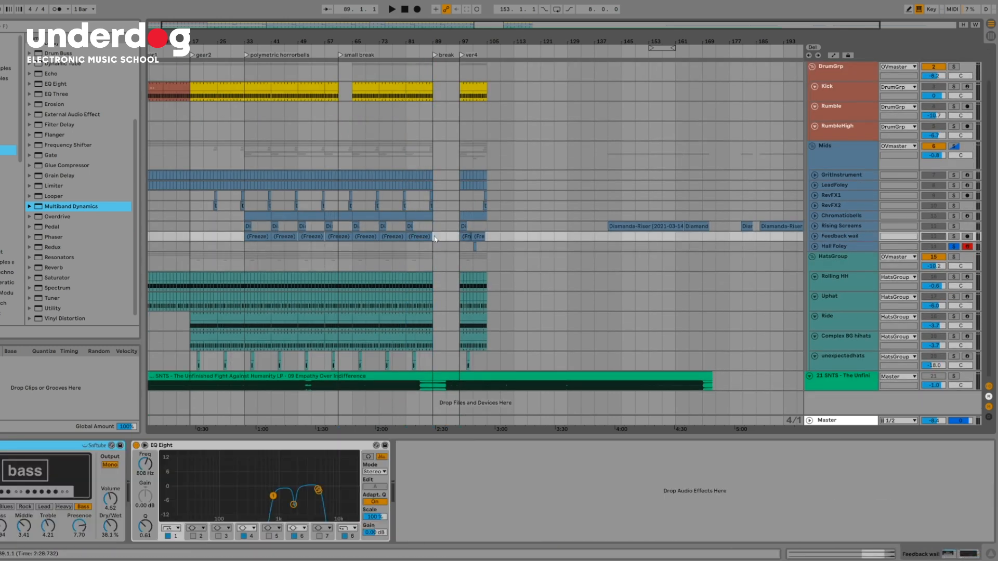
# Fill the break from bar 89 to 97 with frozen Feedback wail clips and a Diamanda-Riser2 clip on Rising Screams
pyautogui.hotkey('ctrl', 'z')
pyautogui.hotkey('ctrl', 'z')
pyautogui.hotkey('ctrl', 'z')
pyautogui.hotkey('ctrl', 'z')
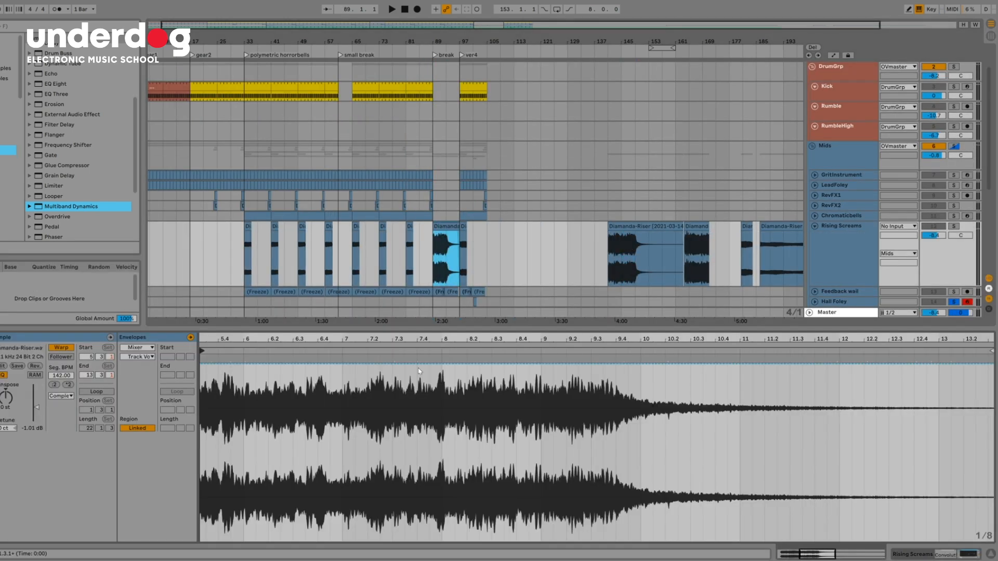
pyautogui.hotkey('ctrl', 'z')
pyautogui.hotkey('ctrl', 'z')
pyautogui.hotkey('ctrl', 'z')
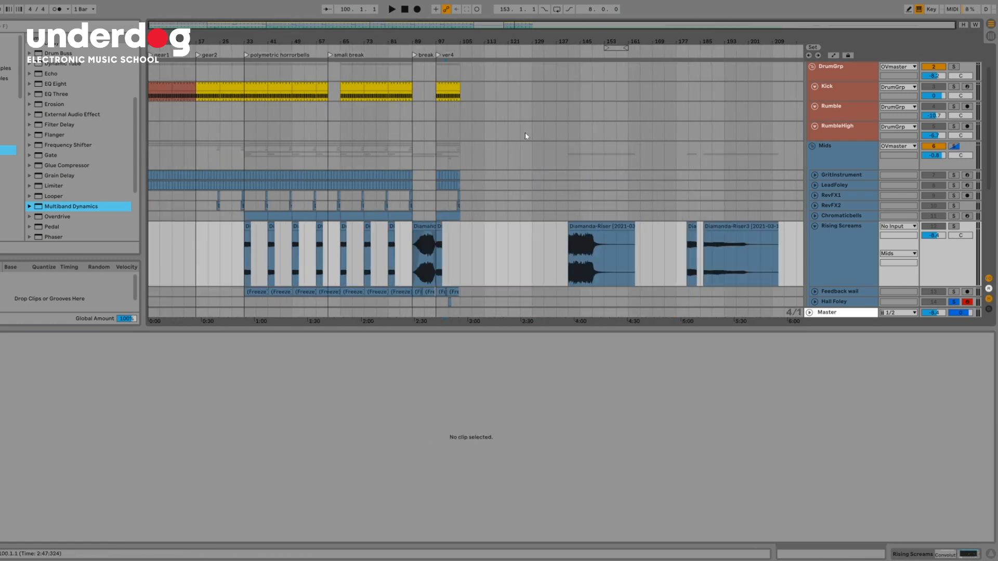
# Unsolo the Mids group and play the arrangement from the beginning
pyautogui.hotkey('ctrl', 'z')
pyautogui.hotkey('ctrl', 'z')
pyautogui.hotkey('ctrl', 'z')
pyautogui.hotkey('ctrl', 'z')
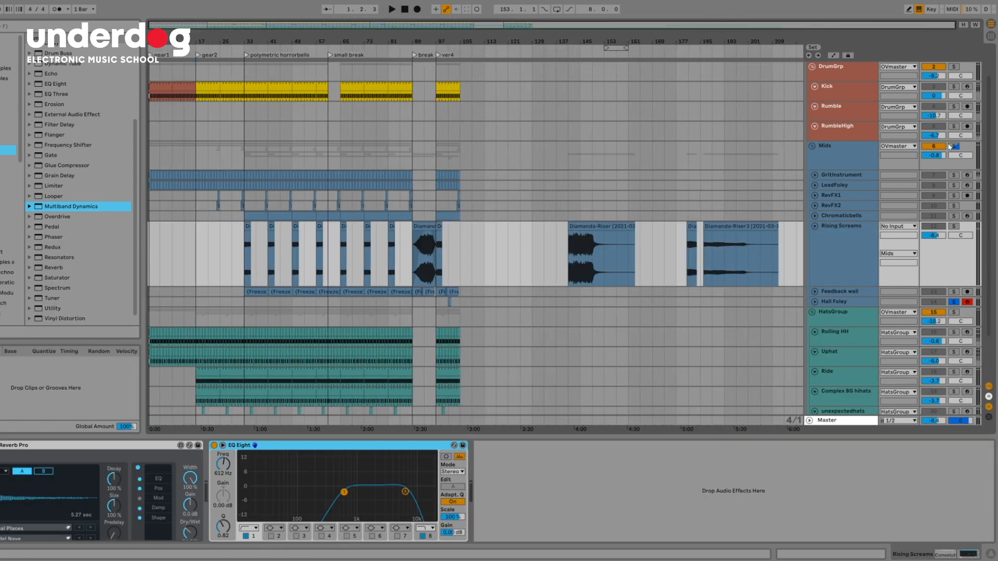
pyautogui.press('space')
# Automate the DrumGrp Auto Filter frequency to ramp up just before the small break at bar 61
pyautogui.press('+')
pyautogui.press('+')
pyautogui.press('a')
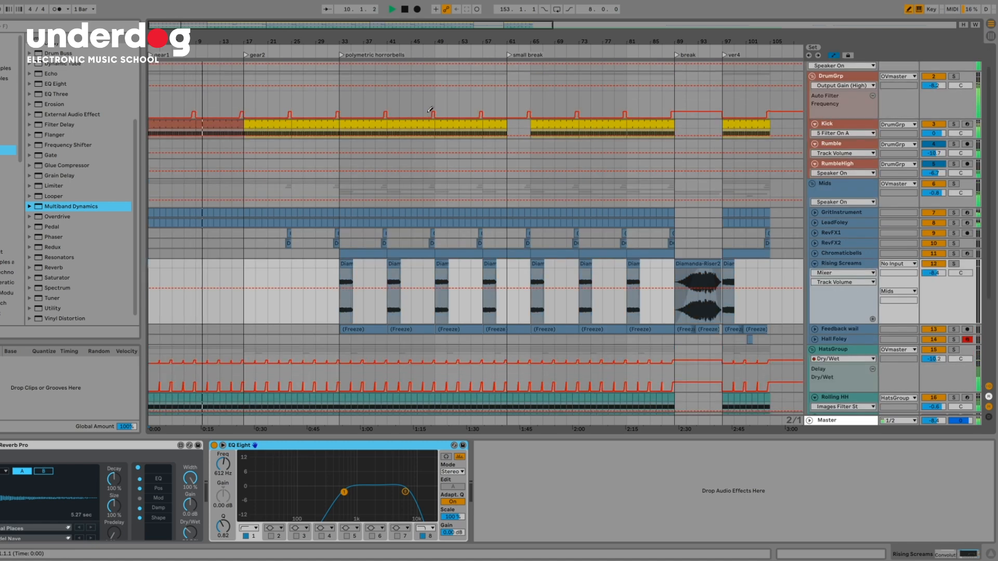
pyautogui.click(425, 118)
pyautogui.press('+')
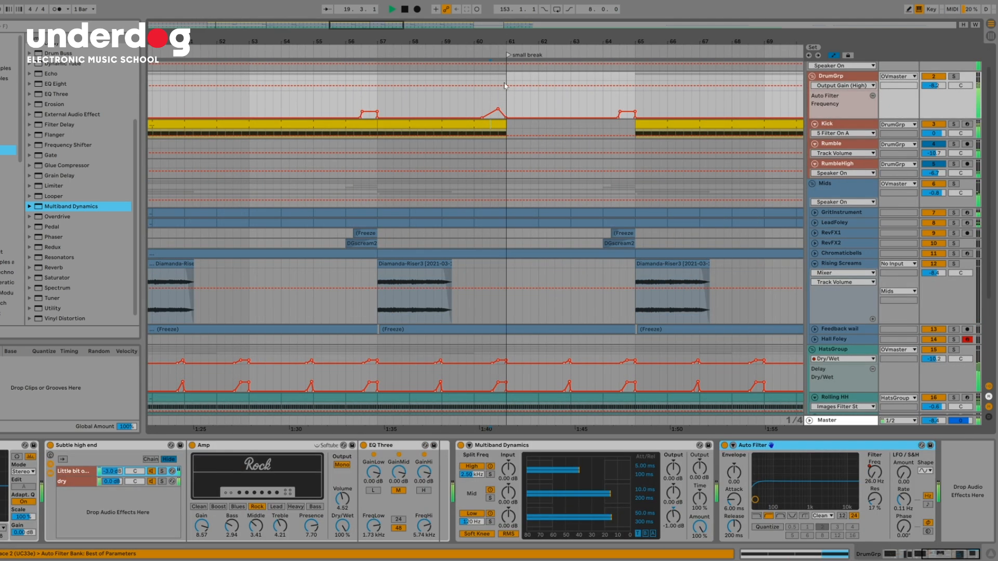
pyautogui.press('a')
# Clear the Ride from bars 17 to 33 so it starts with the polymetric horrorbells section
pyautogui.press('-')
pyautogui.press('-')
pyautogui.press('-')
pyautogui.click(222, 297)
pyautogui.press('+')
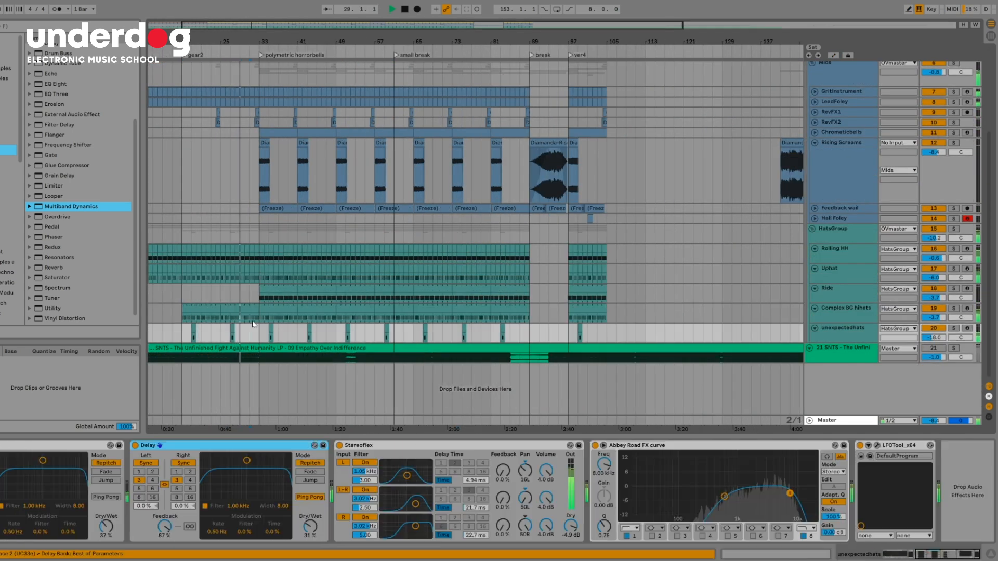
# Clear the Ride from bars 41 to 49
pyautogui.moveTo(247, 40)
pyautogui.mouseDown()
pyautogui.moveTo(299, 47)
pyautogui.moveTo(264, 38)
pyautogui.mouseUp()
pyautogui.scroll(3, 838, 303)
pyautogui.click(837, 192)
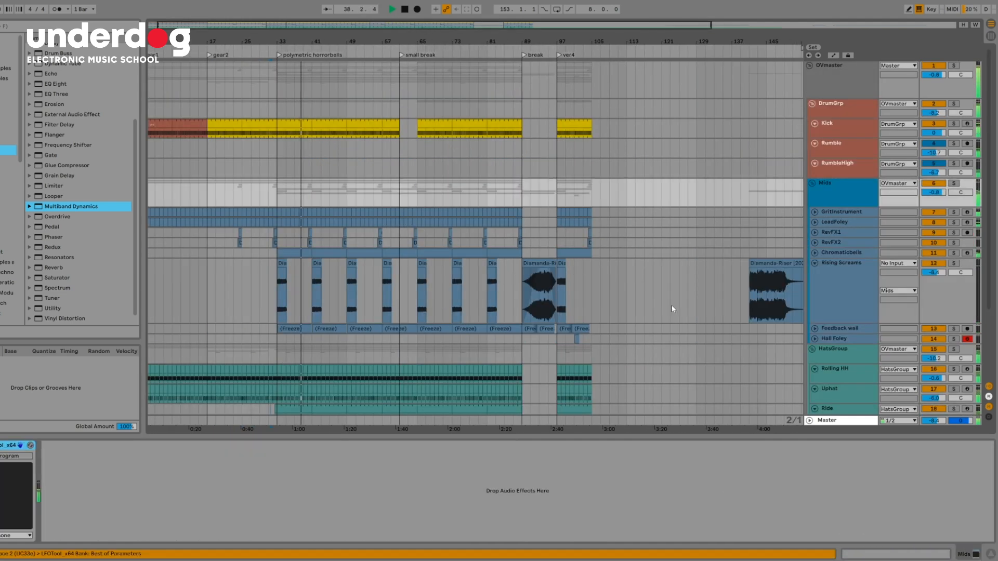
pyautogui.scroll(-3, 838, 303)
pyautogui.click(330, 315)
pyautogui.press('Delete')
# Remove the Rising Screams clips at bars 33 and 49, and clear the Ride from bars 57 to 65
pyautogui.click(329, 198)
pyautogui.moveTo(282, 198); pyautogui.dragTo(351, 198)
pyautogui.click(400, 321)
pyautogui.click(386, 198)
pyautogui.hscroll(3, 409, 121)
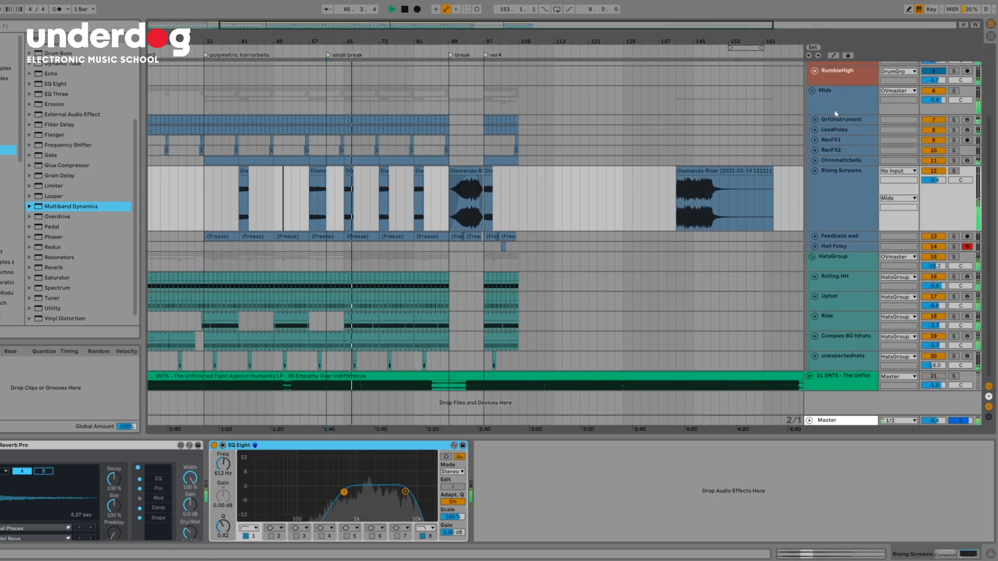
# Add an Auto Filter to the Mids group and automate its frequency to ramp up into the small break and drop back at bar 65
pyautogui.click(953, 91)
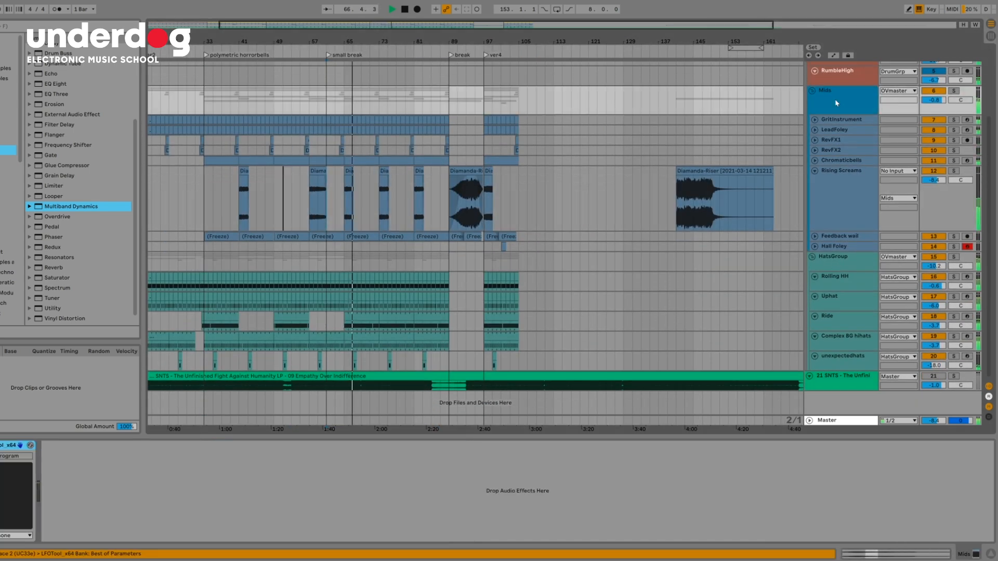
pyautogui.scroll(5, 43, 84)
pyautogui.doubleClick(58, 68)
pyautogui.press('a')
pyautogui.moveTo(326, 135); pyautogui.dragTo(344, 135)
pyautogui.click(318, 142)
pyautogui.moveTo(335, 142); pyautogui.dragTo(336, 129)
pyautogui.click(954, 91)
# Add a low-pass Auto Filter to HatsGroup and automate its frequency to dip during the small break from bar 61 to 65
pyautogui.scroll(-2, 836, 229)
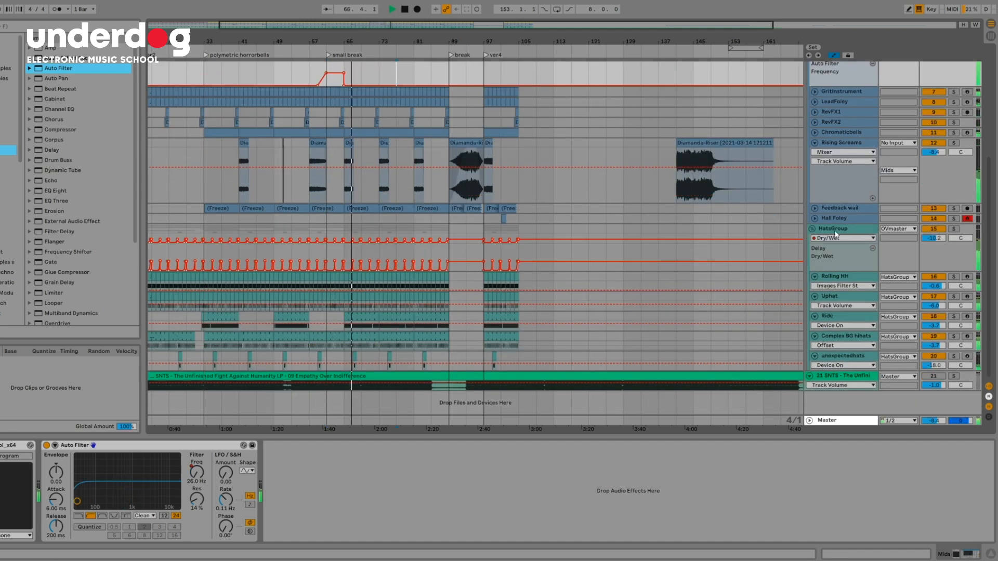
pyautogui.click(834, 229)
pyautogui.doubleClick(58, 68)
pyautogui.rightClick(666, 472)
pyautogui.click(702, 486)
pyautogui.moveTo(327, 260); pyautogui.dragTo(344, 260)
pyautogui.moveTo(335, 235); pyautogui.dragTo(336, 250)
pyautogui.press('a')
# Lengthen the Rising Screams clip at bar 73 to about bar 80 and fade out its end
pyautogui.click(369, 186)
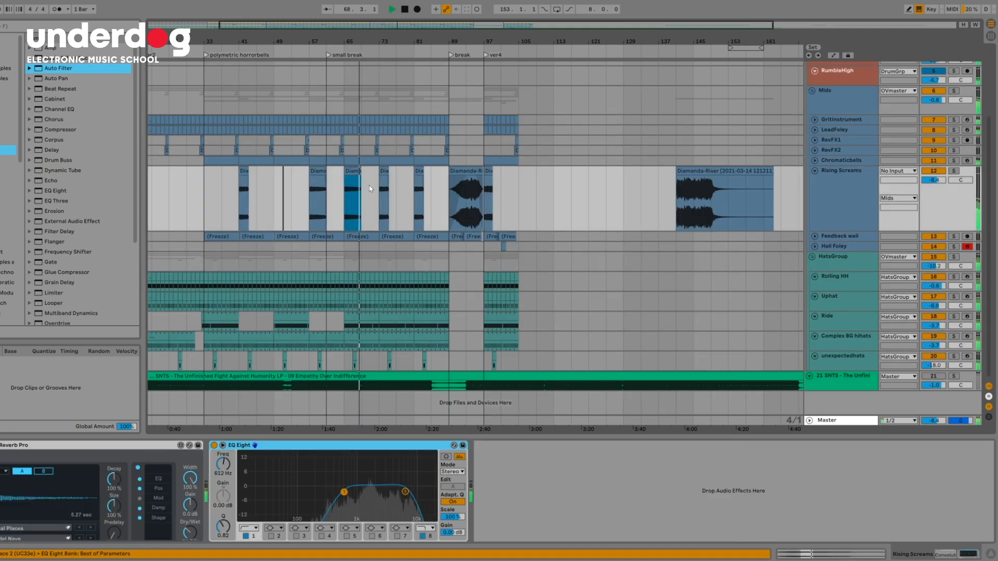
pyautogui.hscroll(-2, 371, 177)
pyautogui.moveTo(418, 171); pyautogui.dragTo(434, 171)
pyautogui.moveTo(433, 176); pyautogui.dragTo(424, 178)
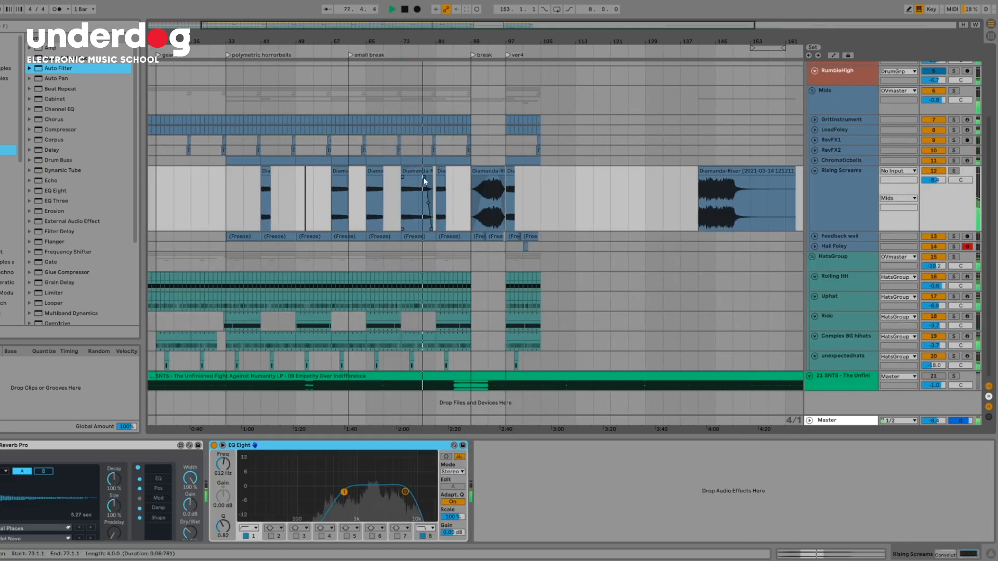
# Delete the Rising Screams clips at bars 81 and 65
pyautogui.click(441, 171)
pyautogui.press('Delete')
pyautogui.click(375, 171)
pyautogui.press('Delete')
pyautogui.click(389, 214)
# Add a locator named "small drop" at bar 65
pyautogui.click(366, 321)
pyautogui.rightClick(367, 54)
pyautogui.click(389, 78)
pyautogui.write('small drop')
pyautogui.press('Return')
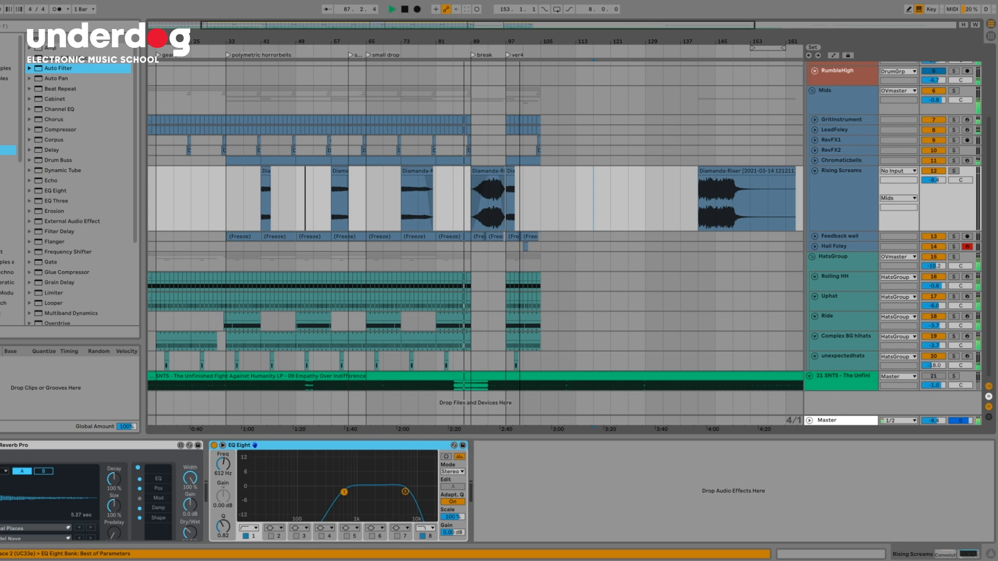
# Duplicate the eight-bar ver4 section across all tracks up to bar 145
pyautogui.scroll(4, 493, 208)
pyautogui.moveTo(467, 88); pyautogui.dragTo(499, 96)
pyautogui.hotkey('ctrl', 'd')
pyautogui.hotkey('ctrl', 'd')
pyautogui.hotkey('ctrl', 'd')
pyautogui.hotkey('ctrl', 'd')
pyautogui.hotkey('ctrl', 'd')
# Lower the clip gain of the Diamanda-Riser2 clip in the break
pyautogui.scroll(-3, 632, 233)
pyautogui.click(632, 233)
pyautogui.scroll(3, 631, 233)
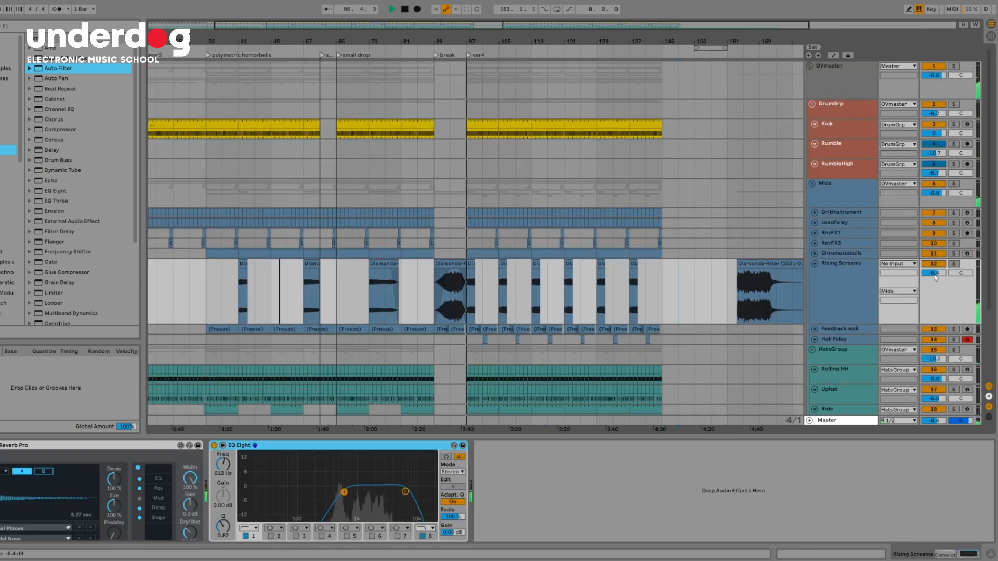
pyautogui.doubleClick(449, 264)
pyautogui.moveTo(34, 397); pyautogui.dragTo(34, 414)
pyautogui.click(663, 276)
# Clear the Ride in the ver4 section from bars 113 to 121
pyautogui.scroll(-3, 542, 208)
pyautogui.click(445, 307)
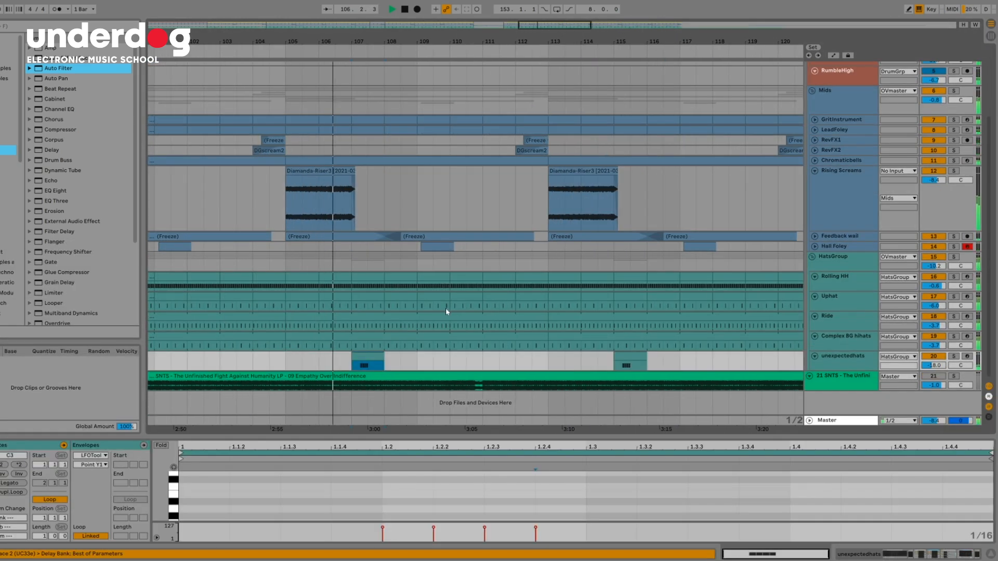
pyautogui.moveTo(419, 326); pyautogui.dragTo(478, 326)
# Thin the ver4 Rising Screams to clips at bars 113 and 129, lengthening the bar 129 clip to about bar 136
pyautogui.scroll(3, 471, 316)
pyautogui.click(509, 272)
pyautogui.press('Delete')
pyautogui.moveTo(615, 274); pyautogui.dragTo(652, 274)
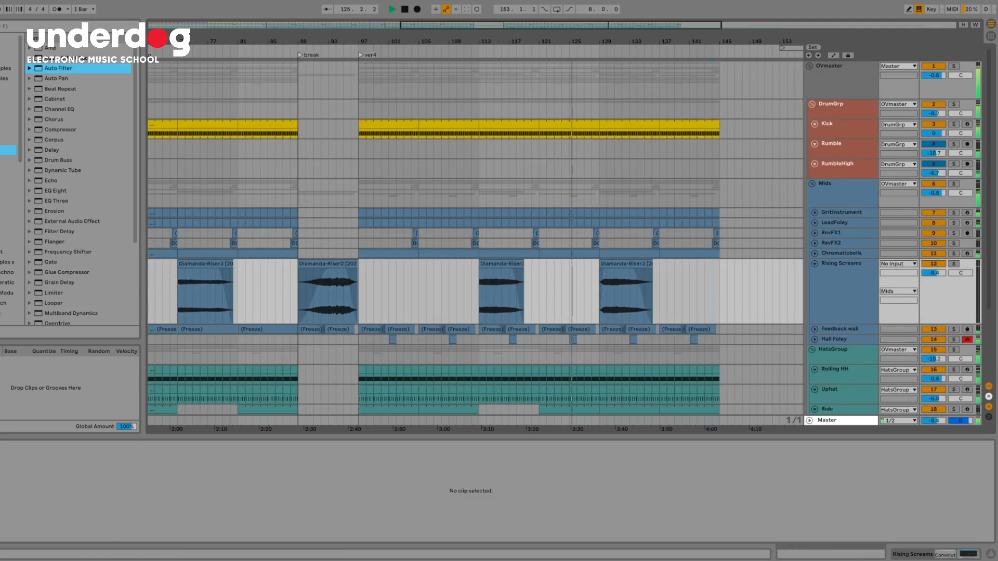
# Clear the Rolling HH in alternating eight-bar blocks, including bars 105 to 113, 121 to 129 and 137 to 145
pyautogui.hscroll(5, 825, 300)
pyautogui.click(426, 254)
pyautogui.scroll(-3, 847, 267)
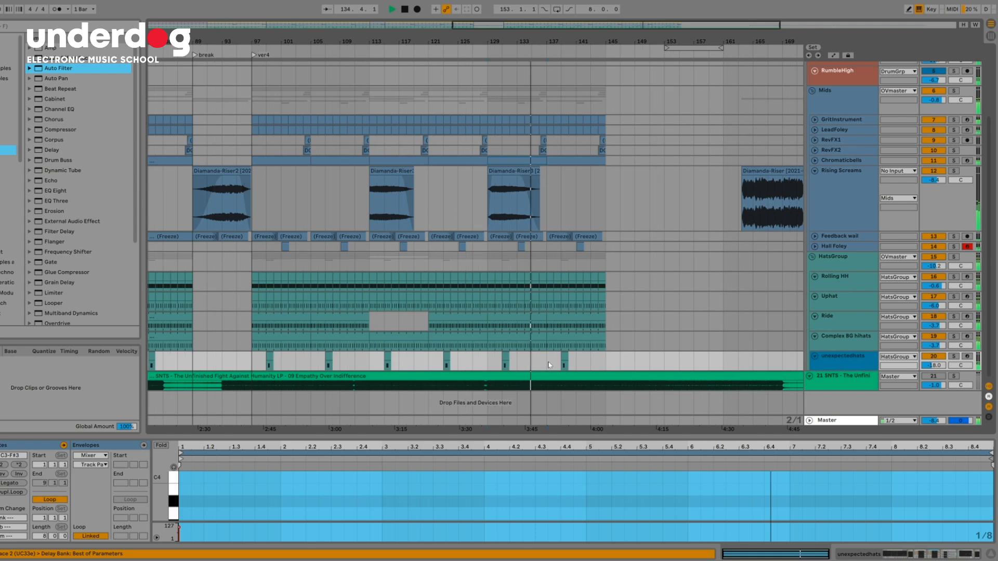
pyautogui.moveTo(311, 284); pyautogui.dragTo(370, 284)
pyautogui.press('Delete')
pyautogui.moveTo(629, 281); pyautogui.dragTo(672, 282)
pyautogui.press('Delete')
pyautogui.moveTo(301, 281); pyautogui.dragTo(348, 281)
pyautogui.press('Delete')
pyautogui.press('Delete')
pyautogui.moveTo(209, 282); pyautogui.dragTo(239, 281)
# Duplicate the last 16 bars of ver4 across all tracks until the material reaches bar 177
pyautogui.scroll(5, 510, 291)
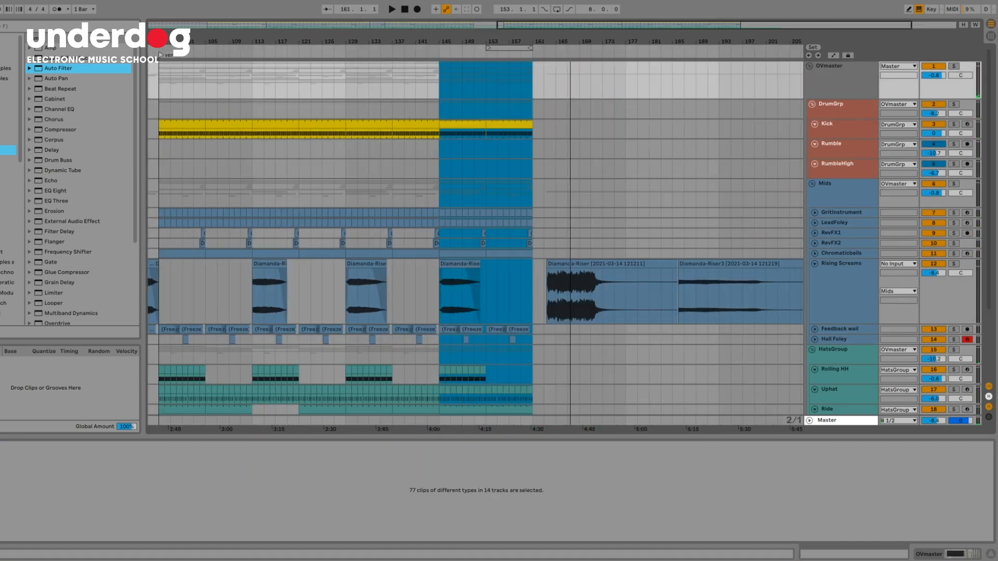
pyautogui.moveTo(580, 411); pyautogui.dragTo(632, 126)
pyautogui.hotkey('ctrl', 'd')
# Cut the material after bar 169 and add locators named "lift" at bar 129 and "drop" at bar 137
pyautogui.hscroll(3, 621, 157)
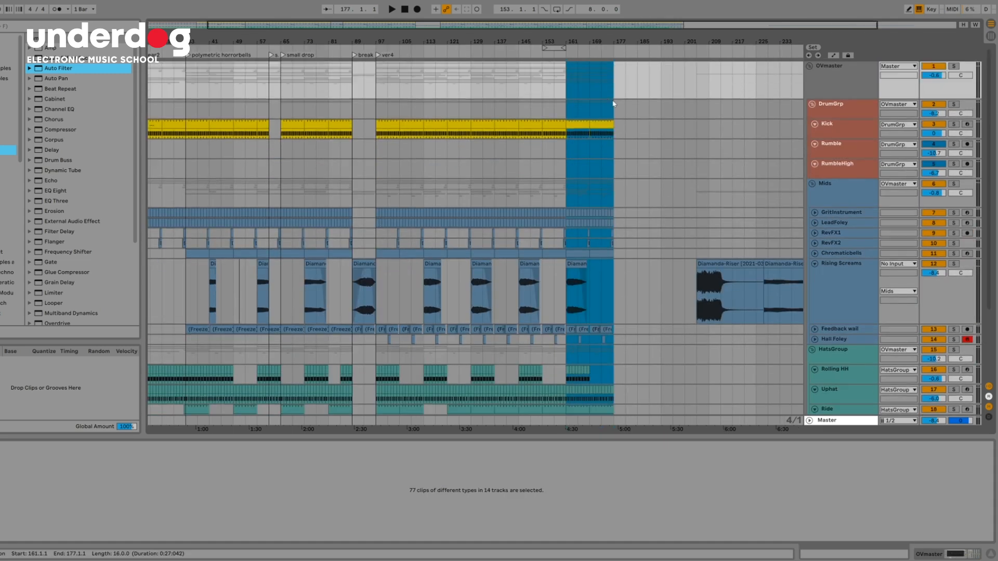
pyautogui.rightClick(494, 53)
pyautogui.click(505, 79)
# Automate the Mids Auto Filter frequency to rise through the lift and drop back at bar 137
pyautogui.press('a')
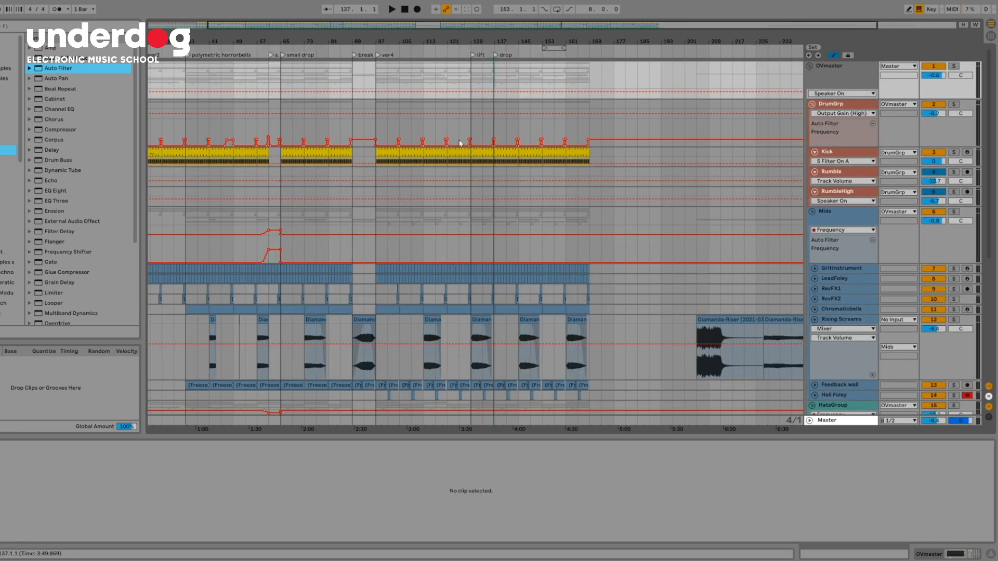
pyautogui.press('+')
pyautogui.scroll(-4, 476, 234)
pyautogui.click(504, 131)
pyautogui.click(453, 132)
pyautogui.click(401, 136)
# Lower the HatsGroup Auto Filter frequency from about bar 124 to bar 129, and restore it at the drop
pyautogui.press('space')
pyautogui.scroll(-4, 475, 234)
pyautogui.click(555, 208)
pyautogui.click(452, 222)
pyautogui.click(388, 206)
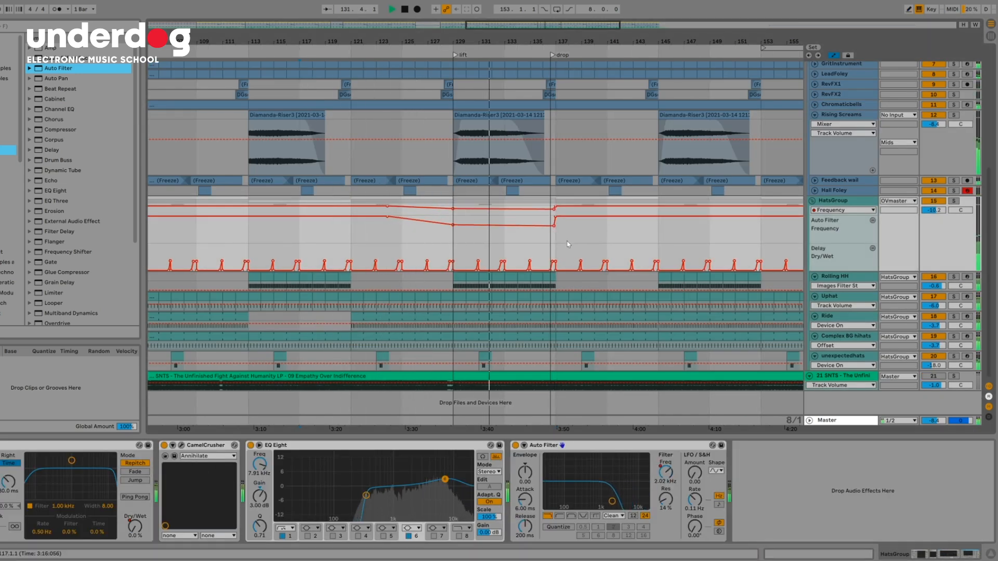
# Lengthen the Rising Screams clip at bar 129 to about bar 143, and add a locator named "end" at bar 169
pyautogui.scroll(4, 627, 198)
pyautogui.click(499, 260)
pyautogui.moveTo(546, 260); pyautogui.dragTo(638, 260)
pyautogui.scroll(-5, 627, 198)
pyautogui.scroll(-4, 626, 198)
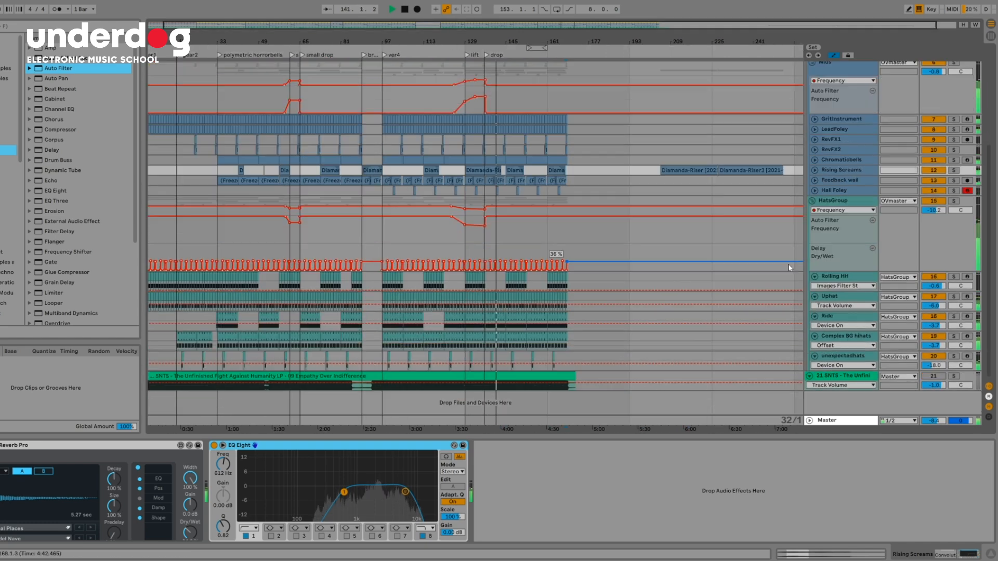
pyautogui.scroll(6, 627, 198)
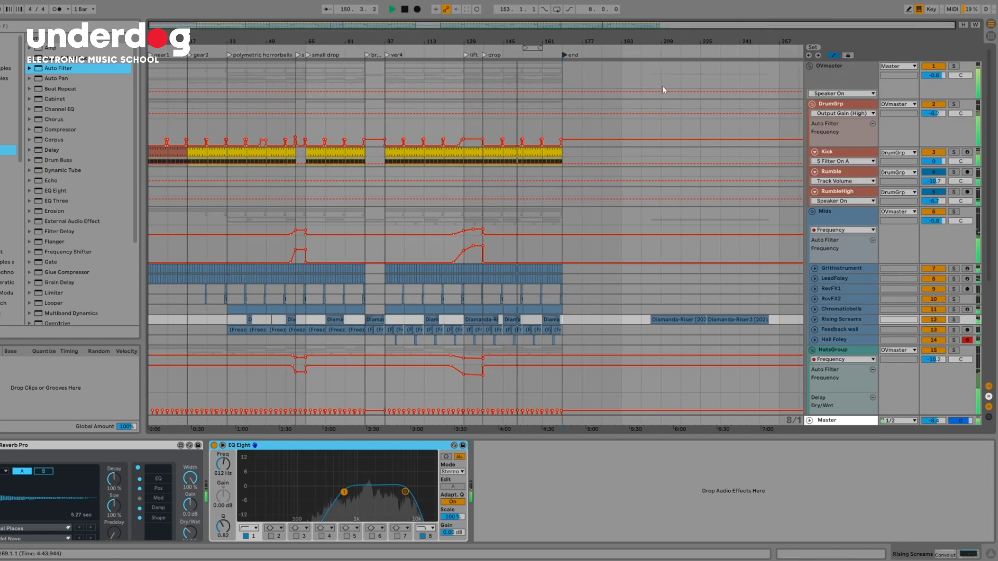
# Add audio tracks RumbleRS and RumbleHighRS to the drum group, taking Post Mixer input from Rumble and RumbleHigh with monitoring off
pyautogui.press('Up')
pyautogui.press('Up')
pyautogui.hotkey('ctrl', 't')
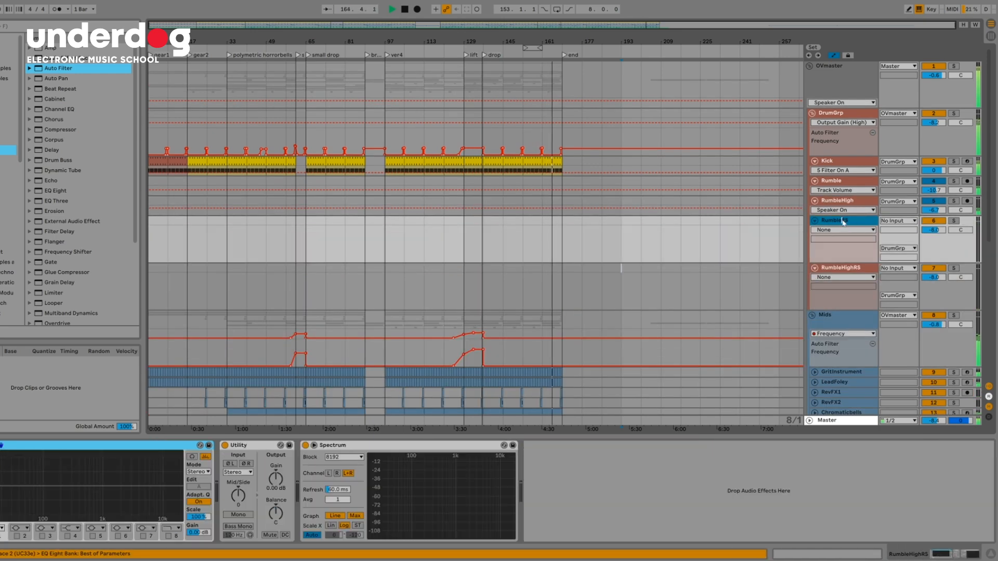
pyautogui.click(899, 221)
pyautogui.click(884, 287)
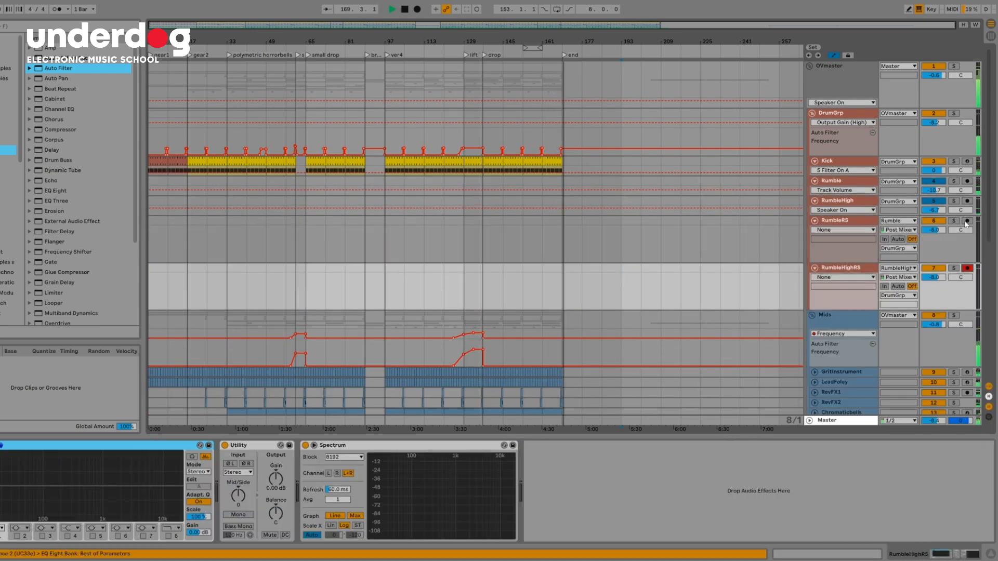
# Record the rumble onto the armed RumbleRS and RumbleHighRS tracks from bar 33 to about bar 62
pyautogui.click(417, 9)
pyautogui.press('+')
pyautogui.press('+')
pyautogui.press('+')
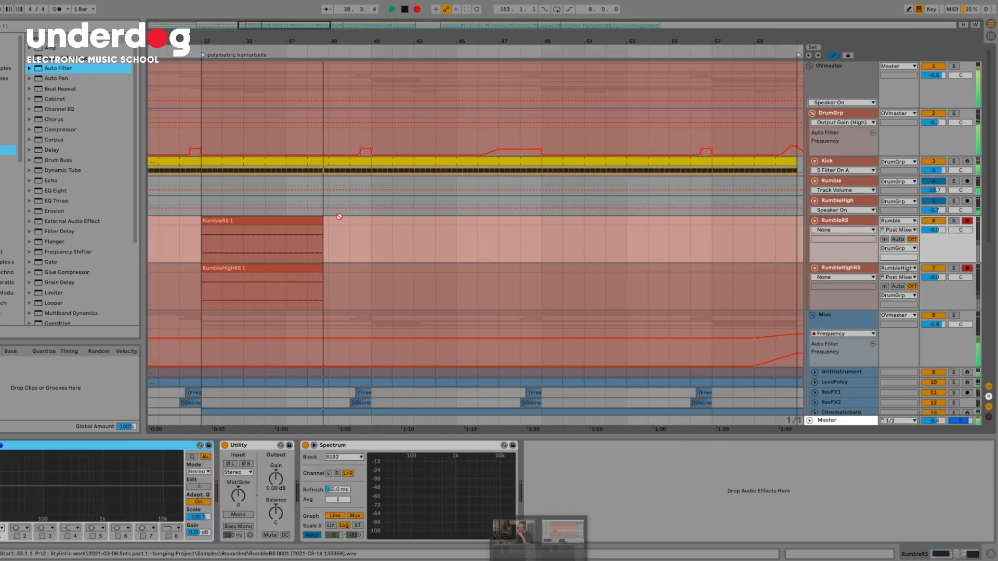
pyautogui.press('-')
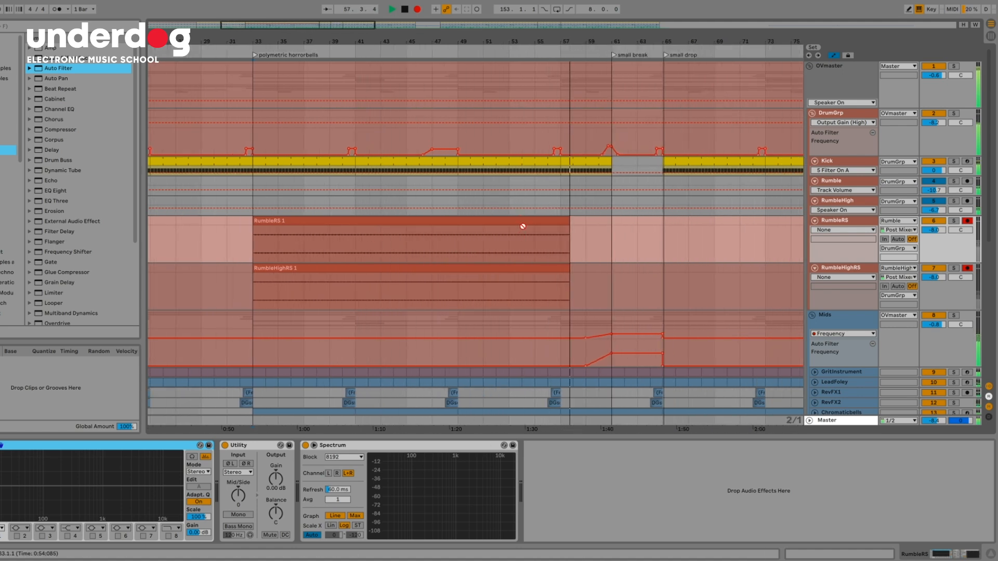
pyautogui.press('space')
# Loop the recorded rumble clips over eight bars starting at bar 9 of the sample
pyautogui.press('Down')
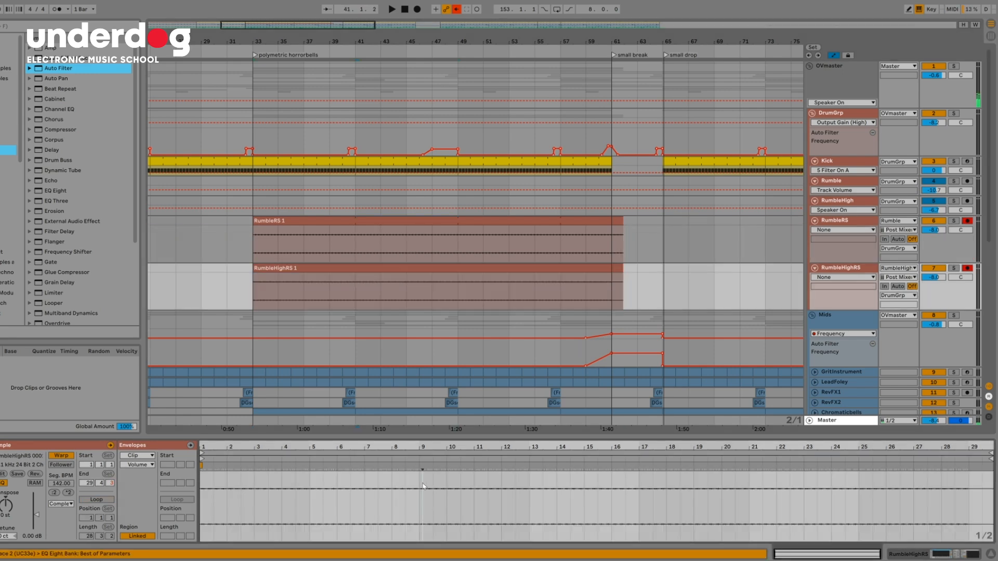
pyautogui.moveTo(423, 485); pyautogui.dragTo(640, 494)
pyautogui.hotkey('ctrl', 'l')
# Spread the looped rumble clips from the start to bar 61, bars 65 to 89 and bars 97 to 169
pyautogui.press('a')
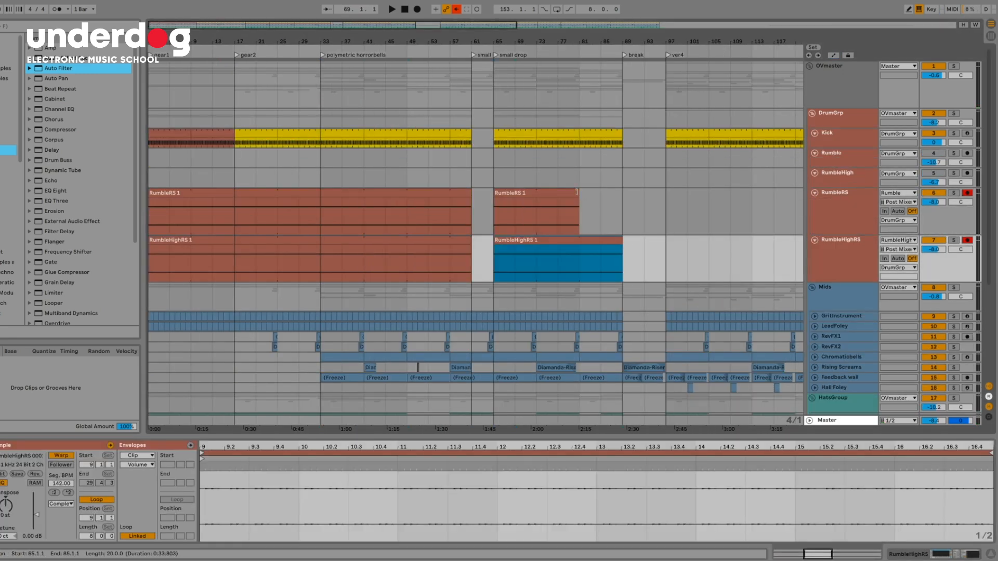
pyautogui.press('-')
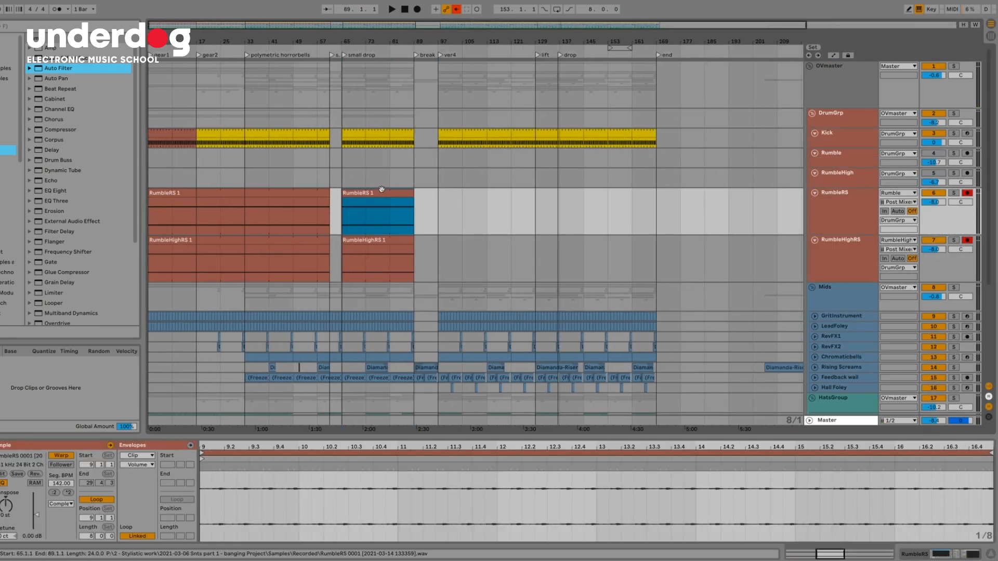
pyautogui.hotkey('ctrl', 'd')
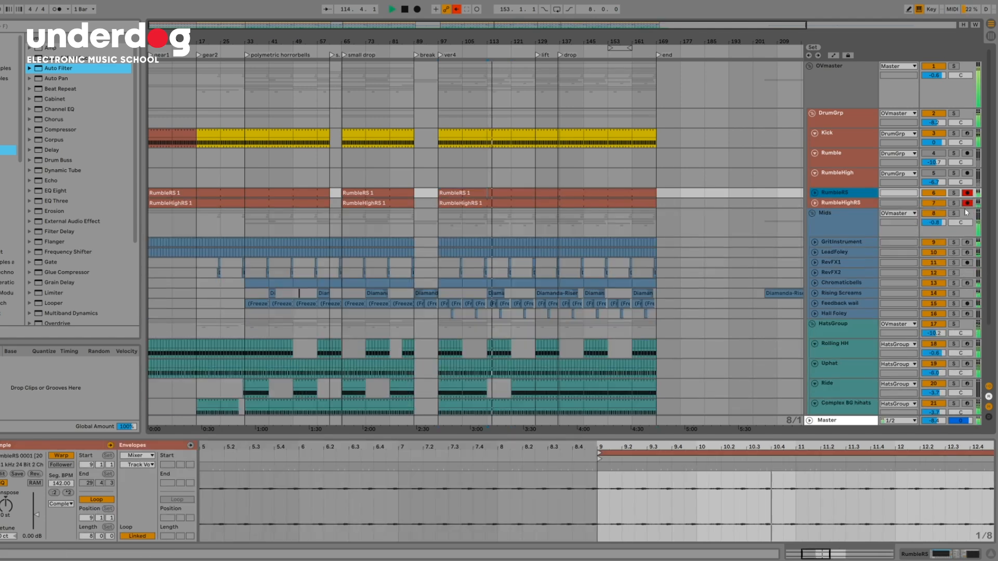
# Fold the drum tracks and colour the original Rumble and RumbleHigh tracks grey
pyautogui.click(837, 153)
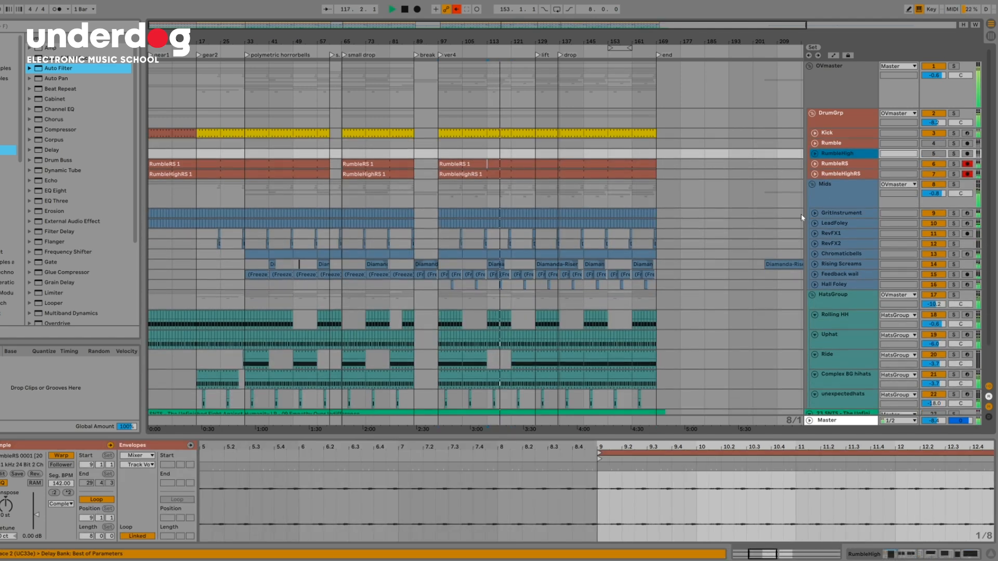
pyautogui.rightClick(936, 148)
pyautogui.press('Escape')
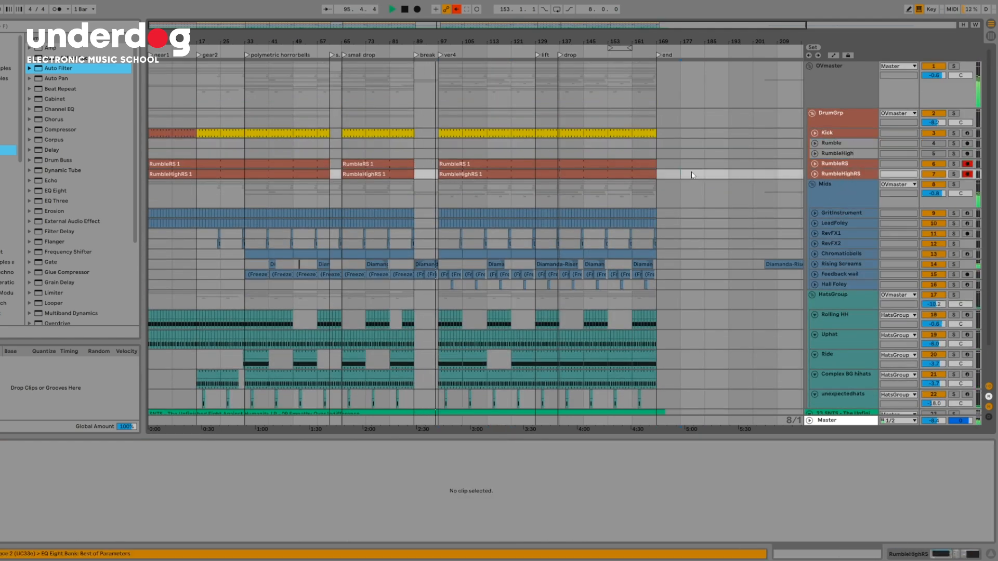
pyautogui.scroll(-2, 754, 291)
pyautogui.click(795, 343)
pyautogui.click(678, 216)
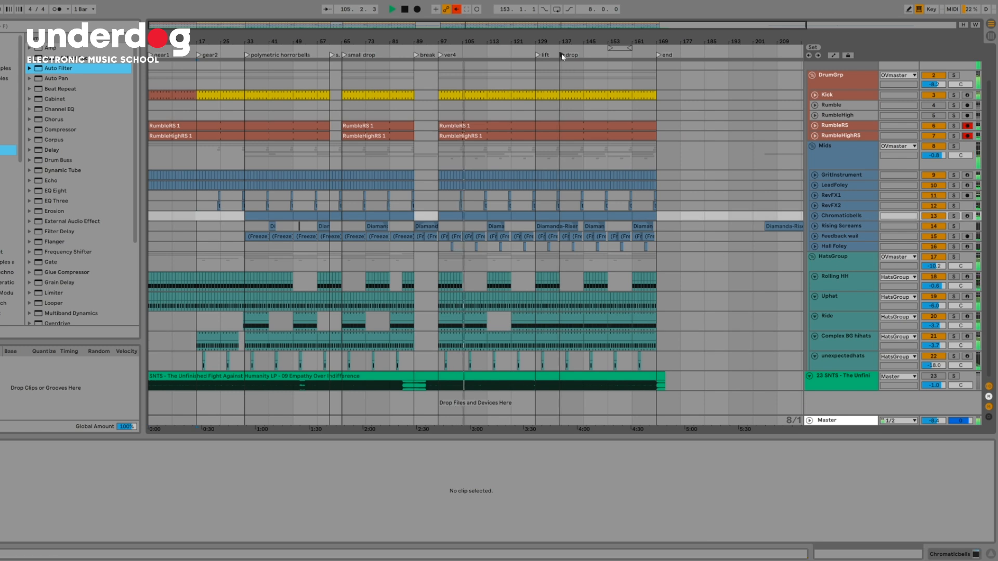
# Stop playback and review the opening sections: bars 1 to 17, gear2 from 17 to 33, and polymetric horrorbells from 33 to 61
pyautogui.click(405, 9)
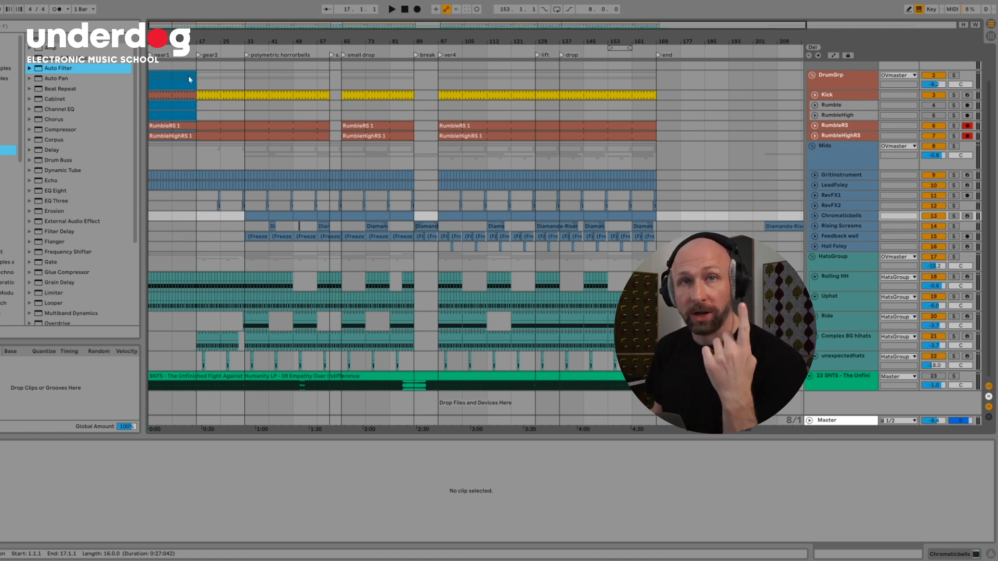
pyautogui.scroll(1, 189, 75)
pyautogui.moveTo(149, 82); pyautogui.dragTo(196, 83)
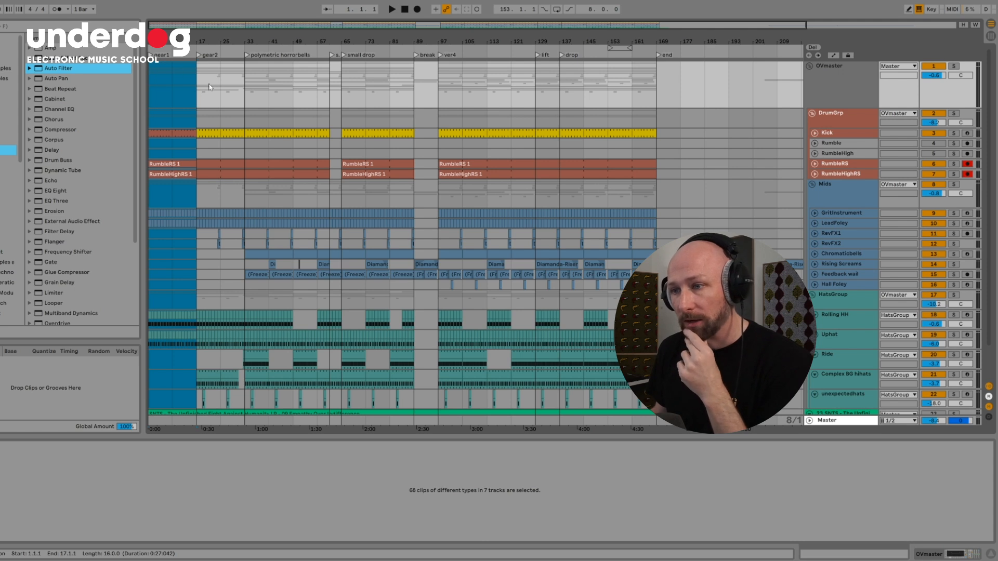
pyautogui.moveTo(197, 92); pyautogui.dragTo(251, 89)
pyautogui.scroll(-3, 223, 221)
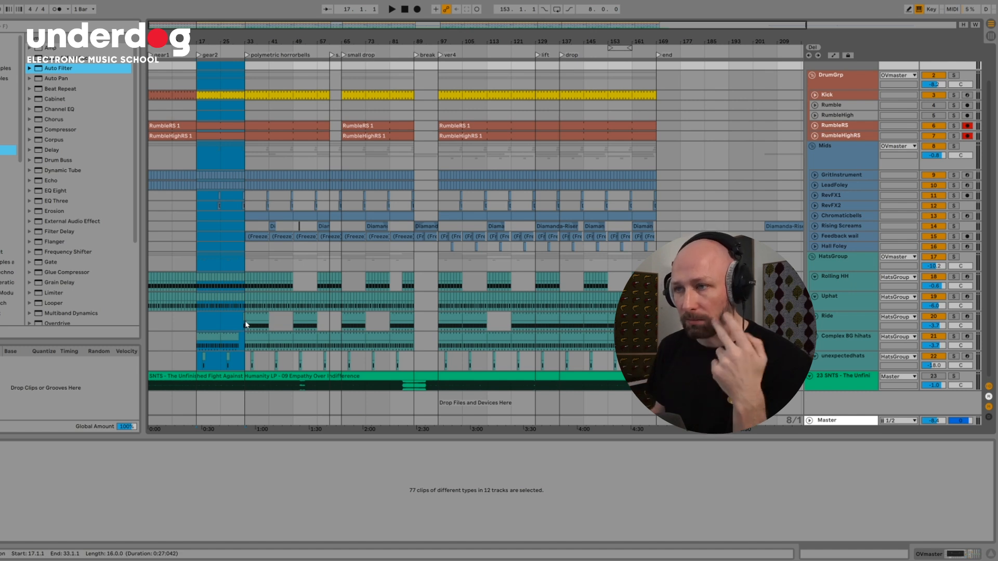
pyautogui.scroll(3, 247, 325)
pyautogui.moveTo(247, 86); pyautogui.dragTo(328, 78)
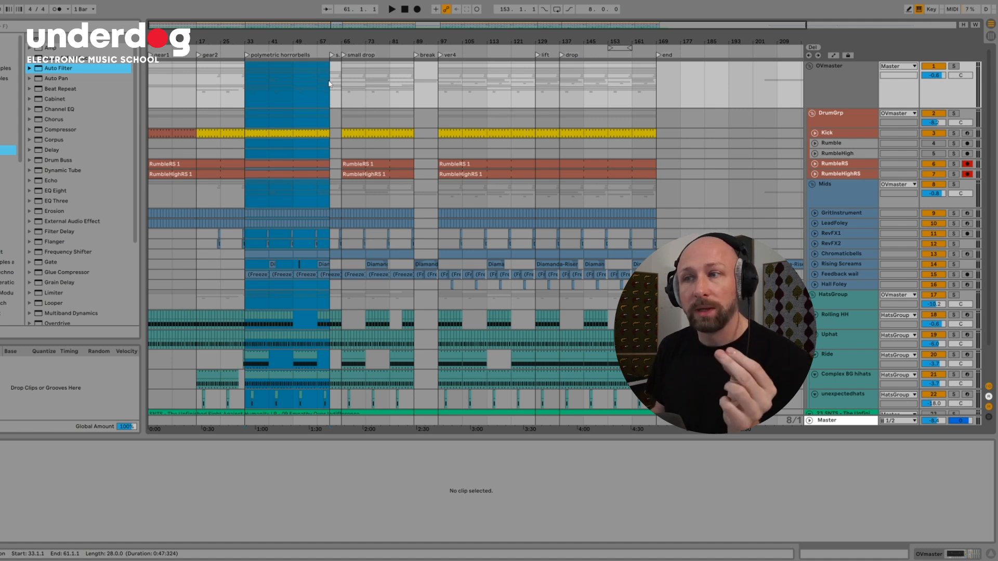
pyautogui.moveTo(247, 91); pyautogui.dragTo(286, 90)
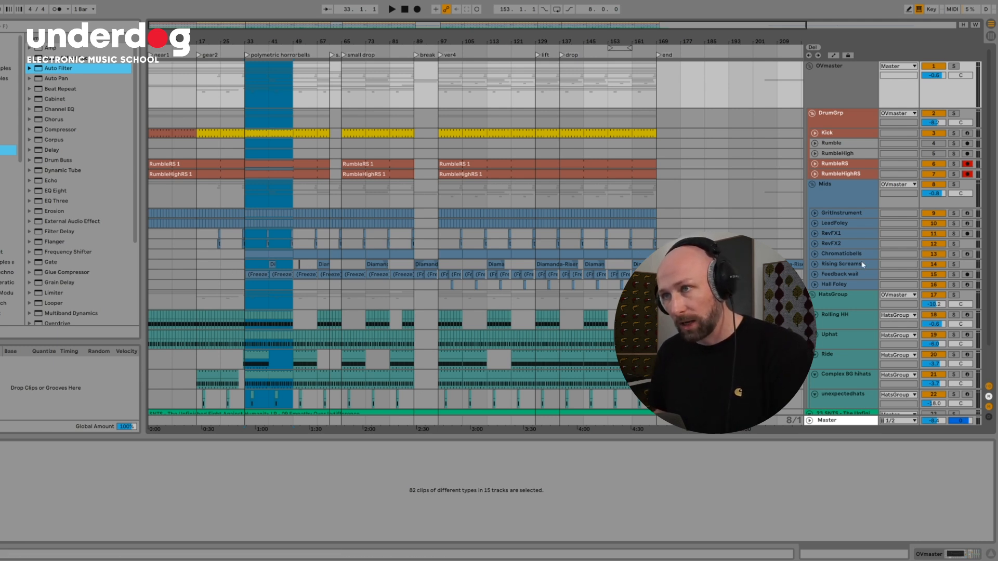
# Inspect the Ride clips and gap between bars 33 and 49, and unfold the Rising Screams track
pyautogui.click(245, 284)
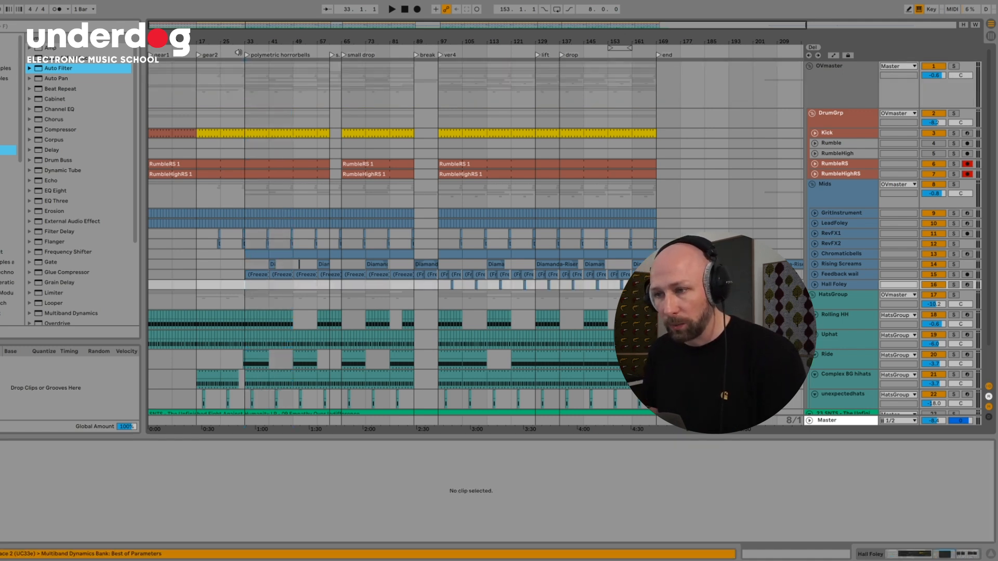
pyautogui.scroll(-1, 275, 345)
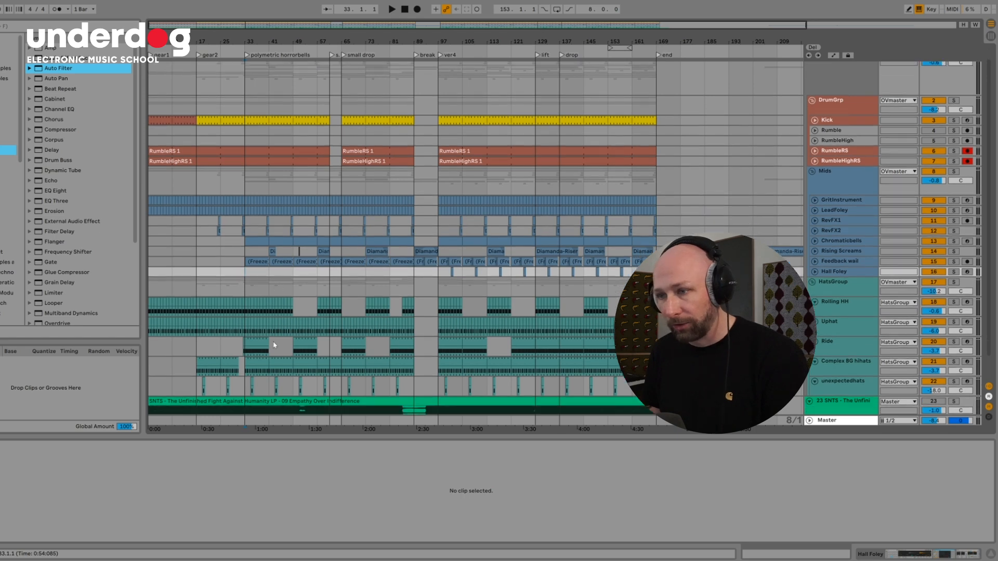
pyautogui.click(279, 346)
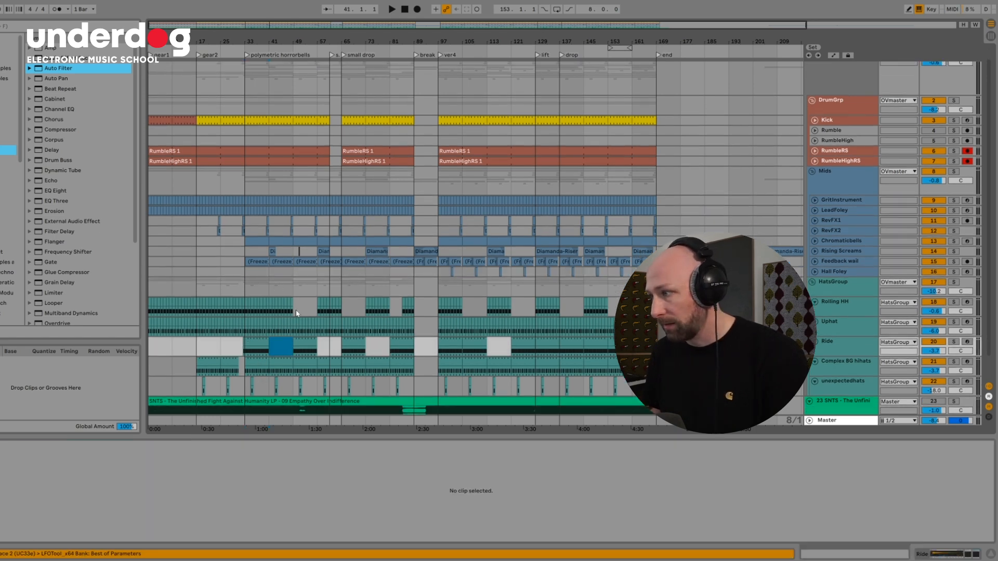
pyautogui.click(266, 348)
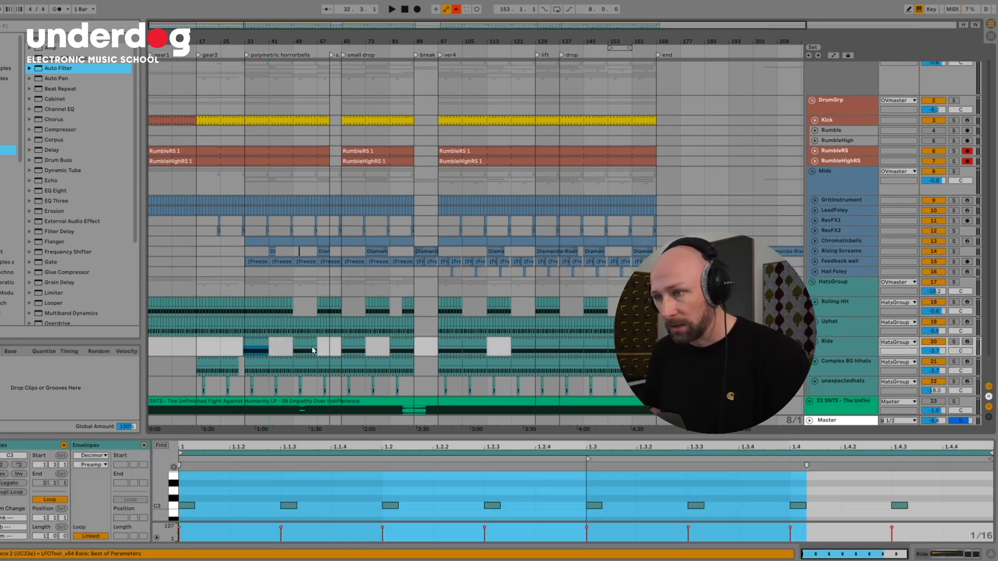
pyautogui.click(814, 250)
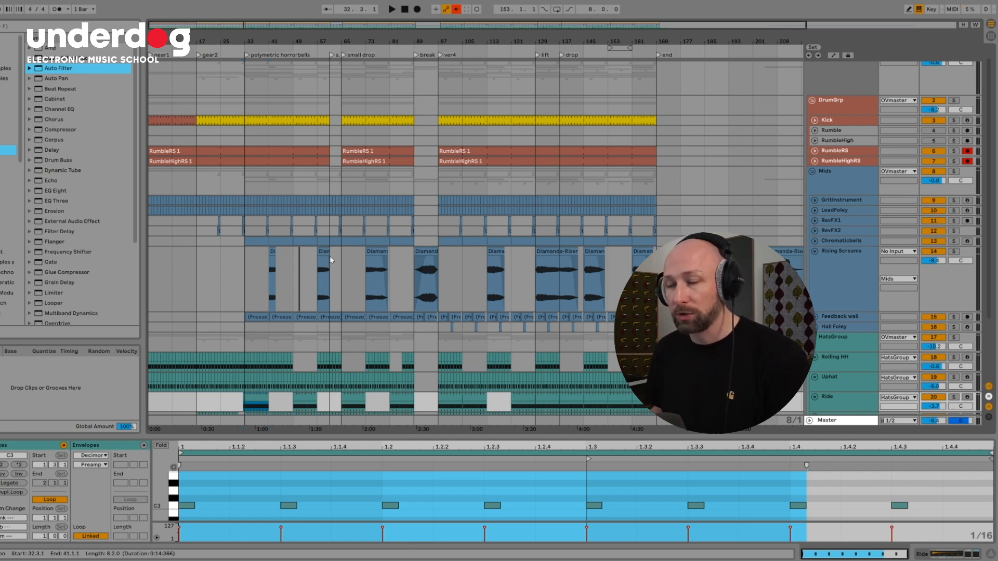
# Review the drum tracks in the short break at bars 61 to 65, the small drop until bar 89 and the break until bar 97
pyautogui.click(335, 279)
pyautogui.scroll(1, 350, 286)
pyautogui.moveTo(332, 133); pyautogui.dragTo(340, 176)
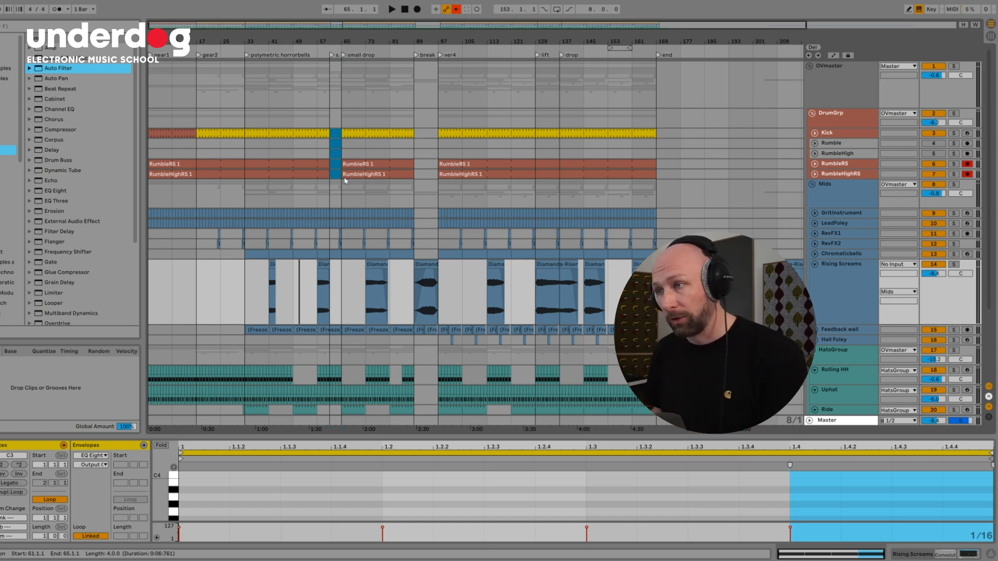
pyautogui.click(337, 176)
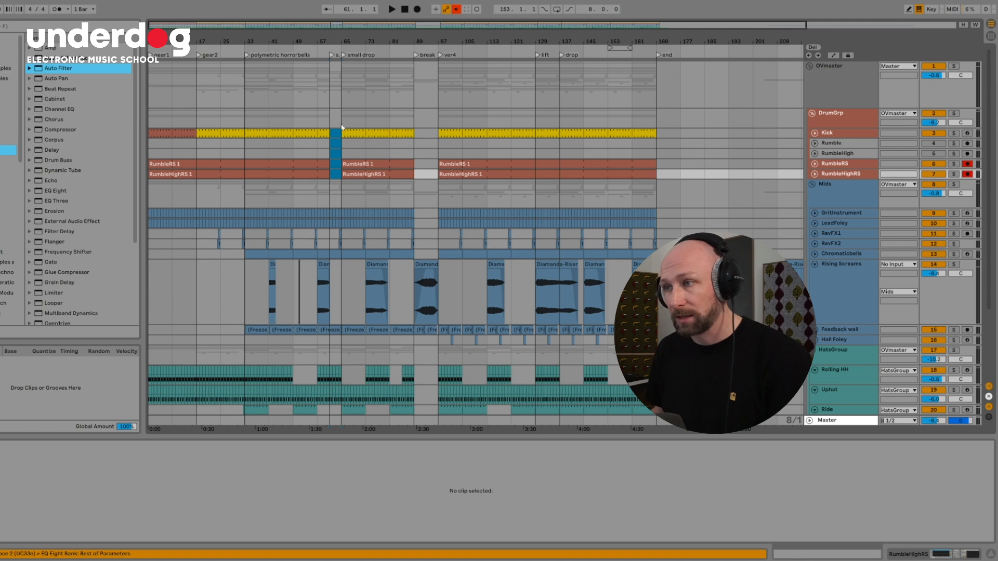
pyautogui.moveTo(339, 122); pyautogui.dragTo(405, 121)
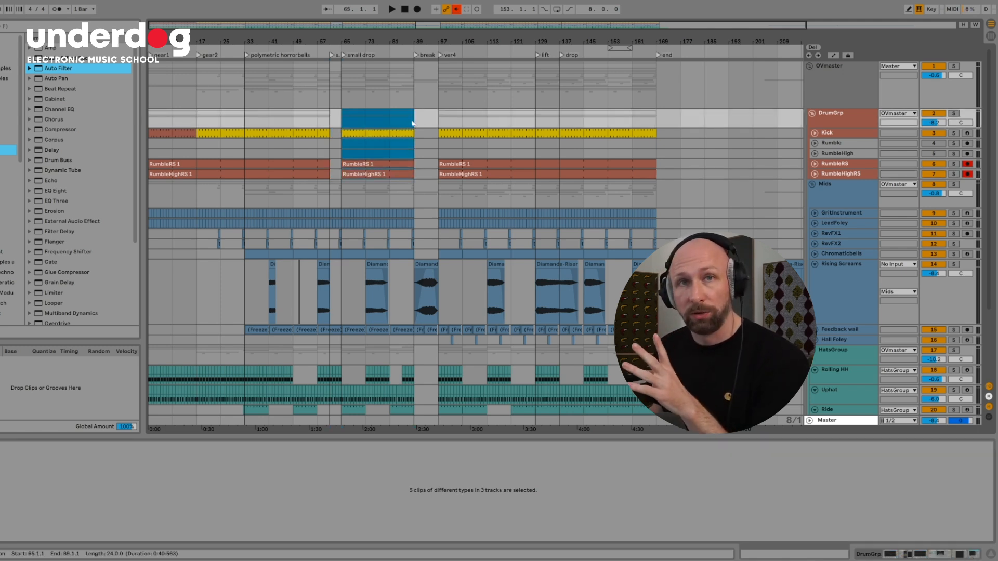
pyautogui.moveTo(416, 118); pyautogui.dragTo(434, 116)
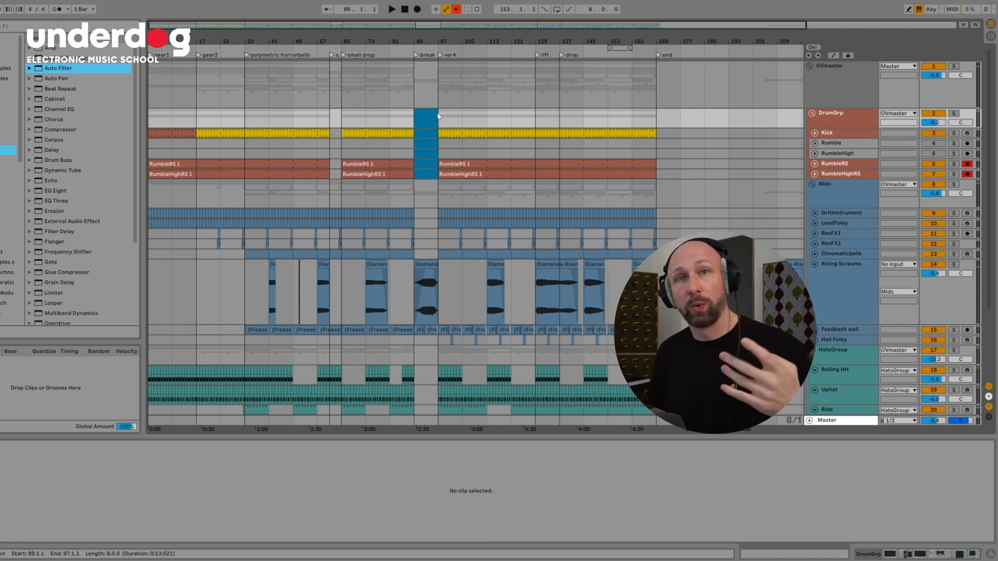
# Examine the Rising Screams riser in the break at bars 89 to 97 and the stretch from bar 97 to 121
pyautogui.scroll(-1, 438, 116)
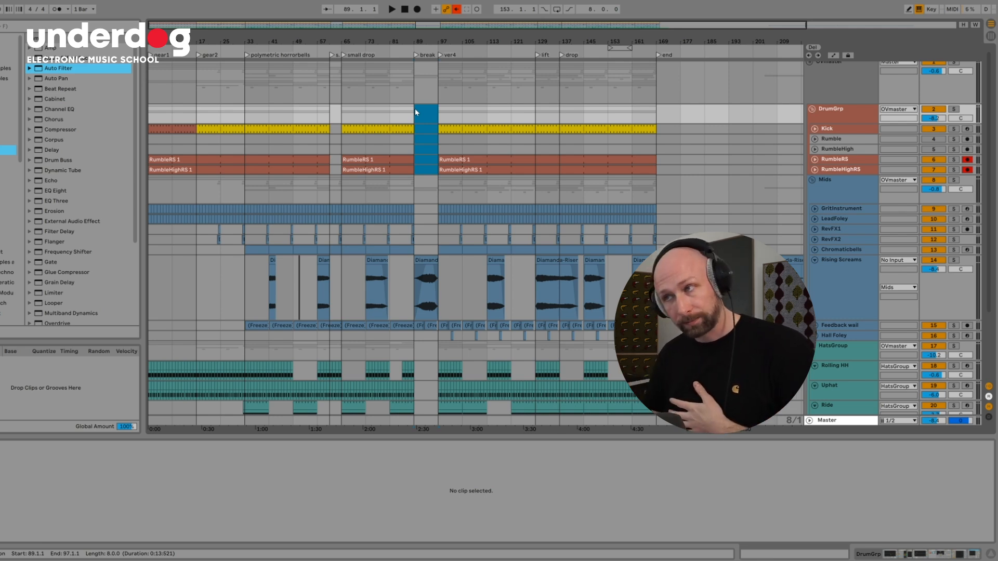
pyautogui.click(431, 284)
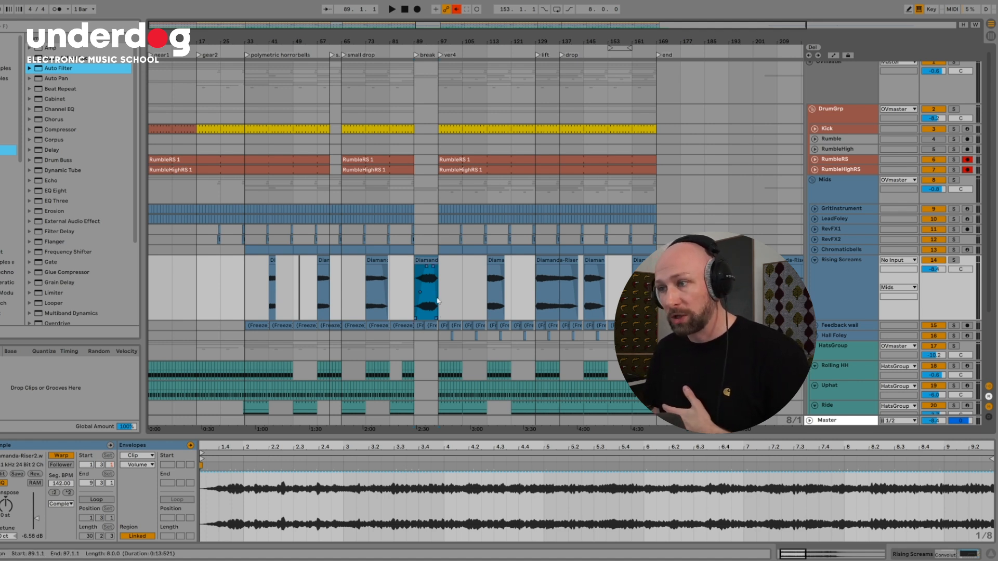
pyautogui.moveTo(439, 286); pyautogui.dragTo(504, 286)
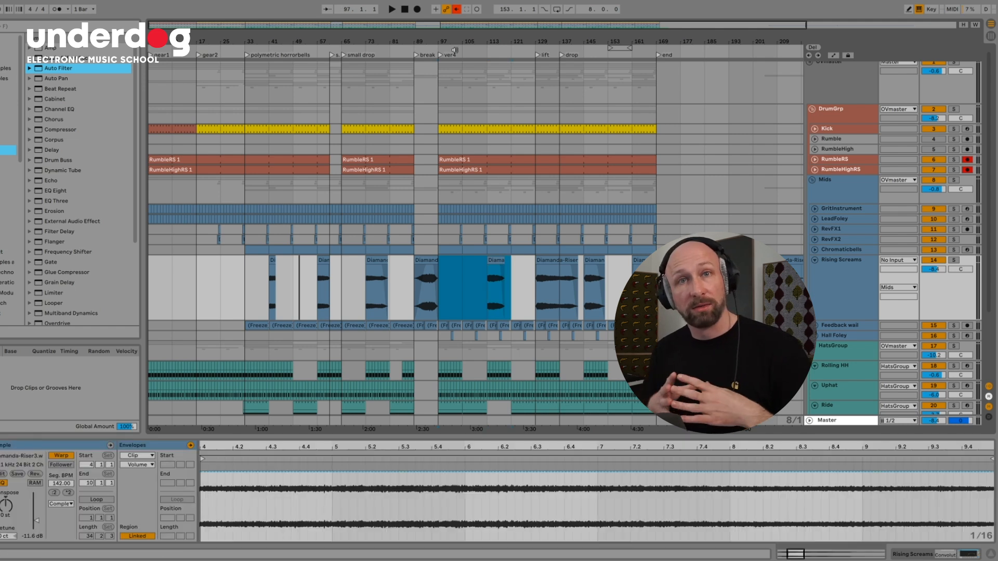
pyautogui.click(442, 280)
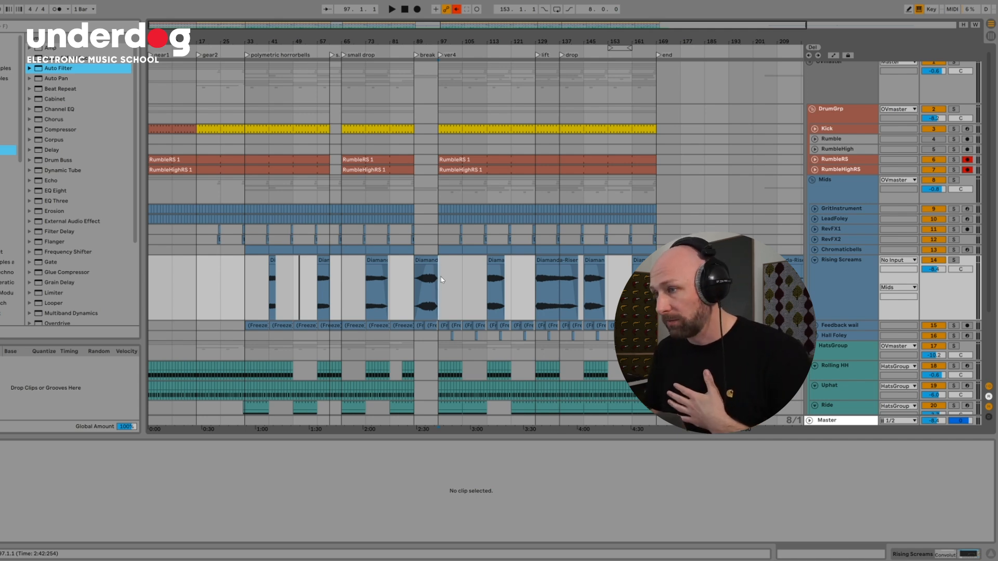
# Unfold the Hall Foley and Feedback wall tracks and delete the Feedback wall clips from bar 33 to 89
pyautogui.scroll(-5, 467, 253)
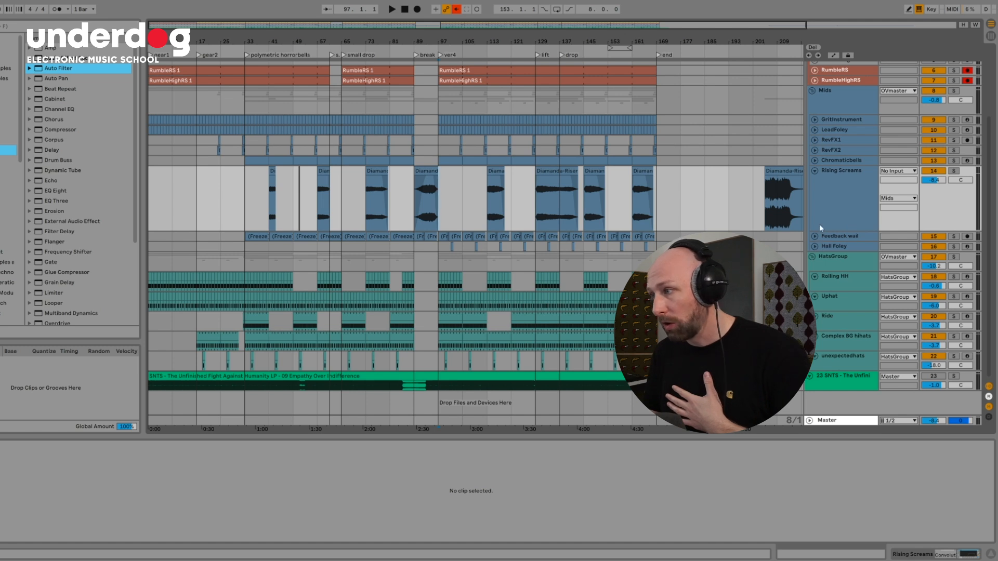
pyautogui.click(815, 247)
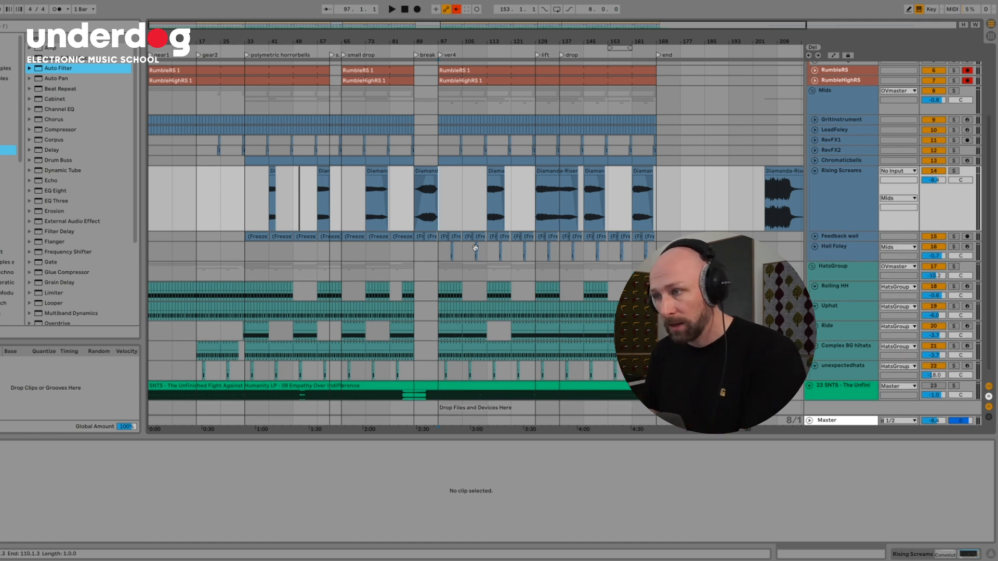
pyautogui.click(815, 236)
pyautogui.moveTo(245, 241); pyautogui.dragTo(415, 239)
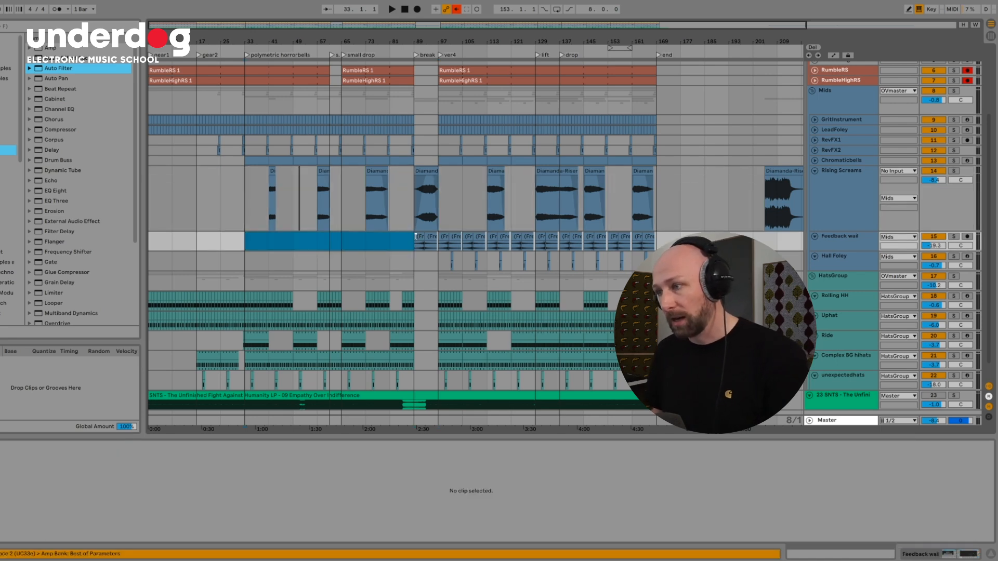
# Select the Feedback wall and Hall Foley clips from bar 89 to 169 and compare them with the other tracks
pyautogui.click(474, 252)
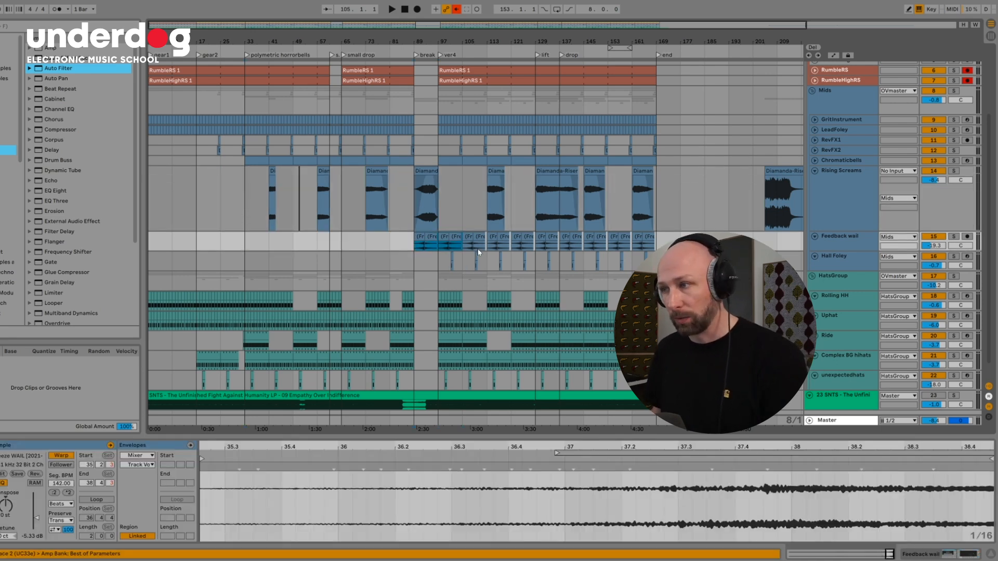
pyautogui.moveTo(656, 260); pyautogui.dragTo(415, 247)
pyautogui.scroll(3, 448, 271)
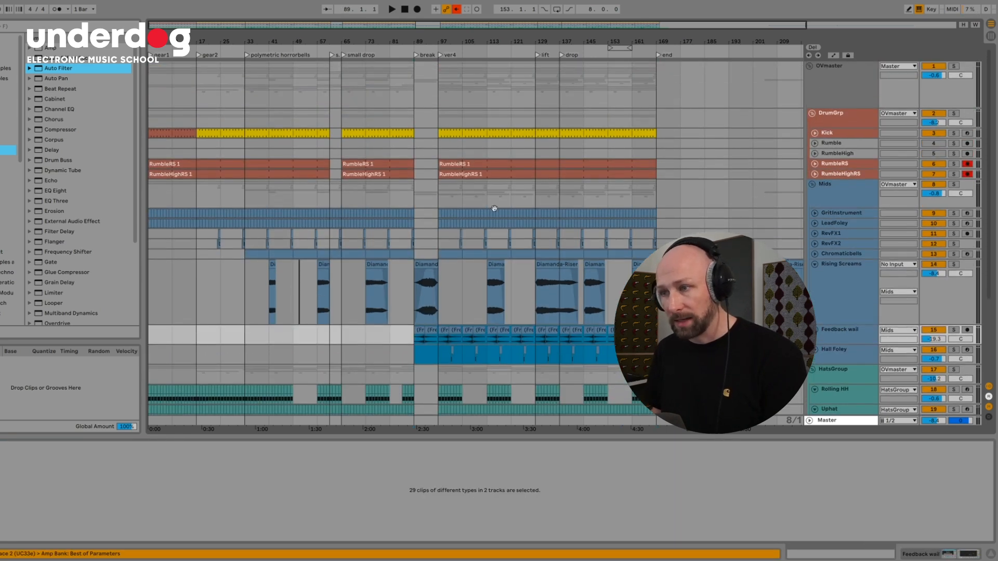
pyautogui.scroll(-4, 495, 206)
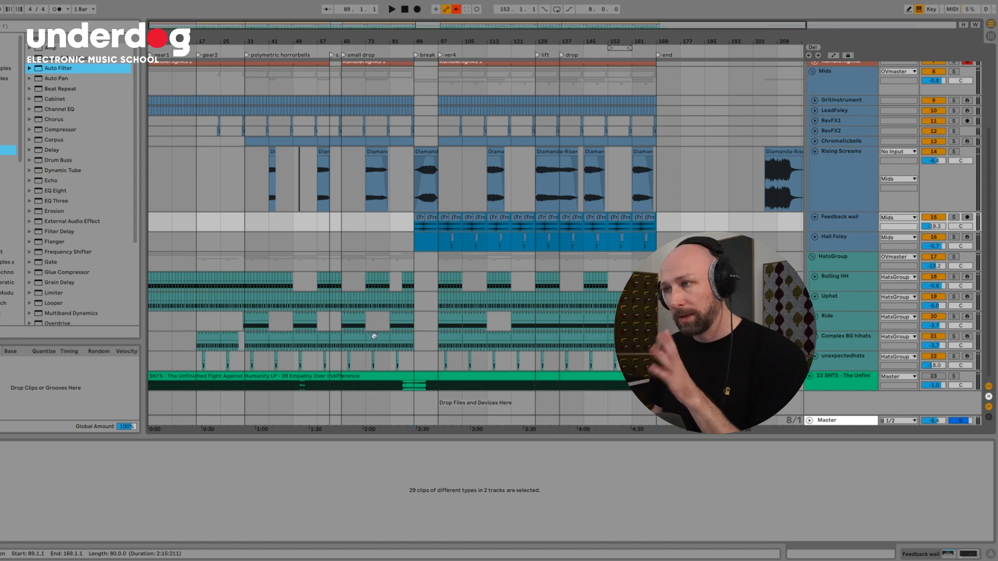
pyautogui.scroll(3, 535, 307)
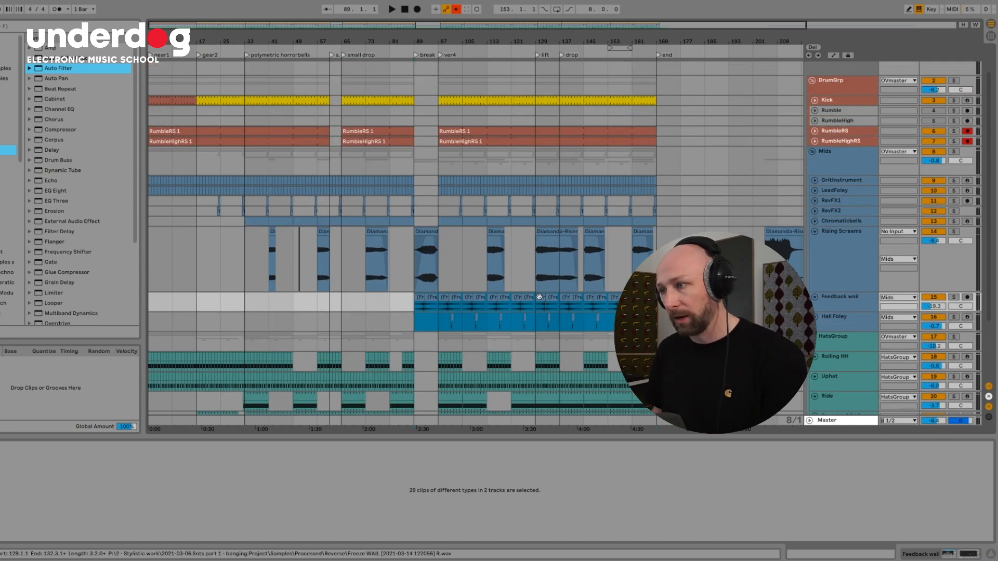
pyautogui.scroll(2, 539, 296)
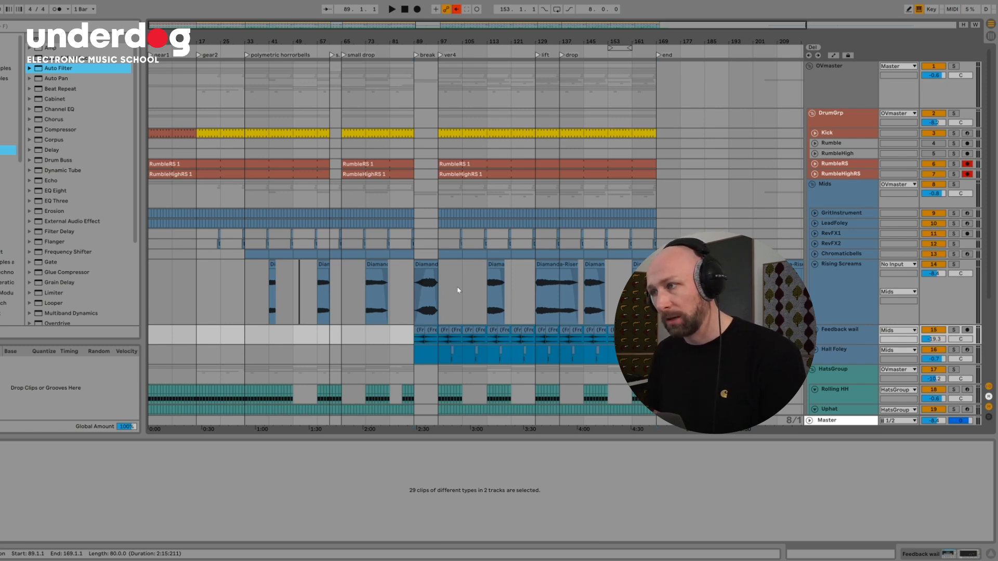
# Select the lift section from bar 129 to 137 across all tracks and show the automation lanes
pyautogui.click(537, 287)
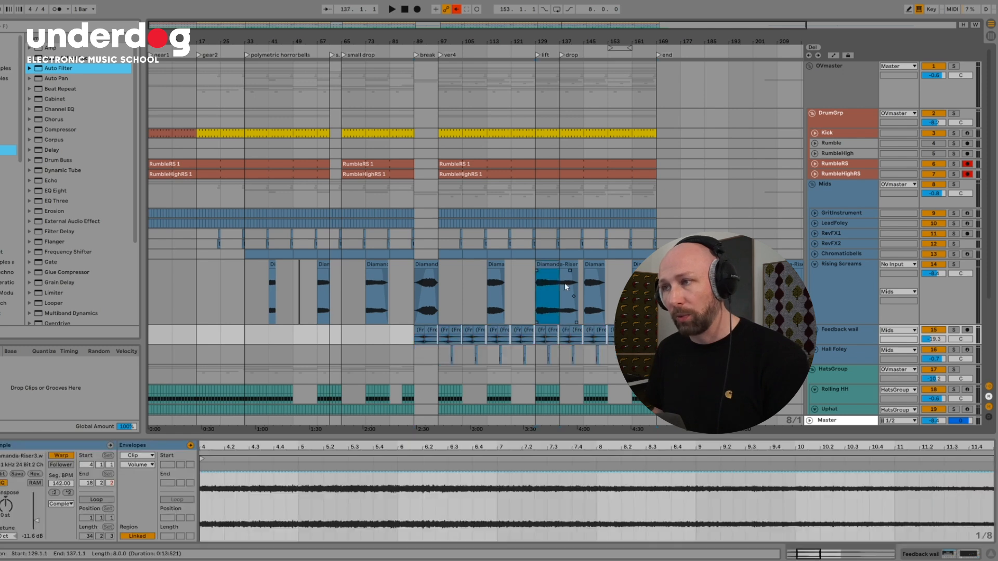
pyautogui.moveTo(536, 84); pyautogui.dragTo(557, 82)
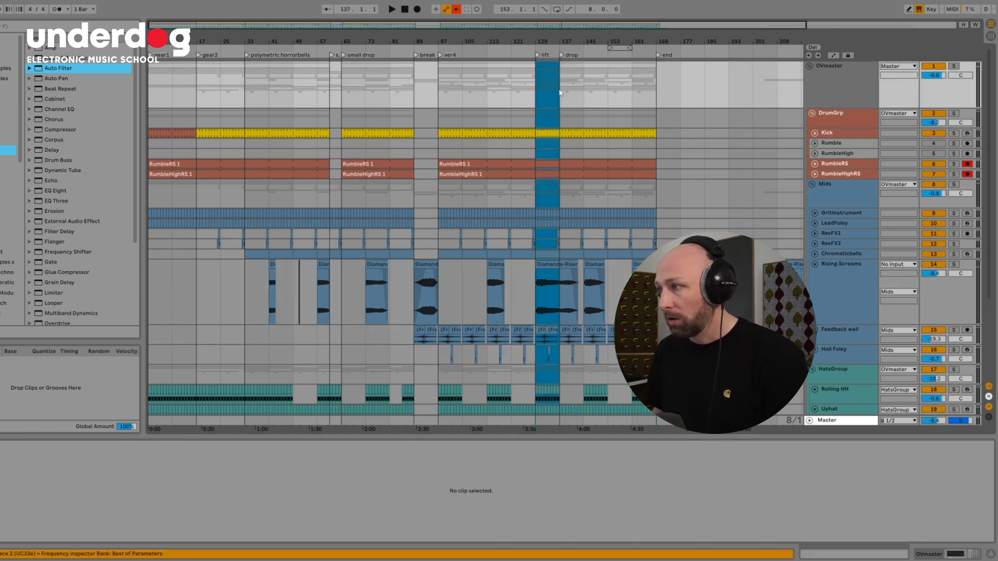
pyautogui.press('a')
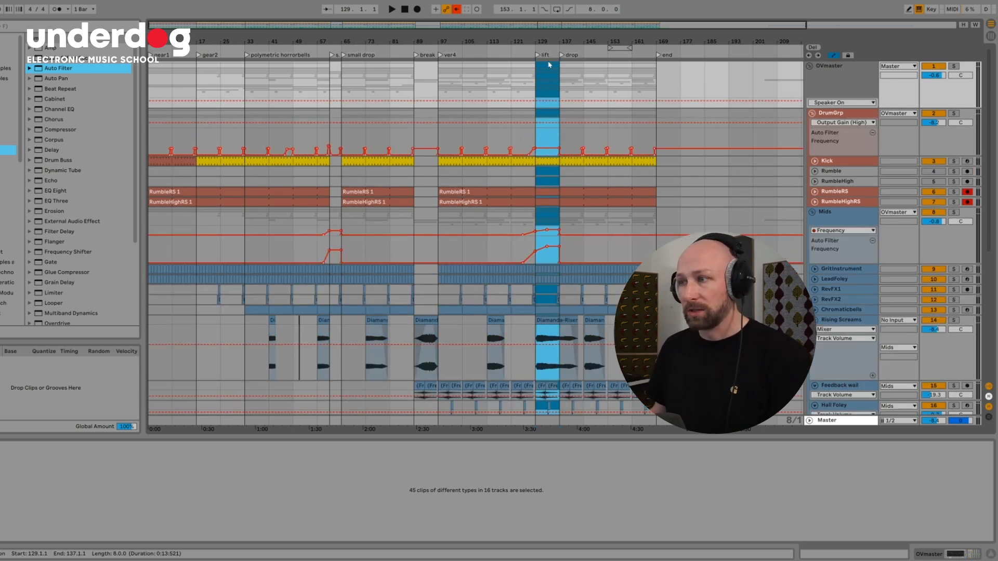
# Examine the filter frequency automation on DrumGrp, Mids and HatsGroup around the lift at bars 129 to 137
pyautogui.moveTo(532, 147); pyautogui.dragTo(556, 144)
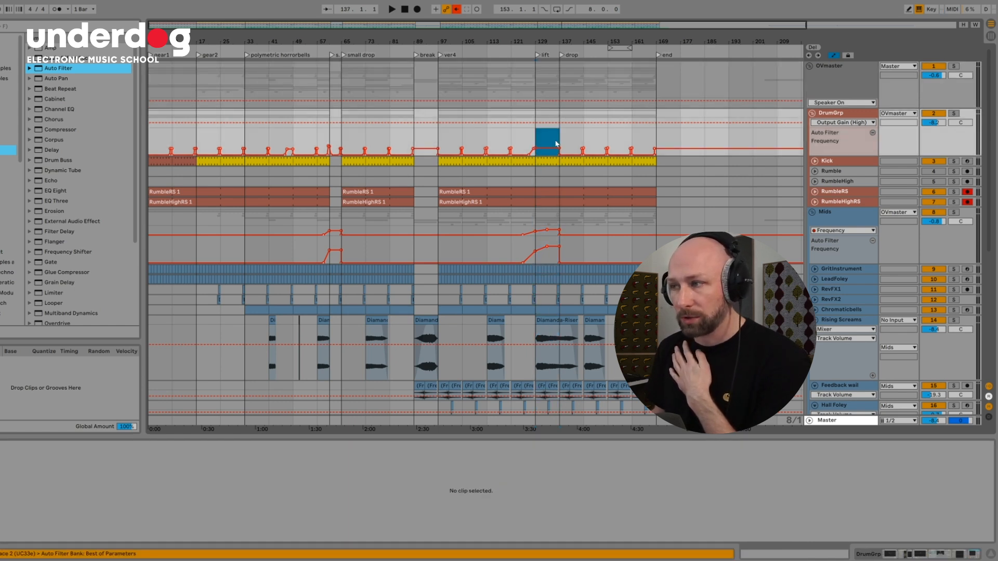
pyautogui.press('Down')
pyautogui.press('Up')
pyautogui.press('Down')
pyautogui.press('Down')
pyautogui.click(556, 172)
pyautogui.scroll(-6, 558, 173)
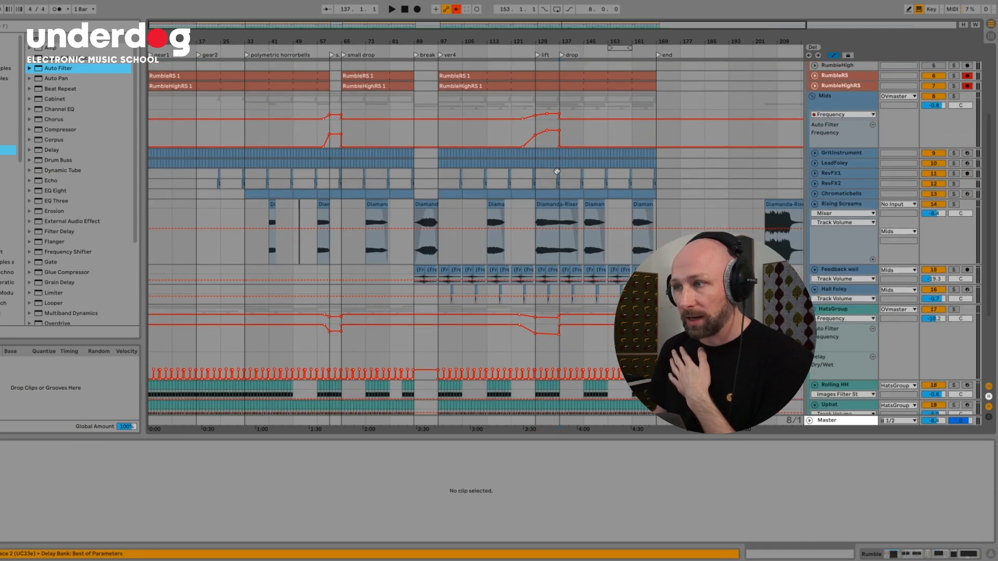
pyautogui.scroll(5, 557, 174)
pyautogui.scroll(1, 558, 174)
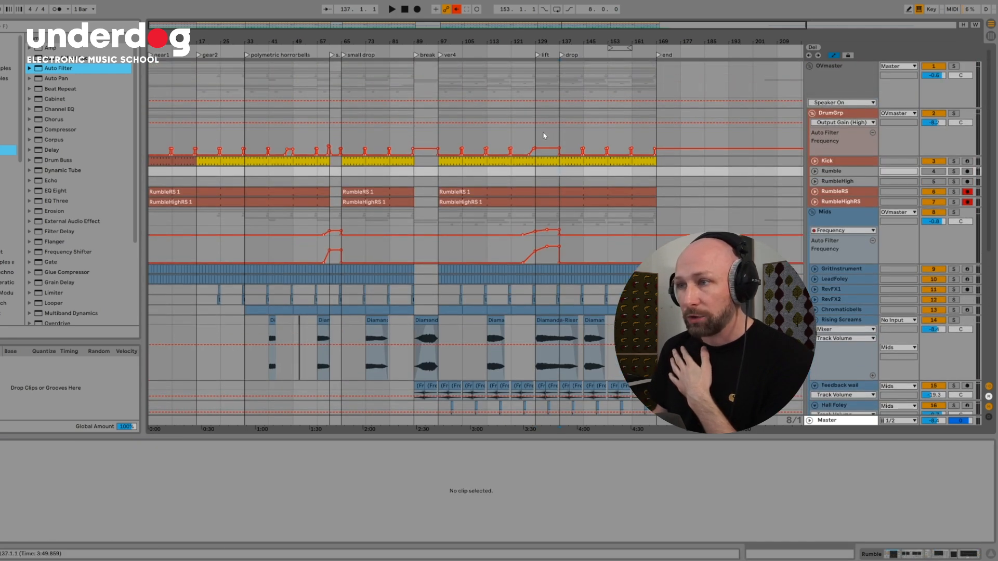
pyautogui.scroll(-1, 507, 130)
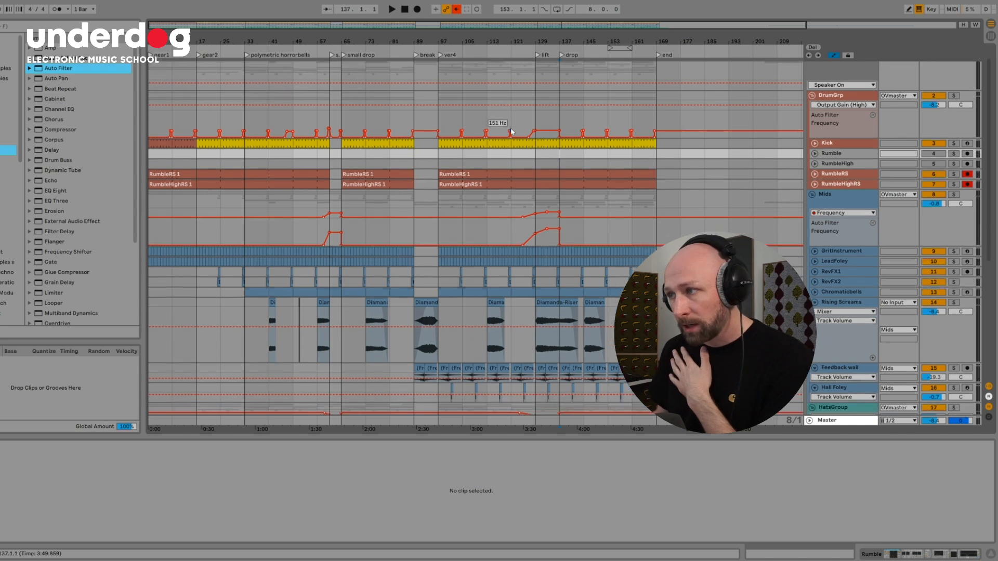
# Inspect the DrumGrp filter automation in the short break at bars 61 to 65 and select the DrumGrp track
pyautogui.click(335, 112)
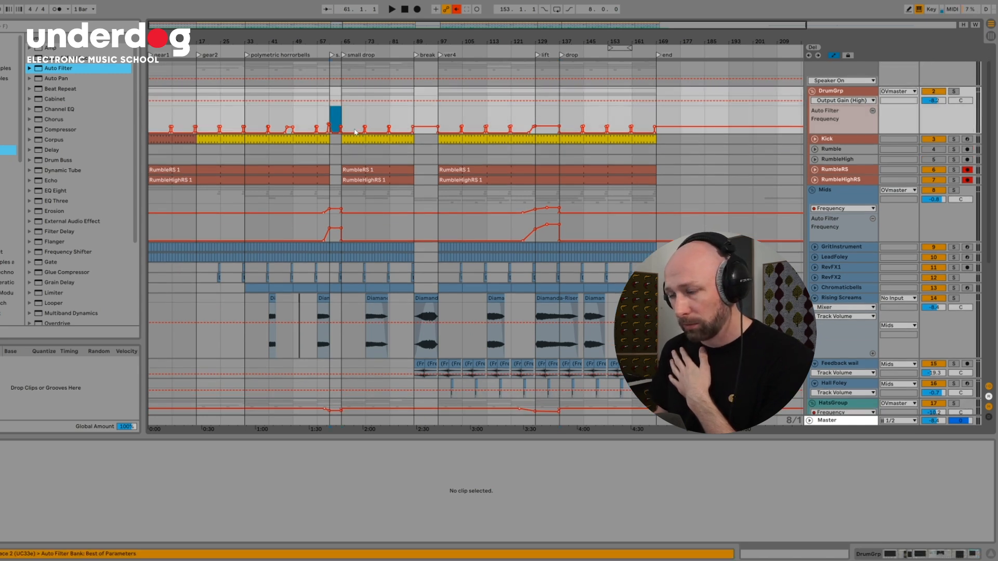
pyautogui.scroll(1, 335, 114)
pyautogui.click(836, 113)
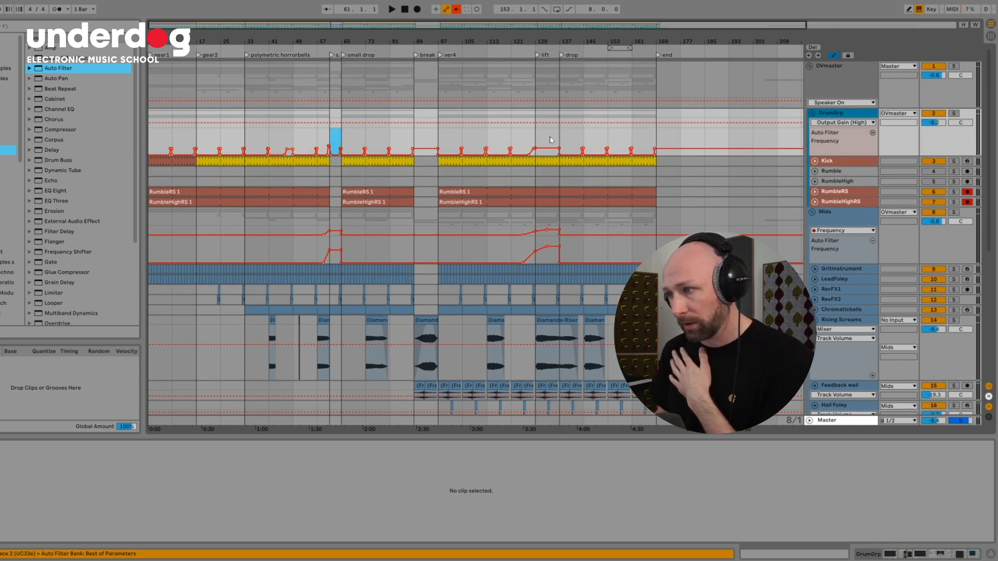
# Select the Mids group and examine its Auto Filter and frequency automation around the short break and the lift
pyautogui.scroll(-2, 552, 138)
pyautogui.click(562, 188)
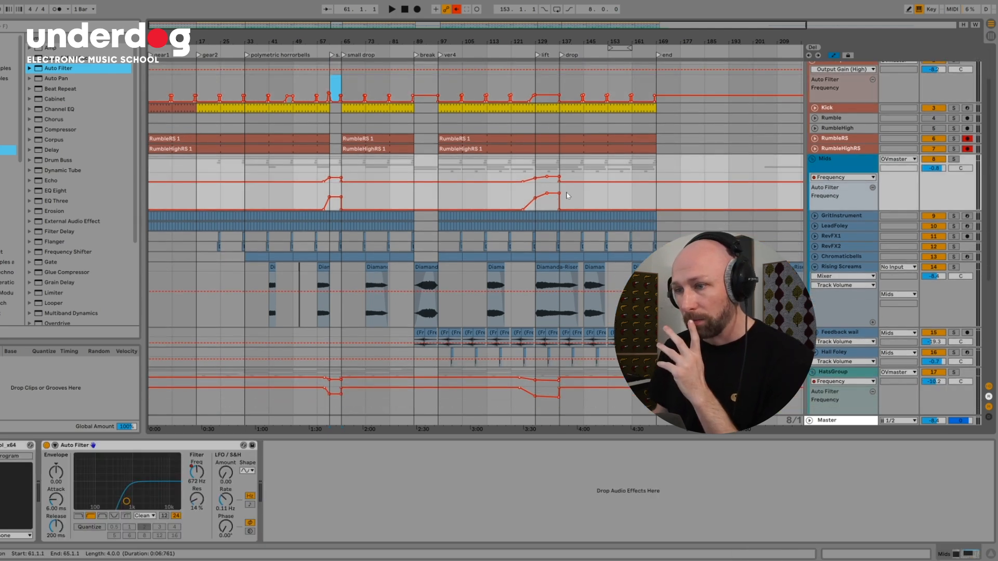
pyautogui.moveTo(524, 211)
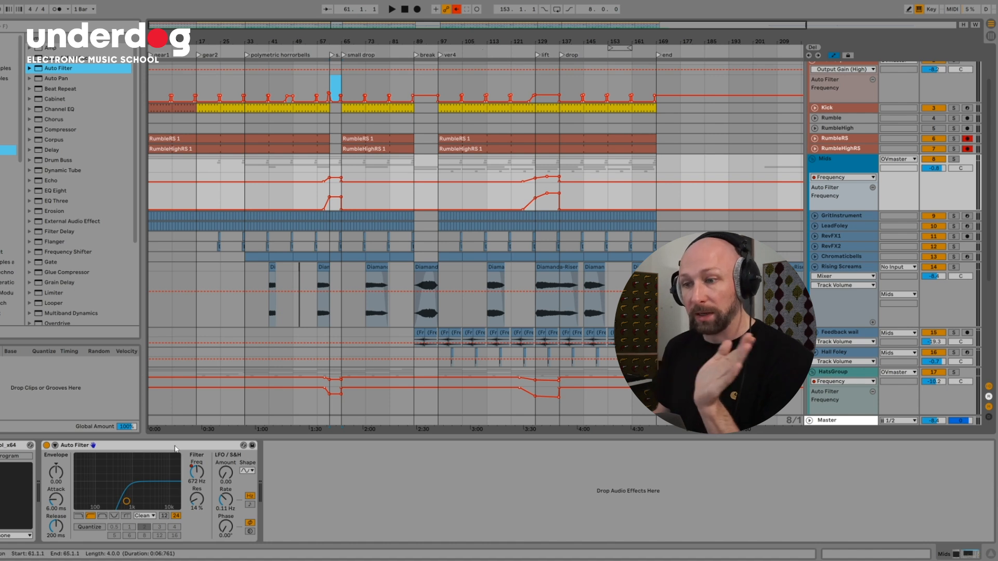
pyautogui.click(196, 447)
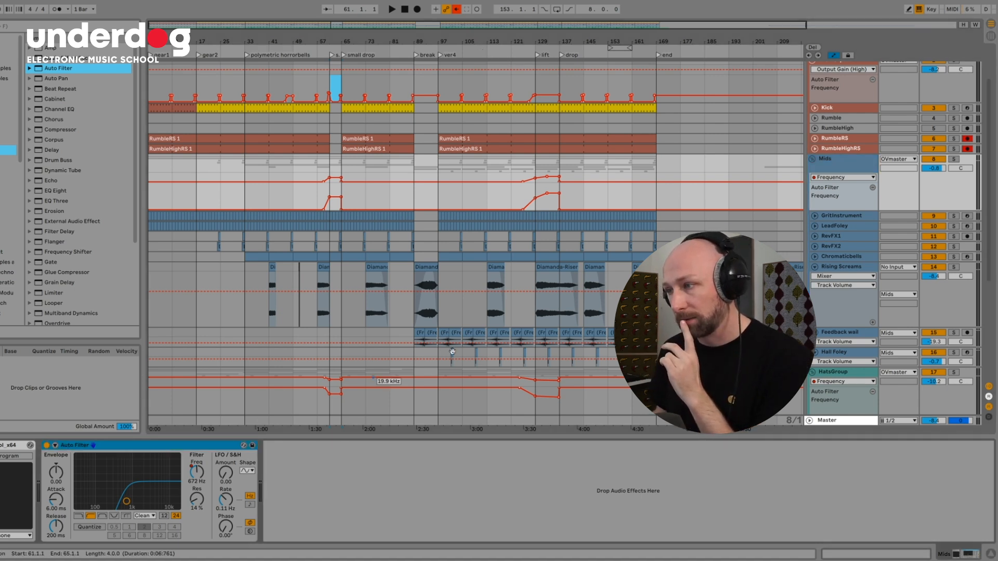
pyautogui.scroll(-1, 545, 202)
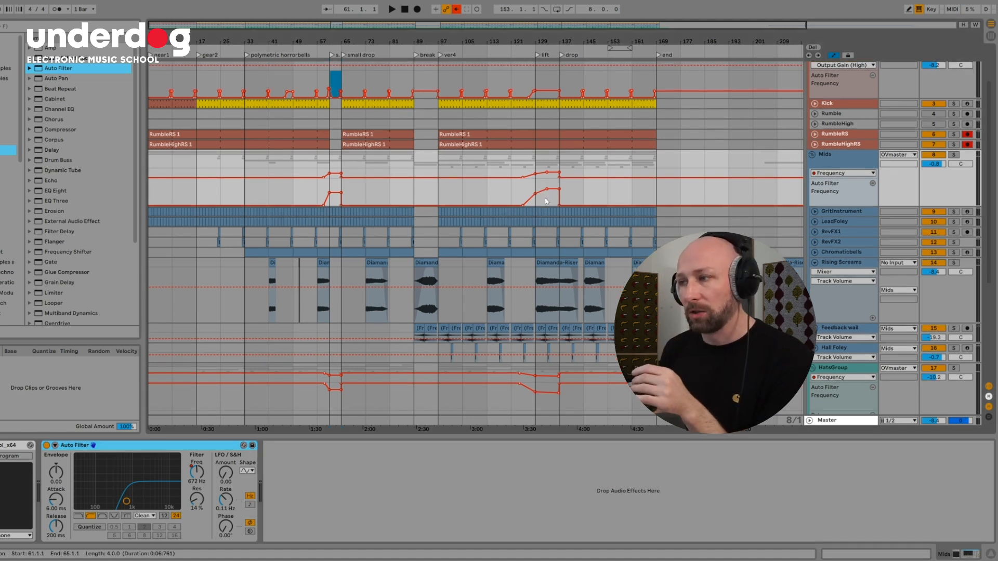
# Select HatsGroup and compare its Auto Filter frequency automation in the short break and lift with the other groups
pyautogui.scroll(-2, 546, 202)
pyautogui.scroll(-8, 545, 198)
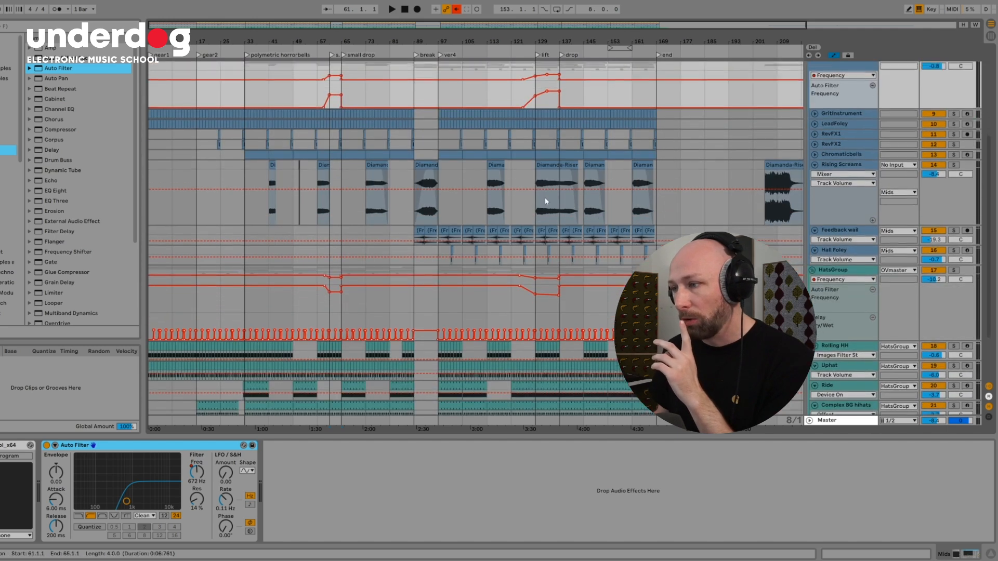
pyautogui.click(836, 267)
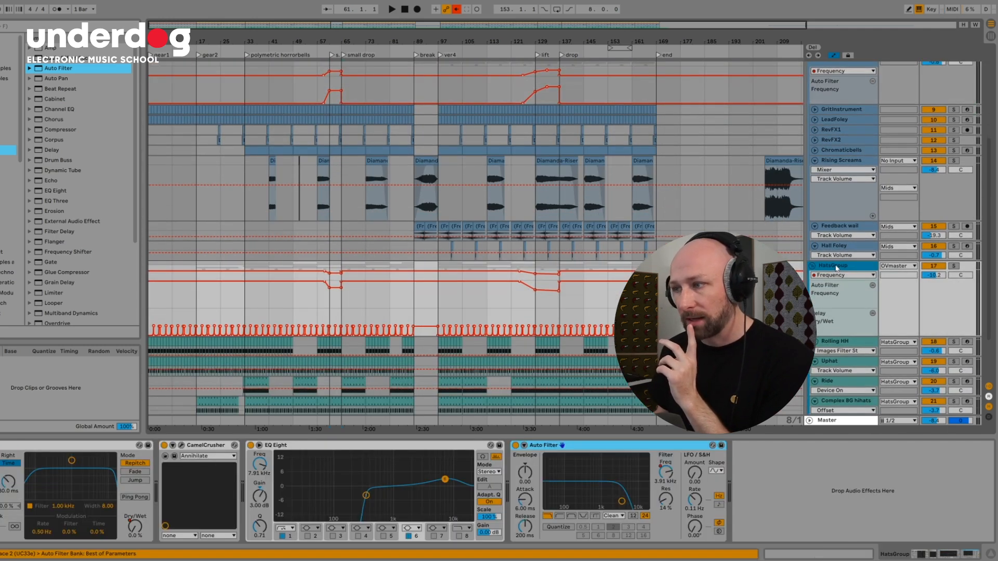
pyautogui.moveTo(539, 291)
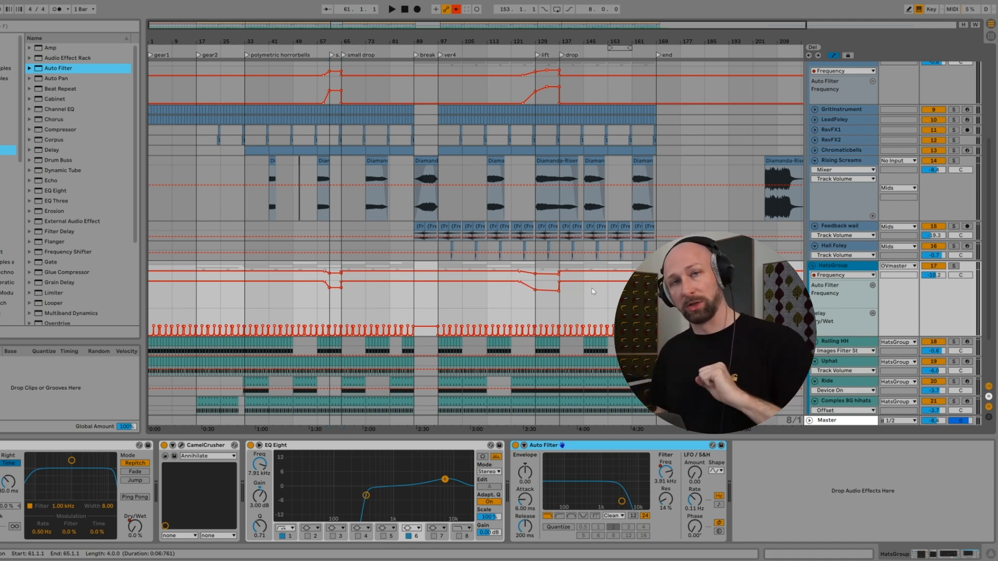
pyautogui.scroll(4, 598, 291)
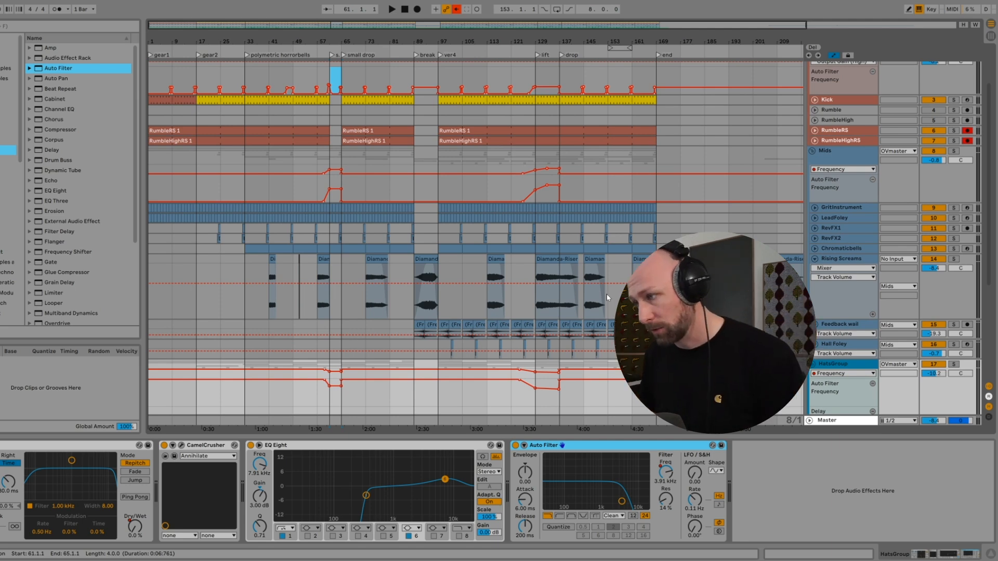
pyautogui.scroll(-6, 607, 298)
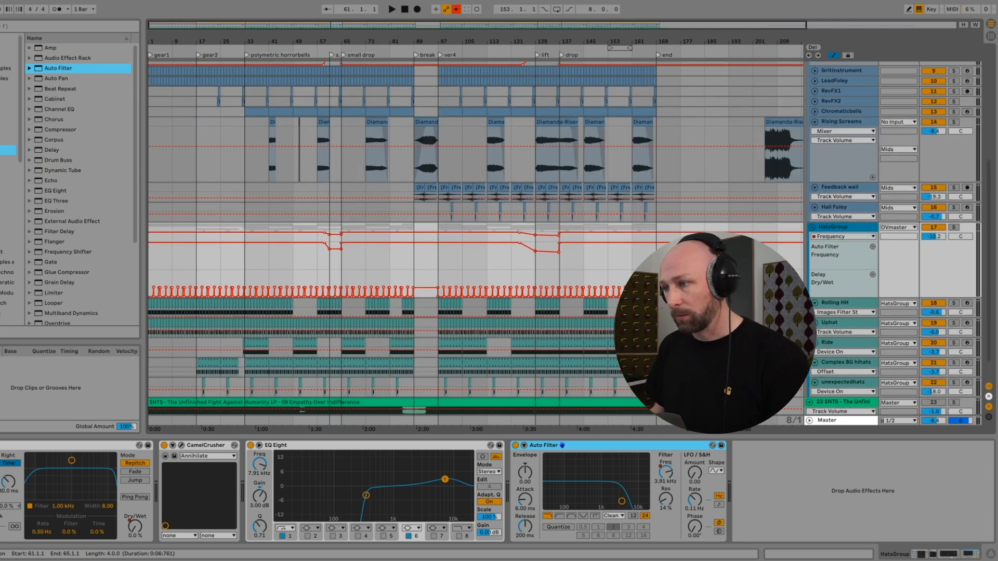
pyautogui.scroll(5, 580, 271)
pyautogui.scroll(-5, 580, 271)
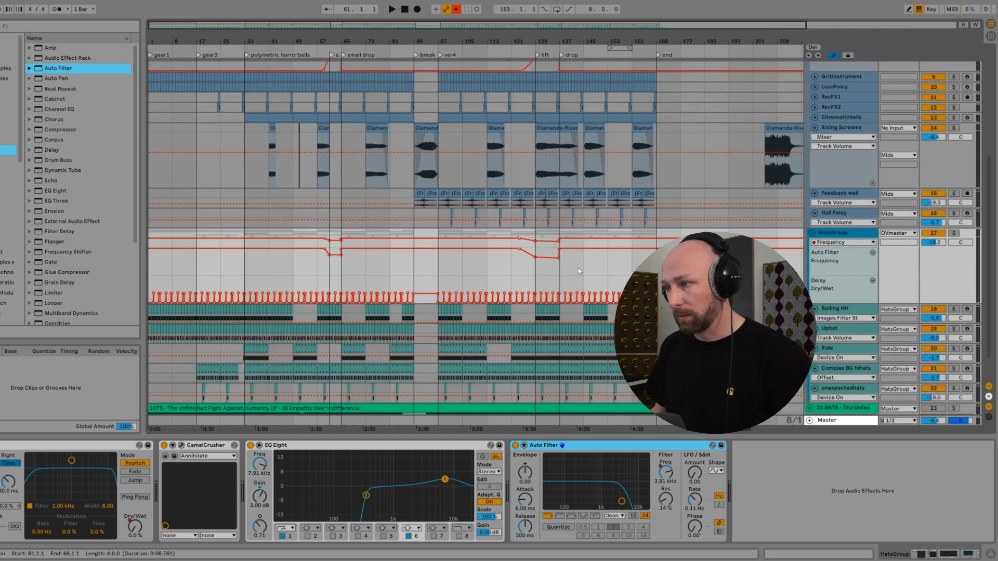
pyautogui.scroll(-2, 580, 271)
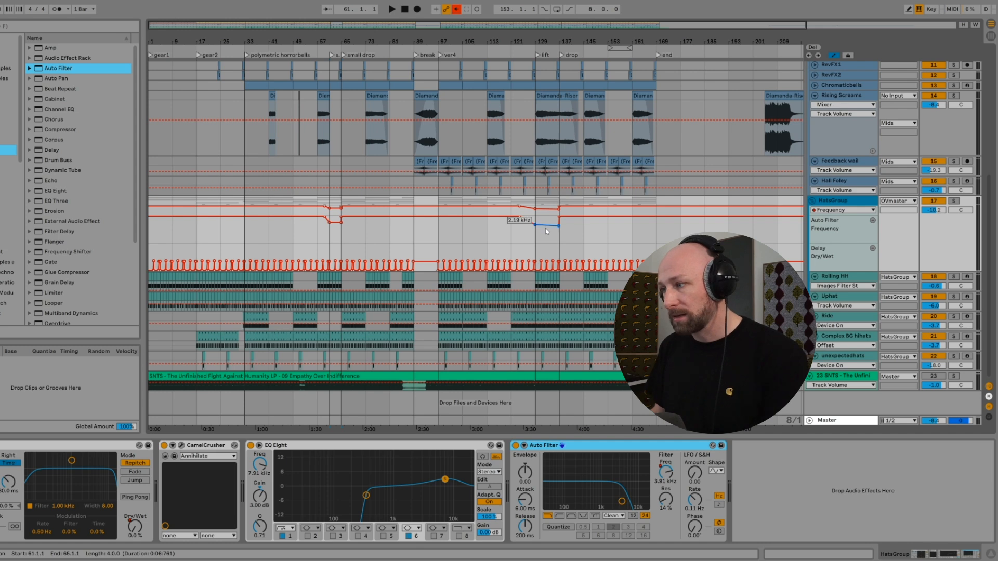
# Loop the full arrangement from bar 1 for 172 bars and play it from the start
pyautogui.click(634, 318)
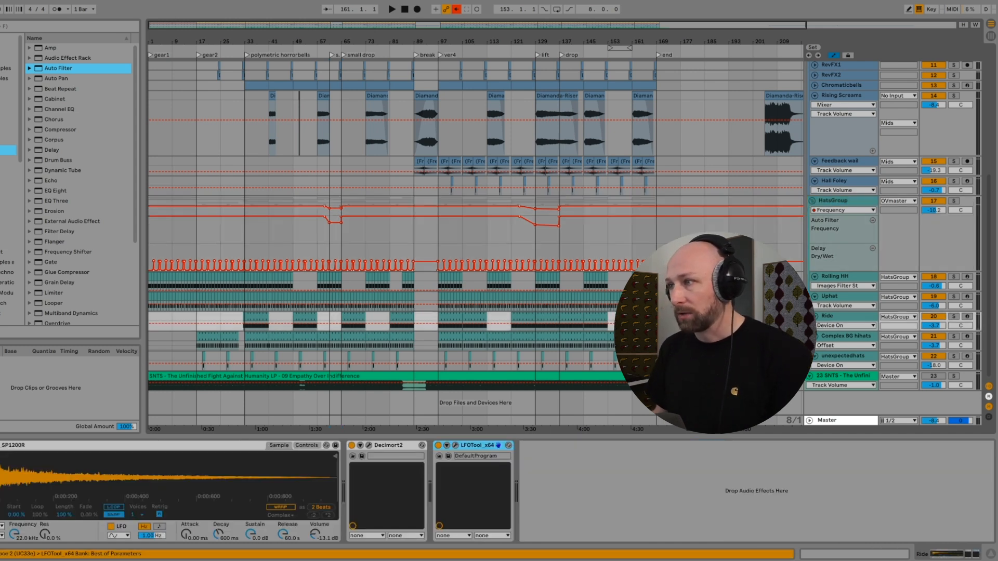
pyautogui.scroll(14, 475, 237)
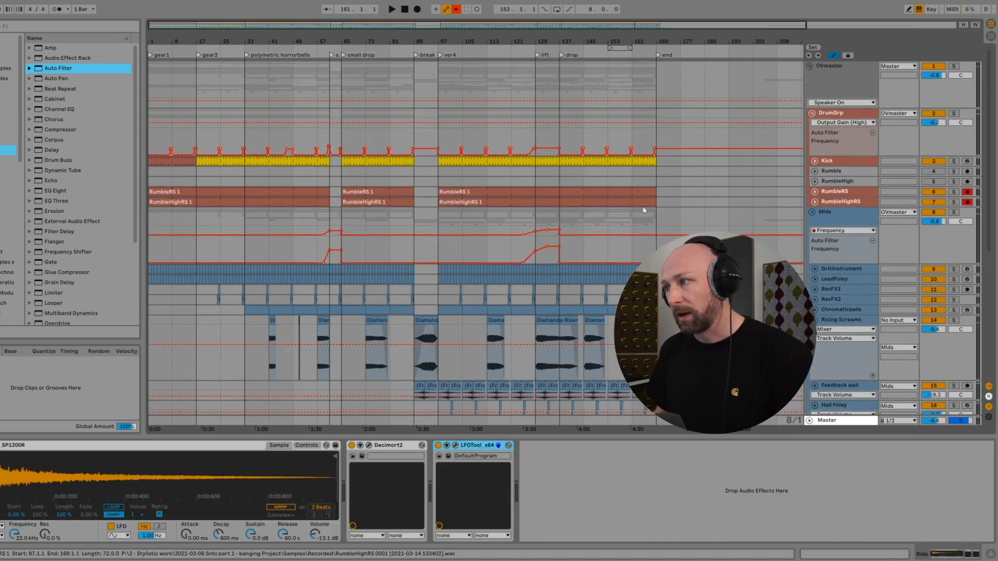
pyautogui.click(667, 190)
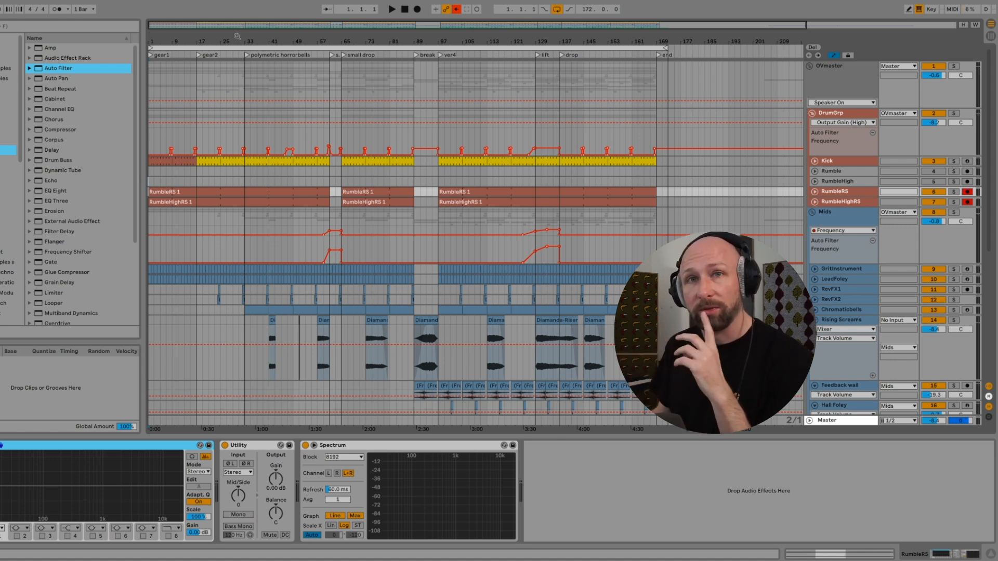
pyautogui.moveTo(237, 36)
pyautogui.mouseDown()
pyautogui.moveTo(210, 30)
pyautogui.moveTo(160, 43)
pyautogui.mouseUp()
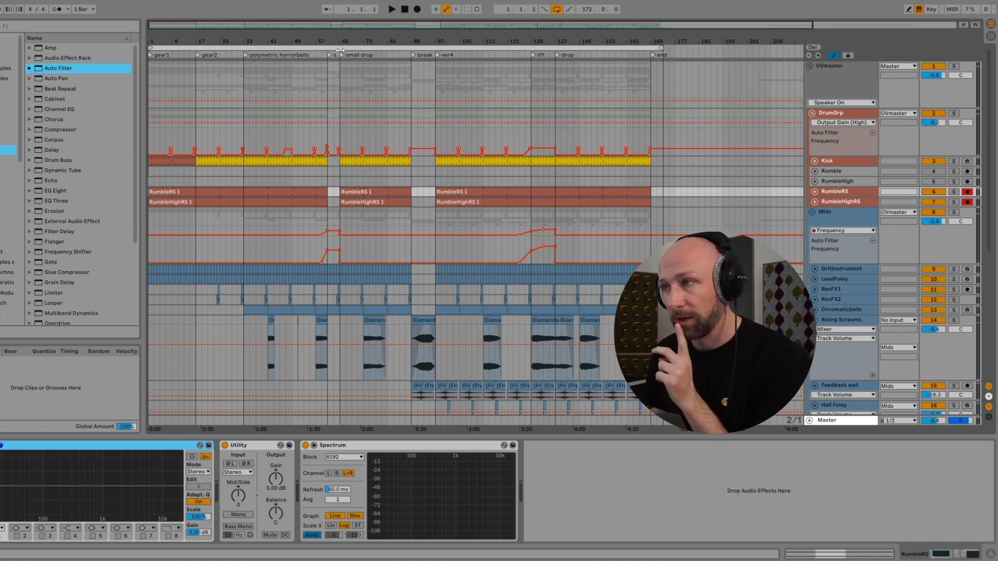
pyautogui.press('space')
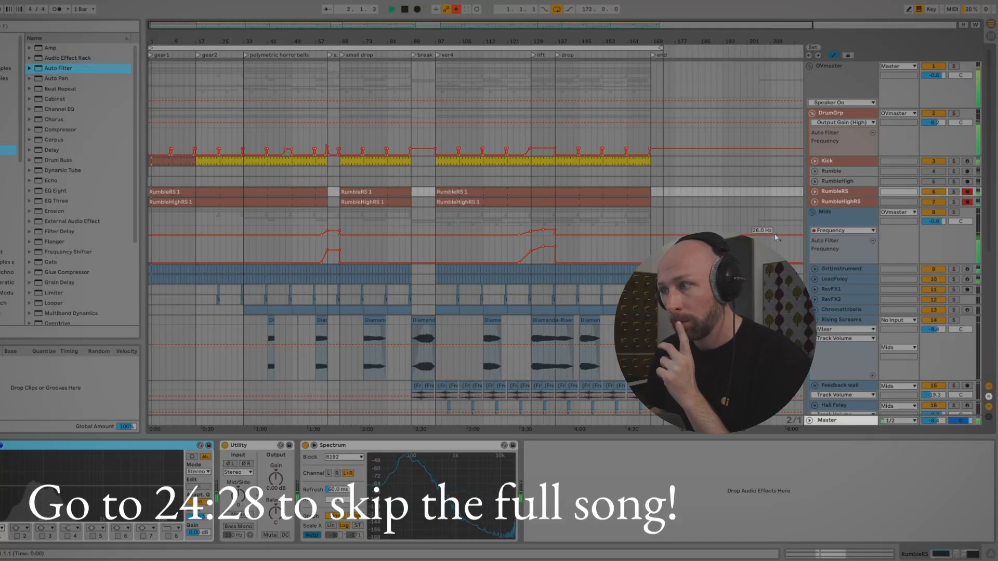
pyautogui.moveTo(150, 38); pyautogui.dragTo(151, 49)
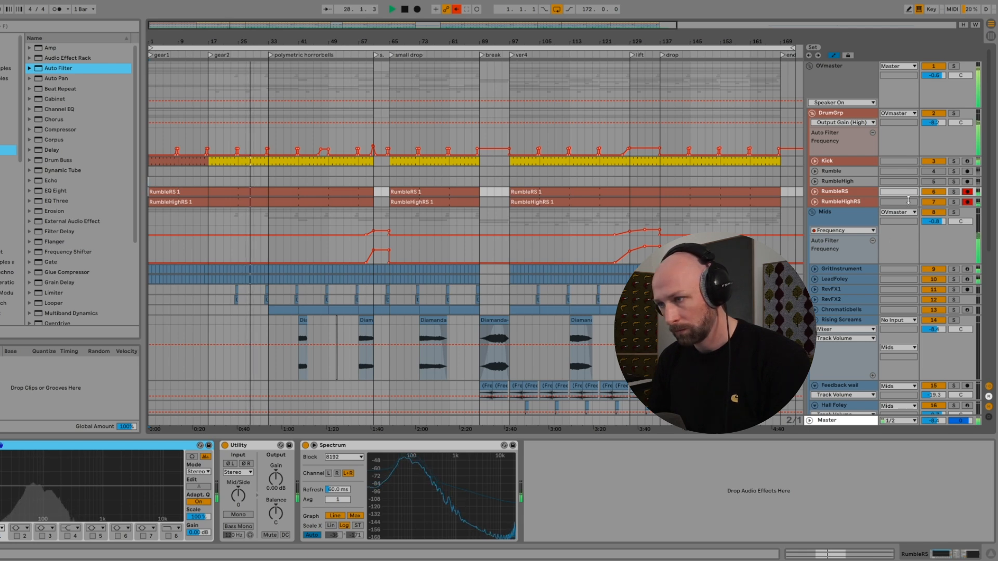
# Unfold all tracks to show their clips, and hide the automation lanes and the device view
pyautogui.click(815, 289)
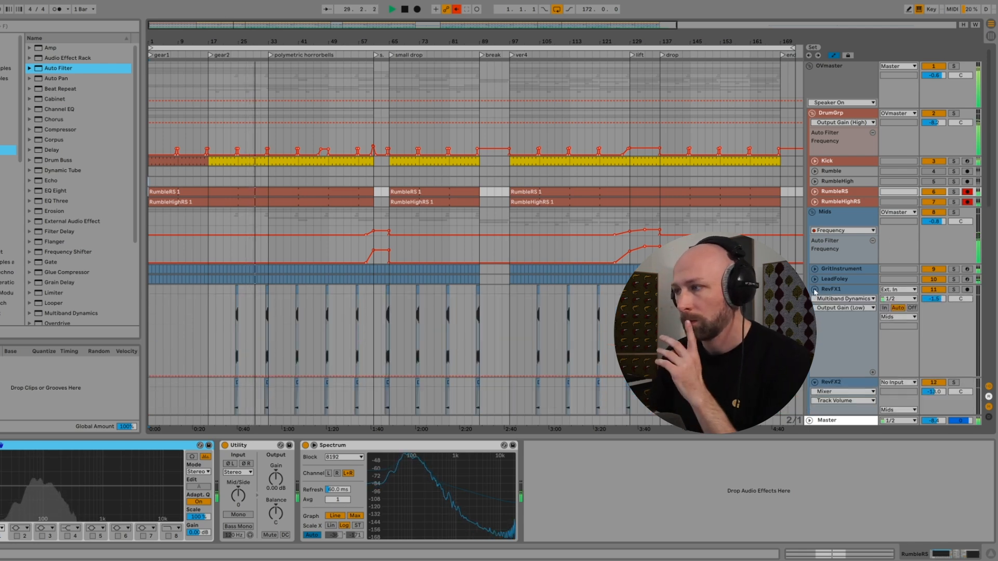
pyautogui.click(815, 289)
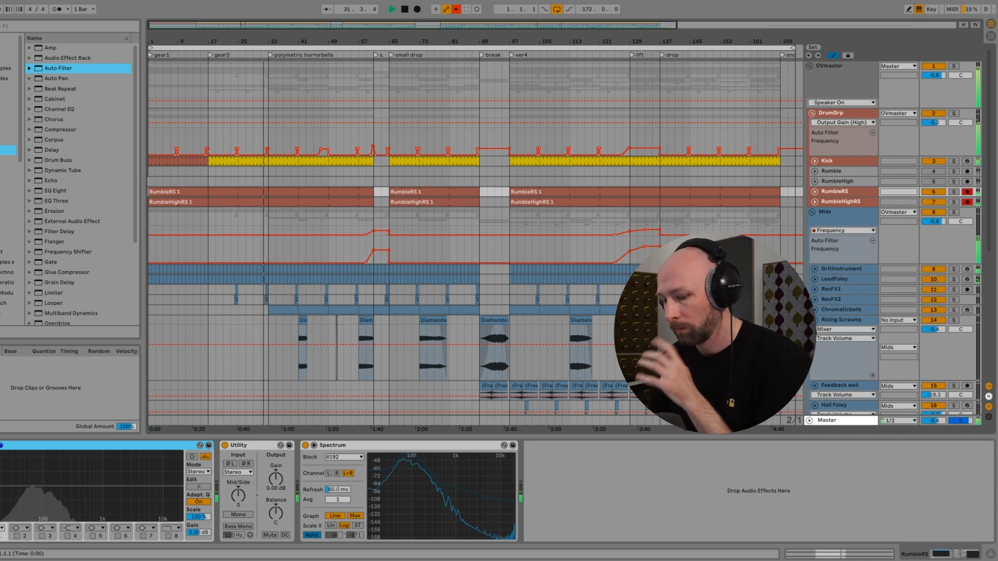
pyautogui.hotkey('ctrl', 'alt', 'u')
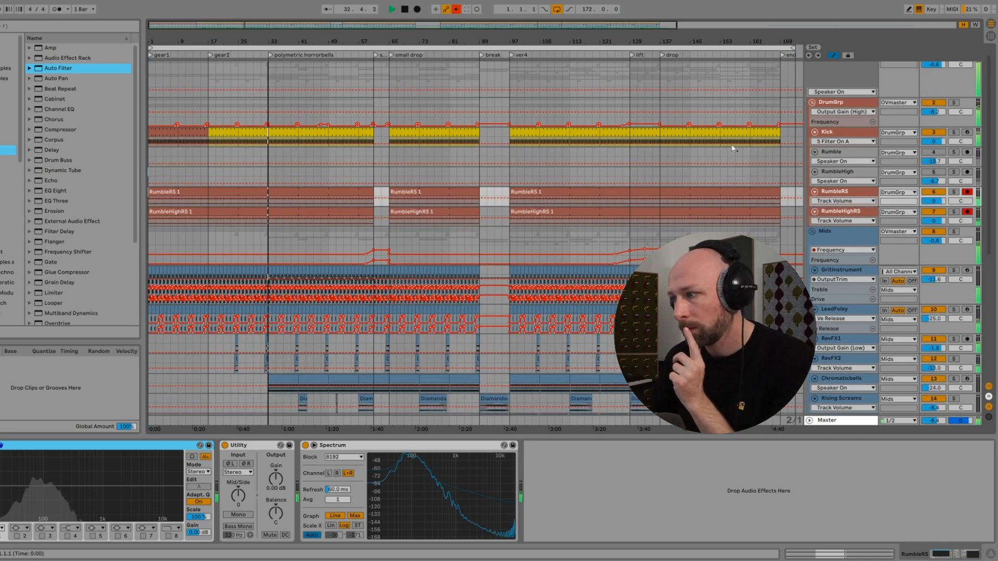
pyautogui.hotkey('ctrl', 'alt', 'u')
pyautogui.scroll(-4, 507, 232)
pyautogui.scroll(-6, 513, 245)
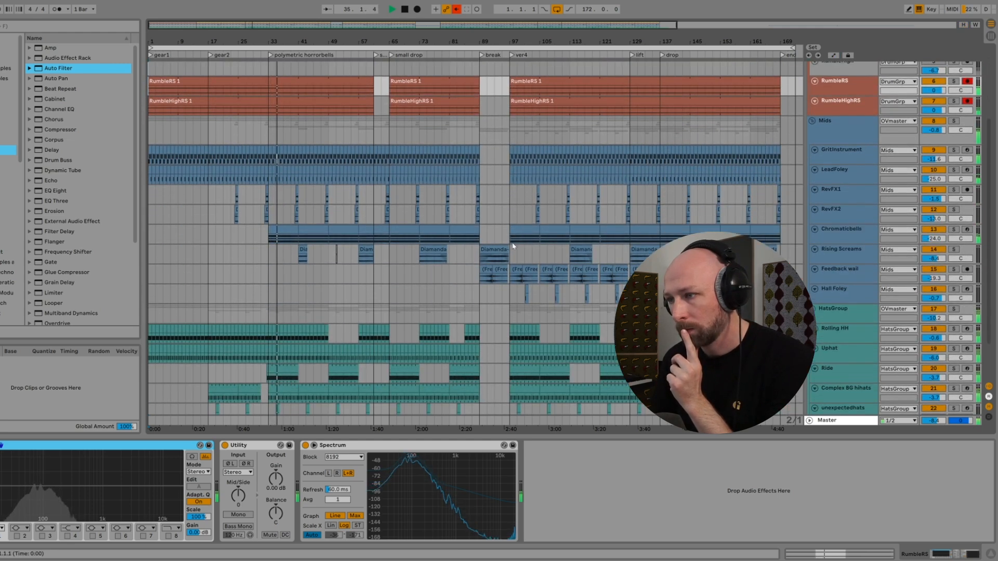
pyautogui.scroll(3, 510, 245)
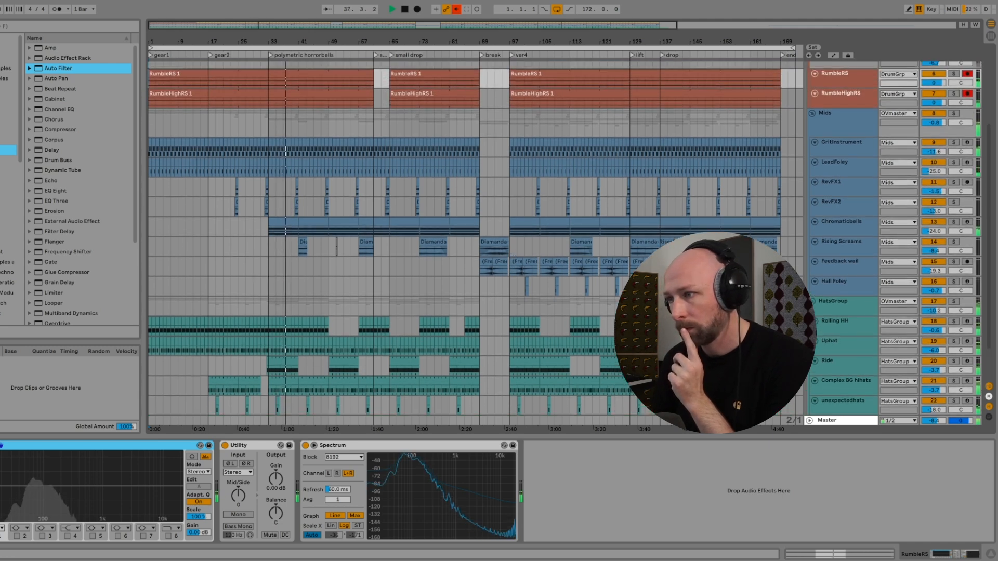
pyautogui.hotkey('ctrl', 'alt', 'l')
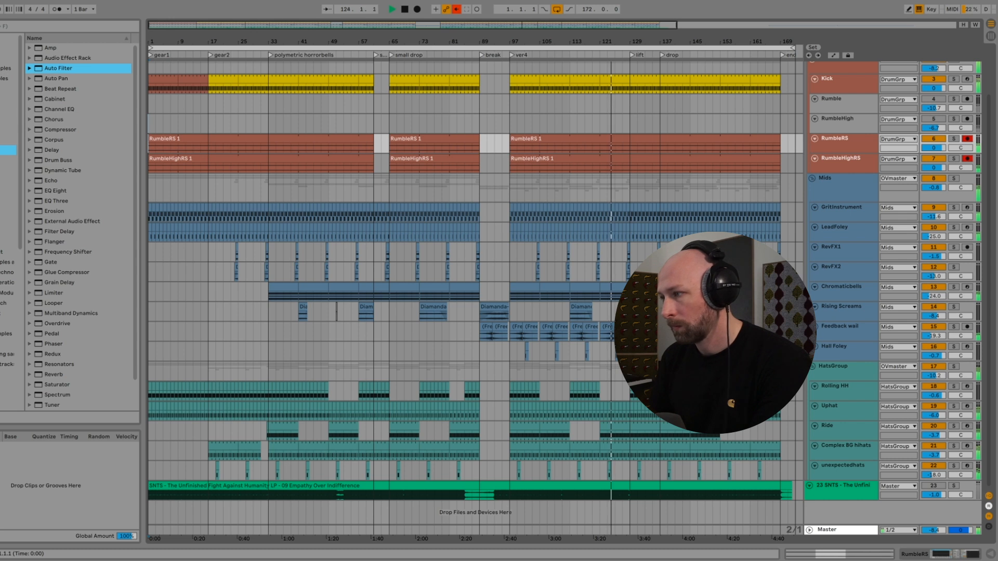
# Select HatsGroup and show the automation lanes to inspect the filter automation in the lift at bar 133
pyautogui.click(841, 287)
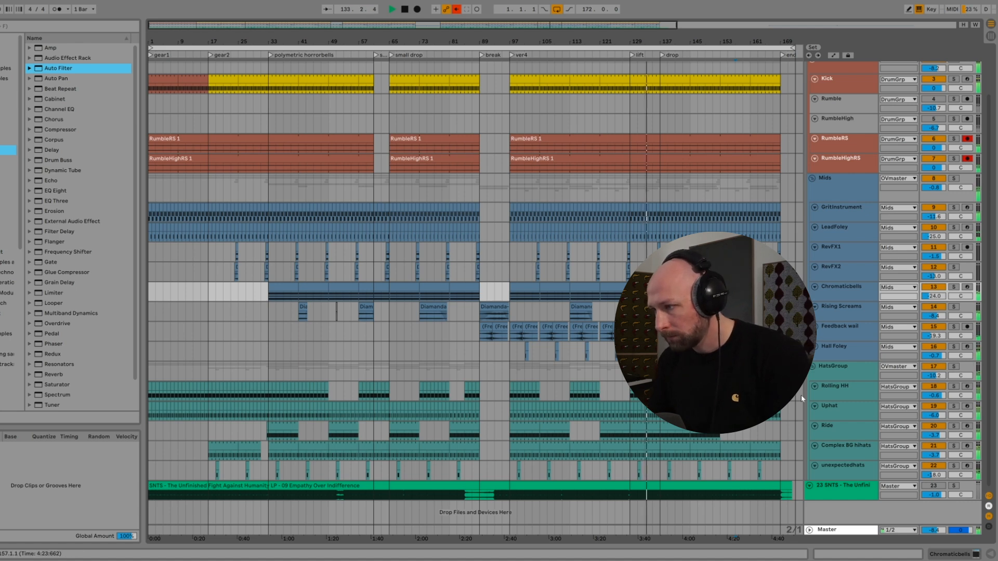
pyautogui.click(832, 372)
pyautogui.press('a')
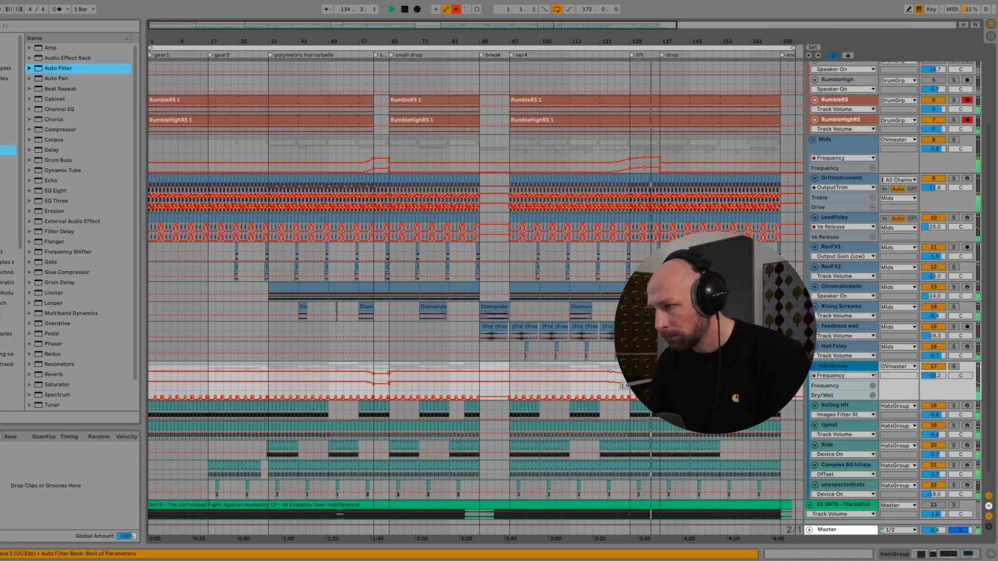
pyautogui.click(645, 382)
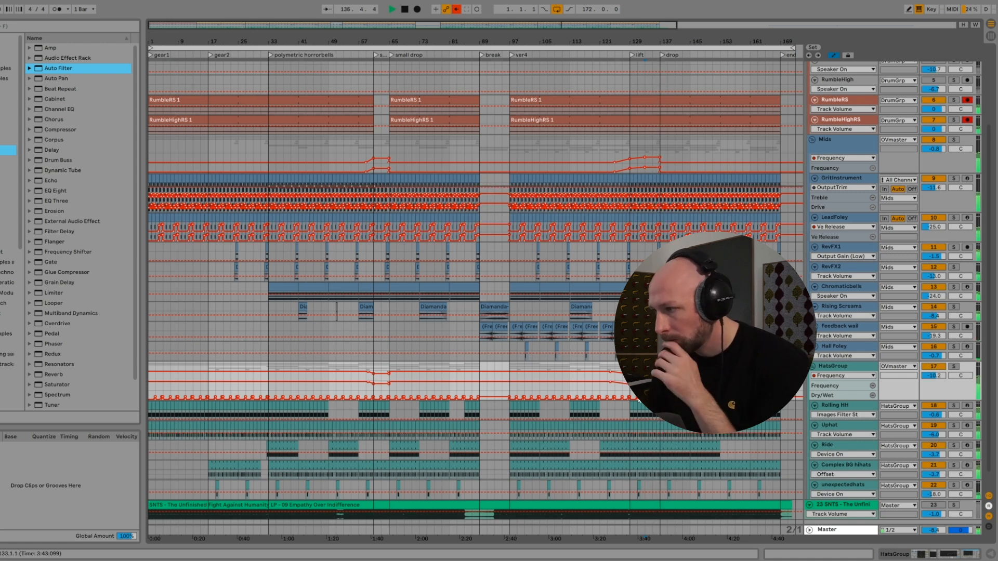
pyautogui.press('a')
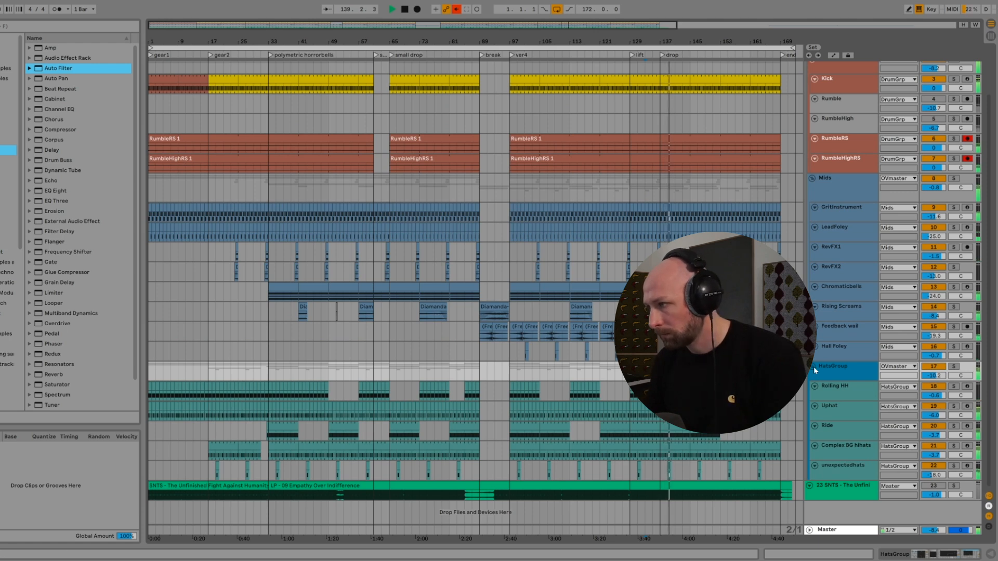
pyautogui.press('a')
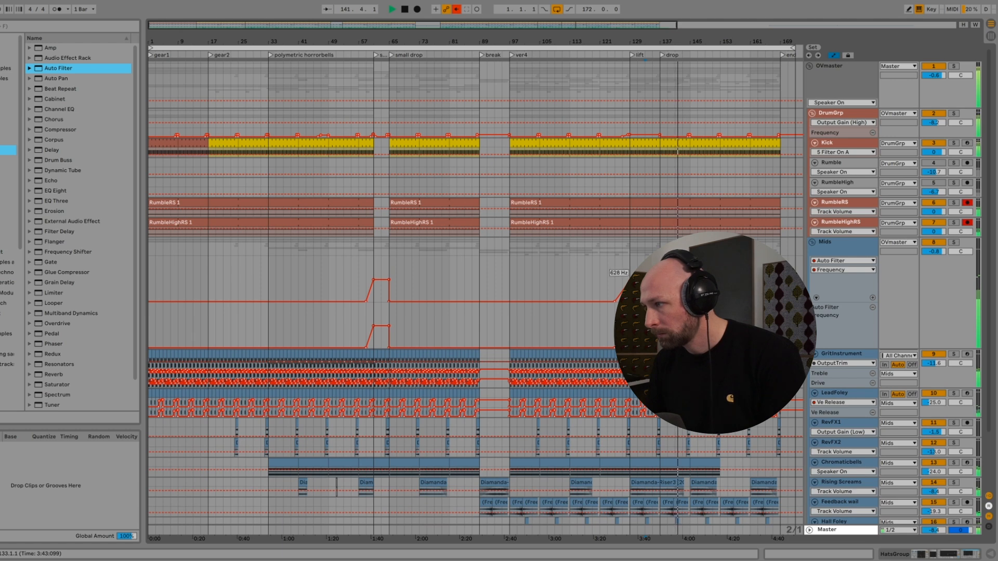
# Fold the Mids group, leave HatsGroup unfolded and hide the automation lanes
pyautogui.click(813, 243)
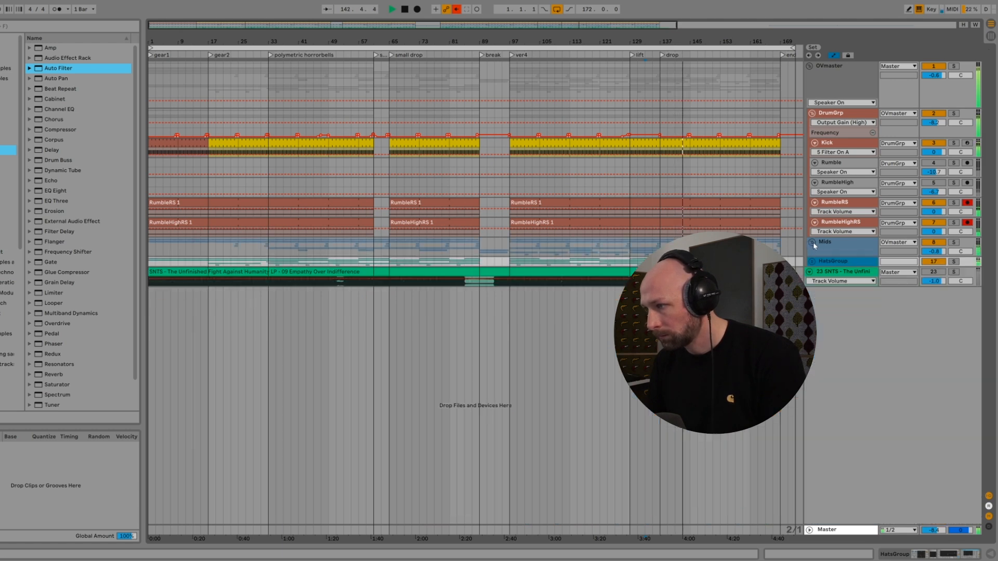
pyautogui.click(813, 261)
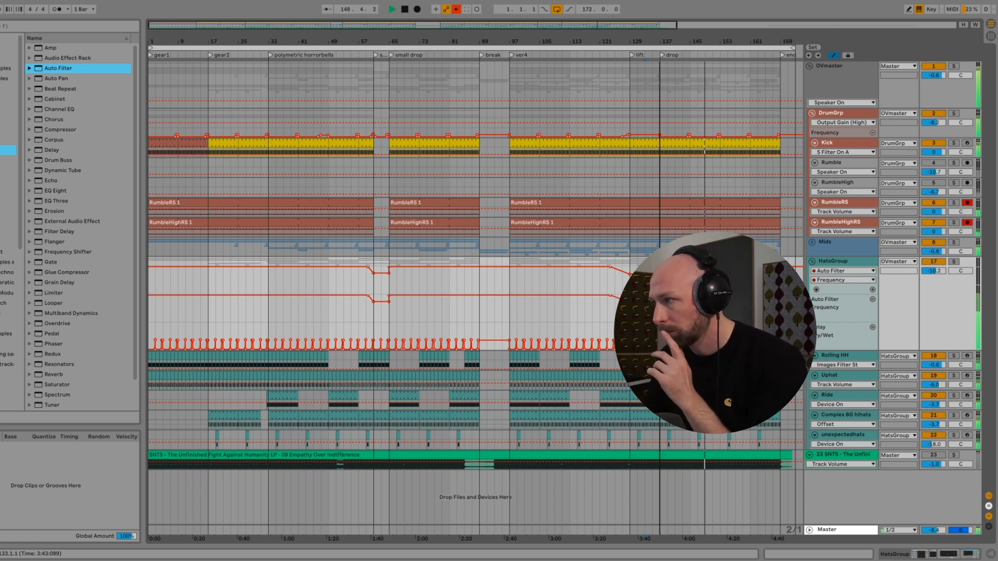
pyautogui.press('a')
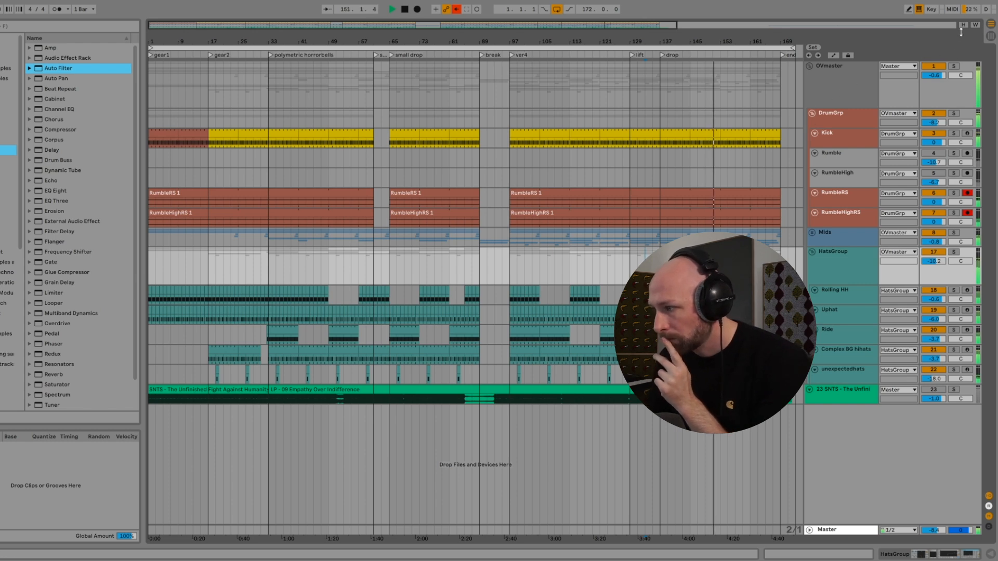
# Unfold the Mids group and fit the track heights to the arrangement view
pyautogui.press('h')
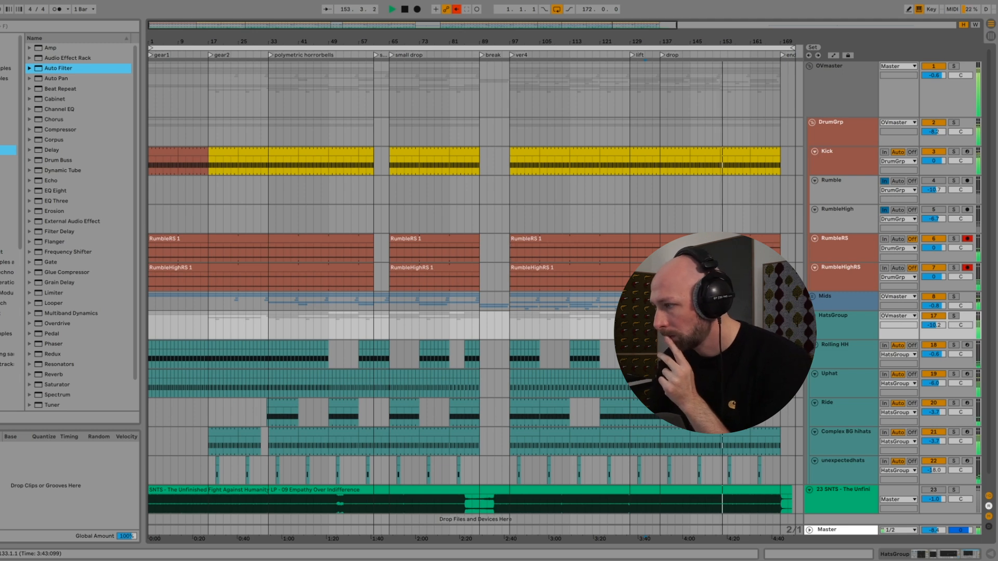
pyautogui.click(813, 297)
pyautogui.scroll(-4, 812, 298)
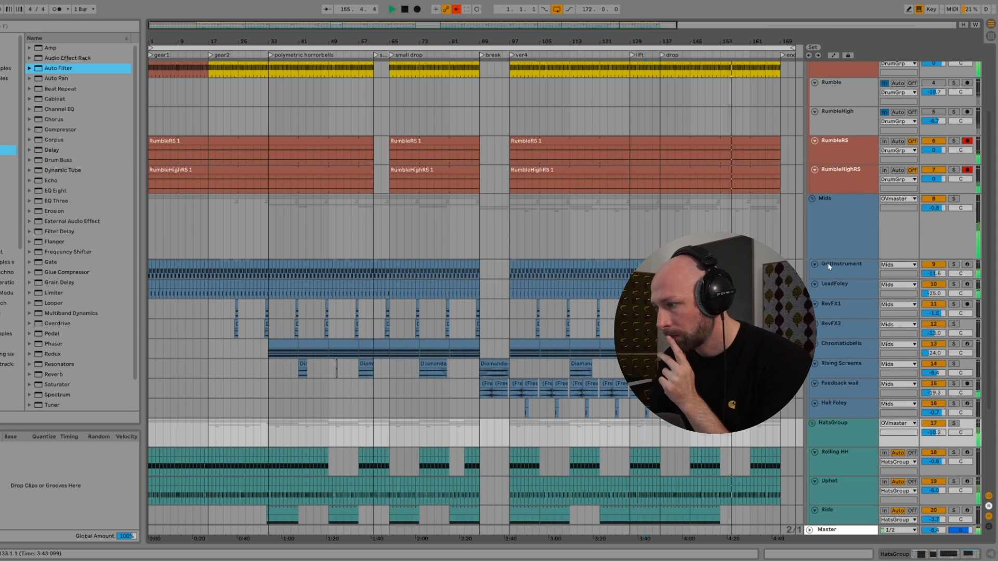
pyautogui.click(964, 26)
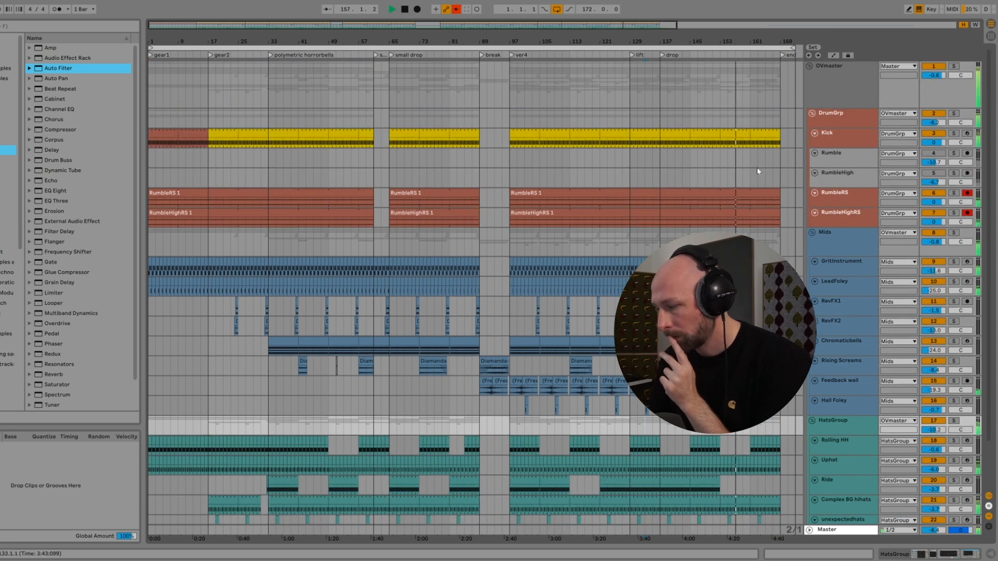
pyautogui.scroll(-1, 759, 154)
pyautogui.scroll(1, 476, 291)
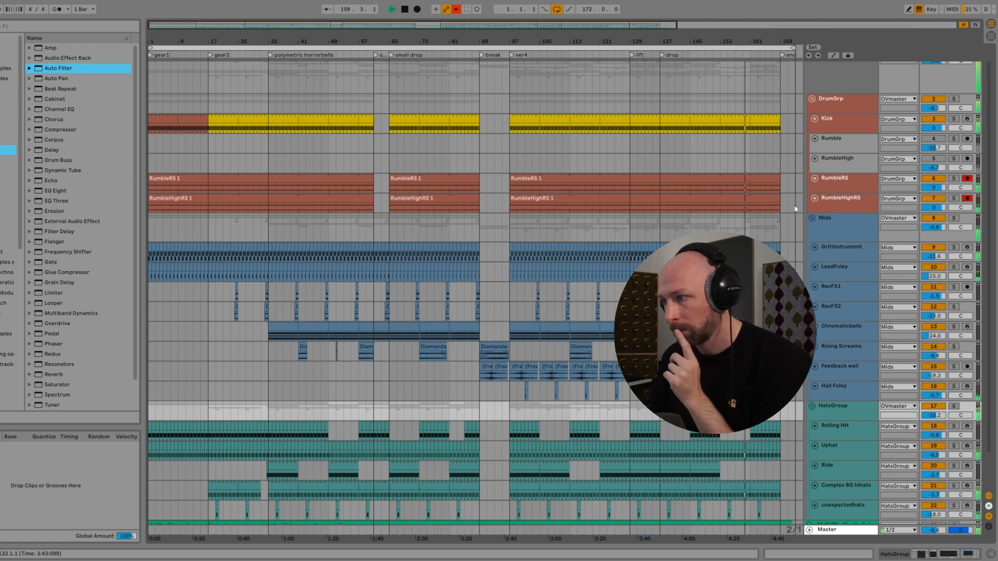
# Show the whole timeline and follow the playback from bar 160 past the end marker
pyautogui.moveTo(641, 52); pyautogui.dragTo(641, 44)
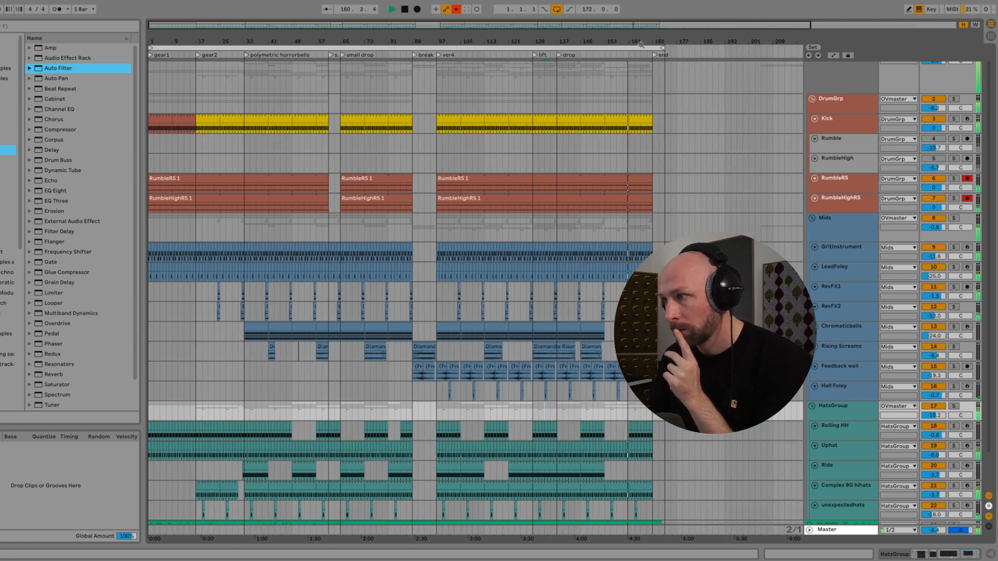
pyautogui.moveTo(643, 43); pyautogui.dragTo(645, 40)
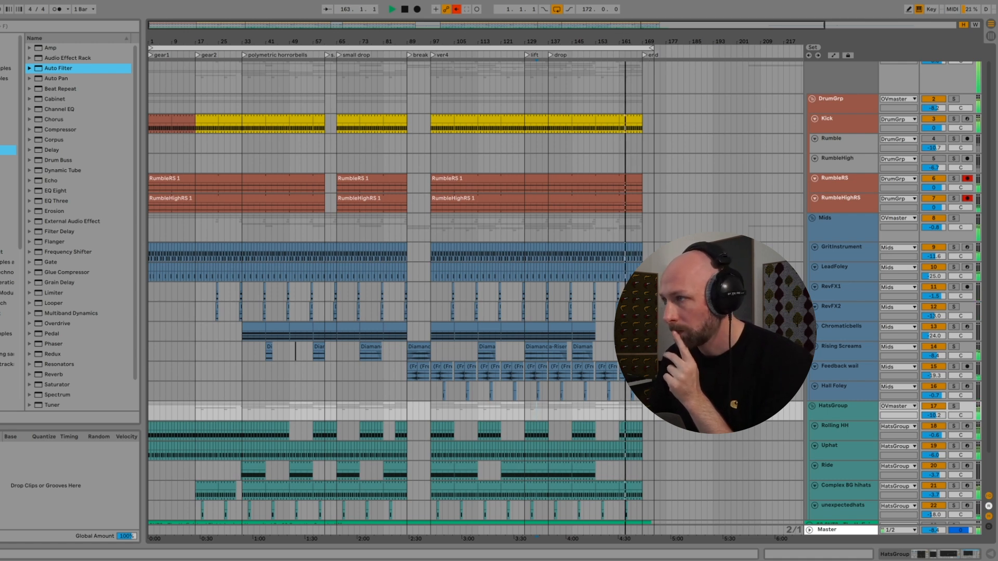
pyautogui.moveTo(644, 42); pyautogui.dragTo(644, 39)
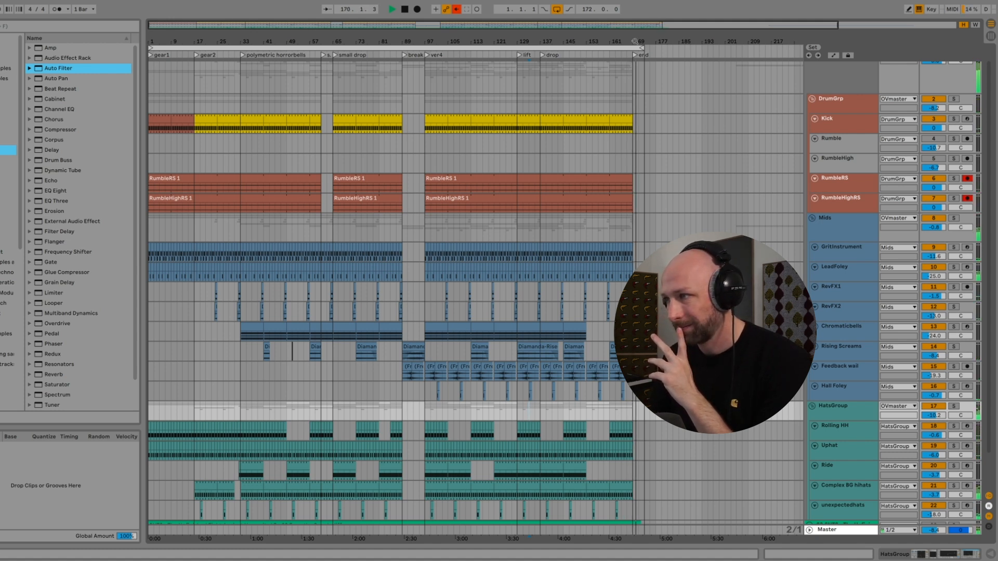
pyautogui.moveTo(635, 41); pyautogui.dragTo(635, 37)
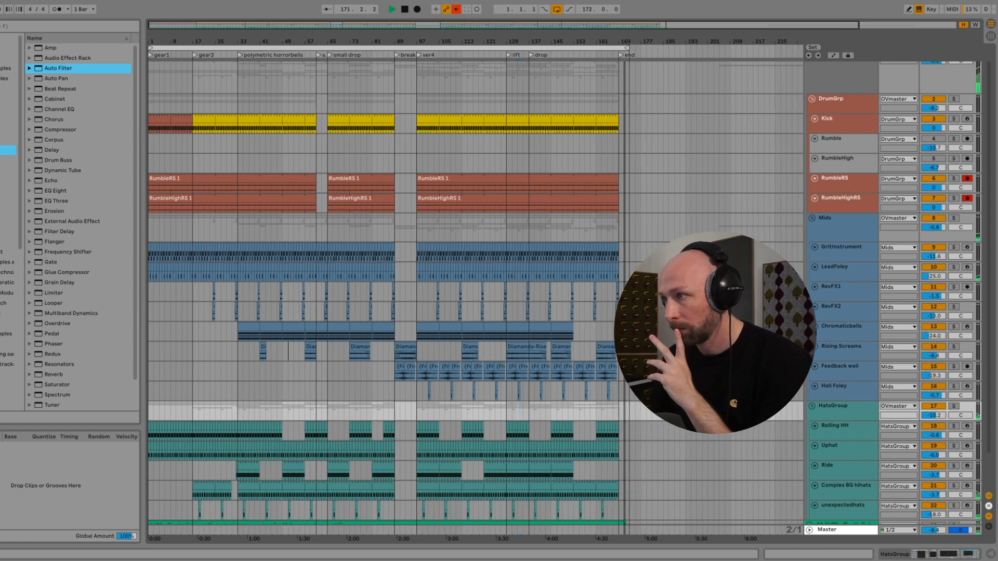